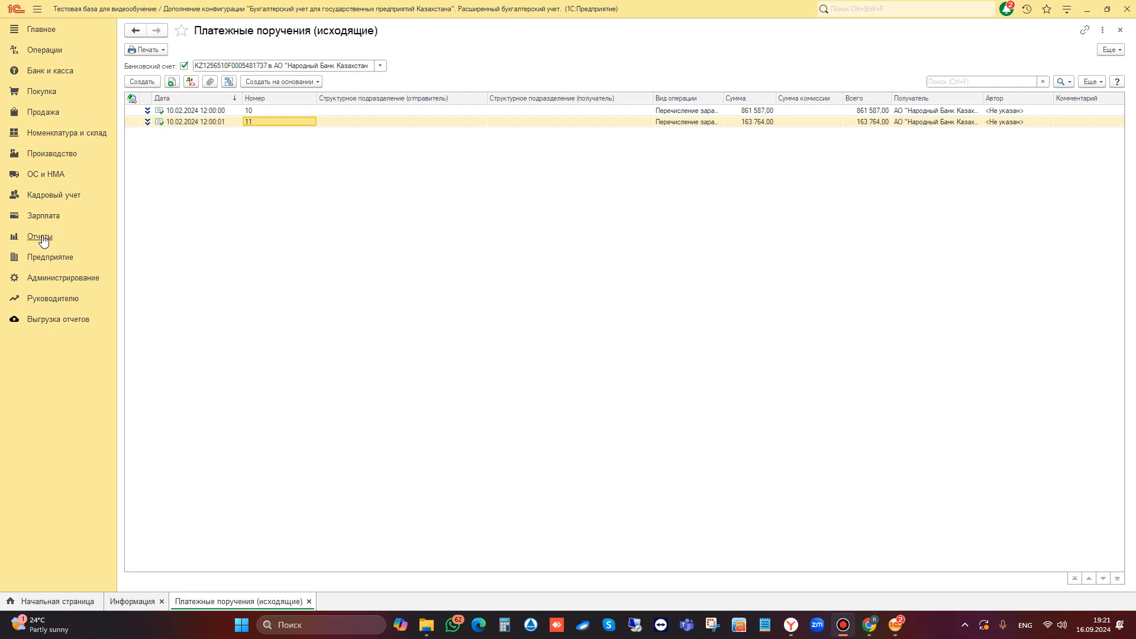
Generate the accounting trial balance report (Оборотно-сальдовая ведомость (бух.)) for the period 01.01.2024 to 31.12.2024
click(42, 237)
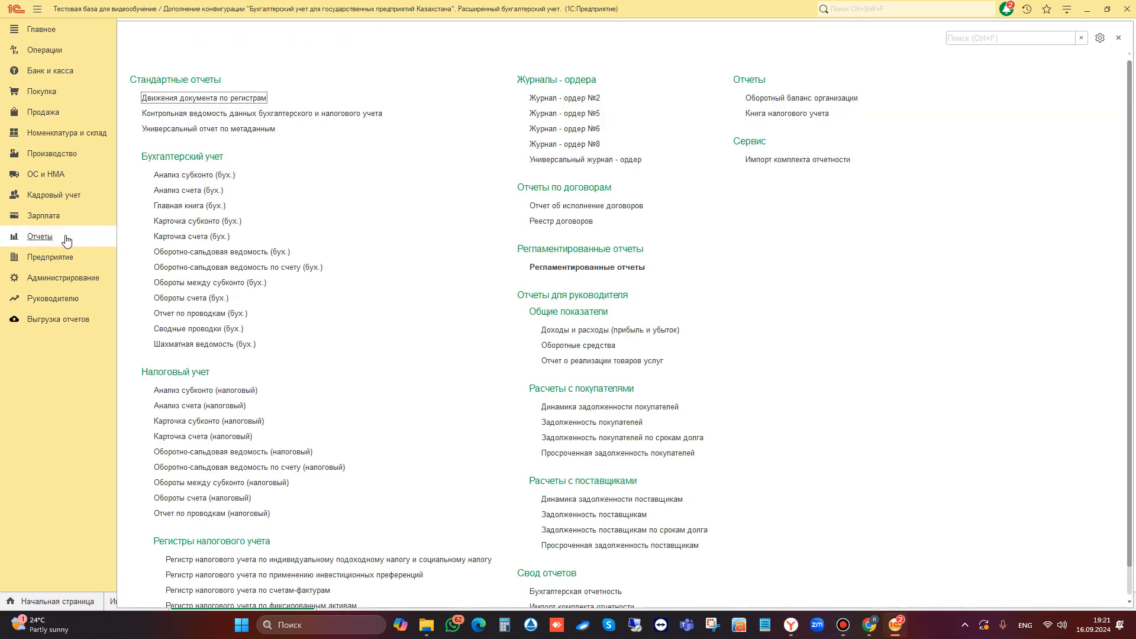
click(147, 252)
click(205, 252)
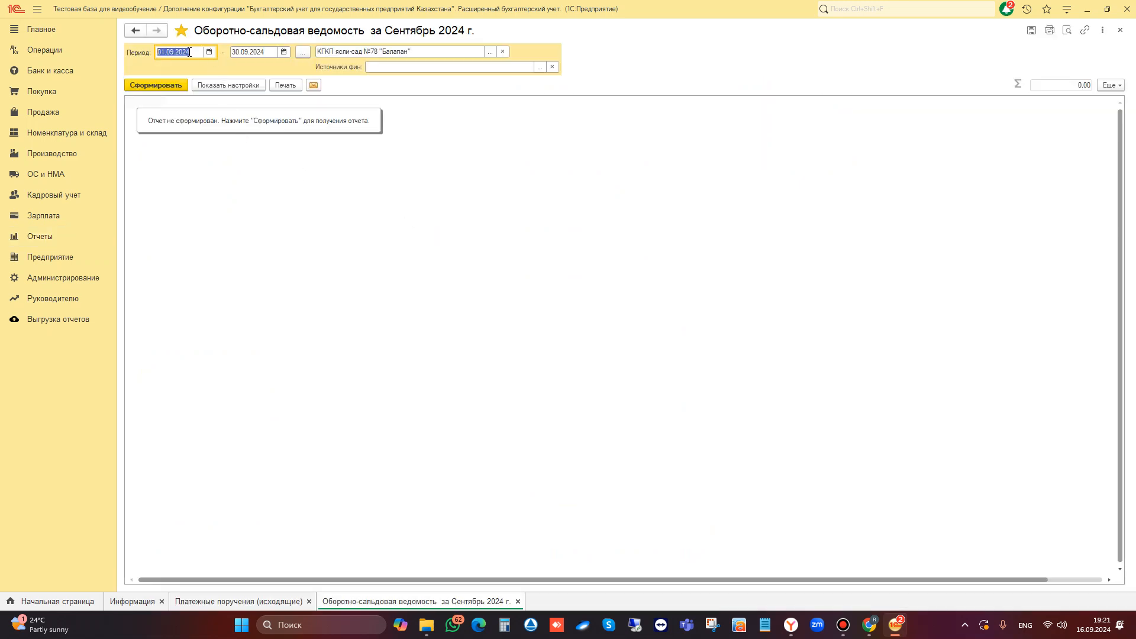
text(0)
text(1.01.2024)
key(Tab)
text(3)
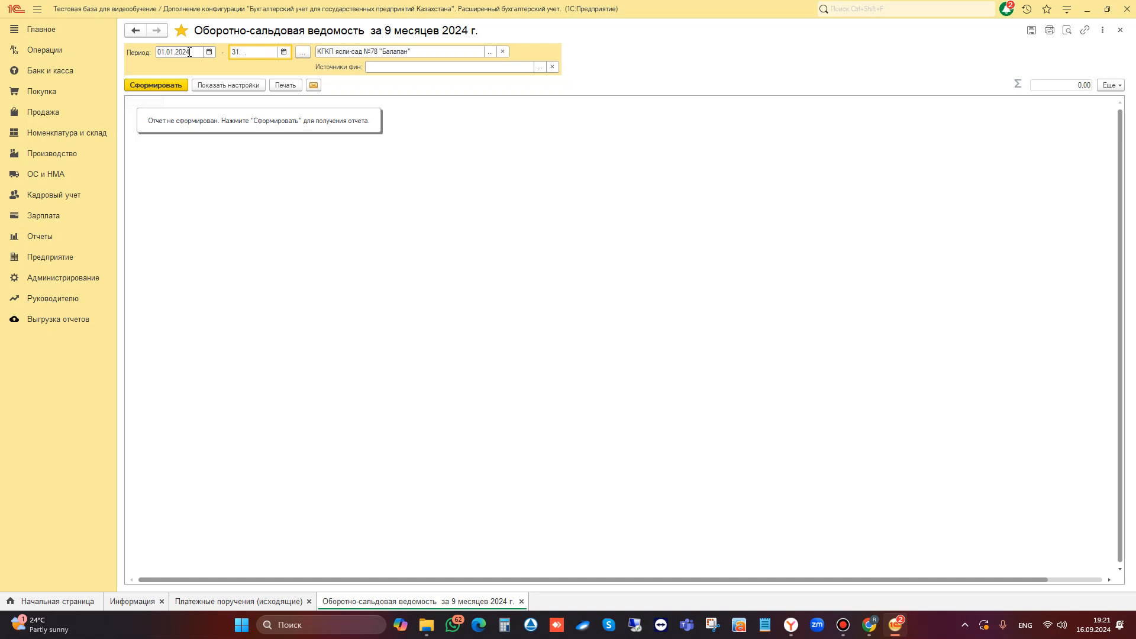
key(Tab)
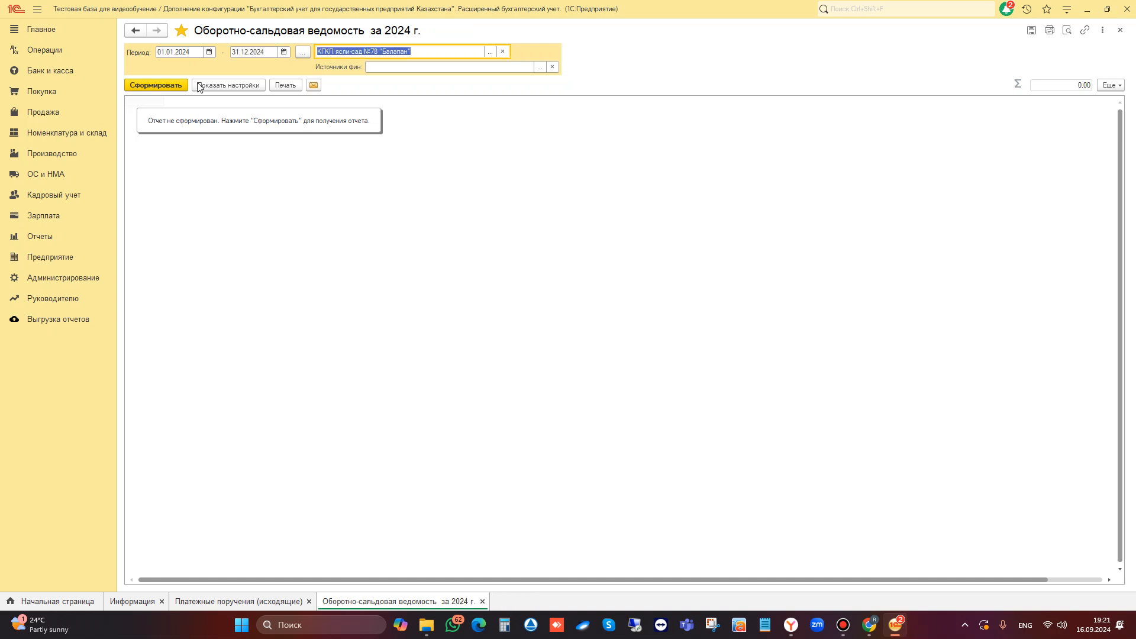
click(165, 87)
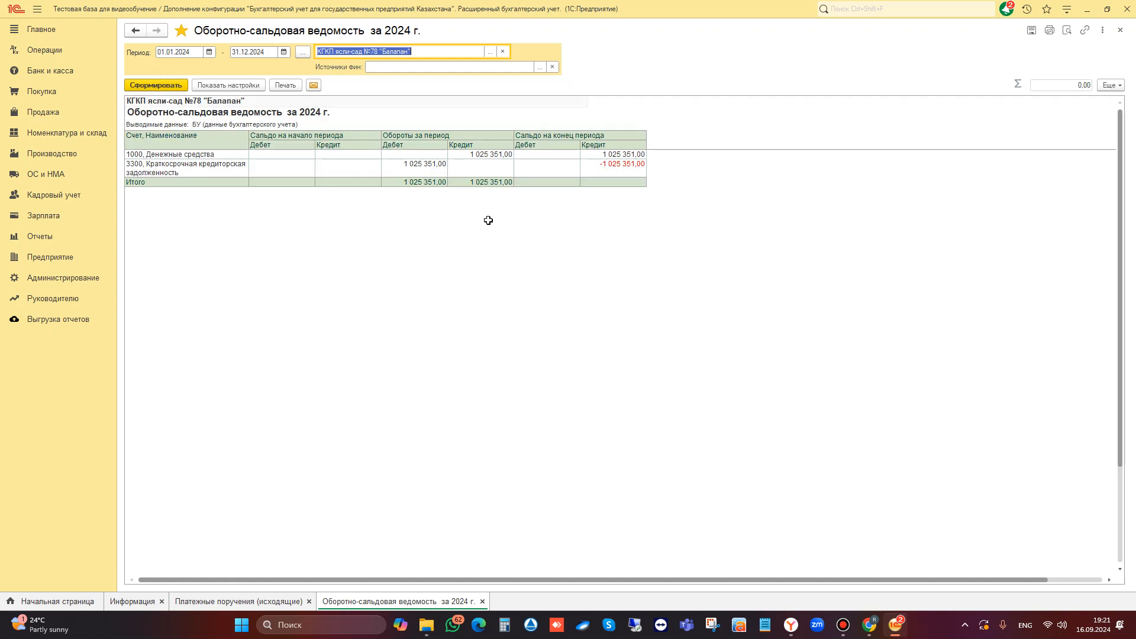
Enable the subaccount breakdown (По субсчетам) and off-balance accounts (Выводить забалансовые счета) in the report settings and regenerate the trial balance
click(231, 86)
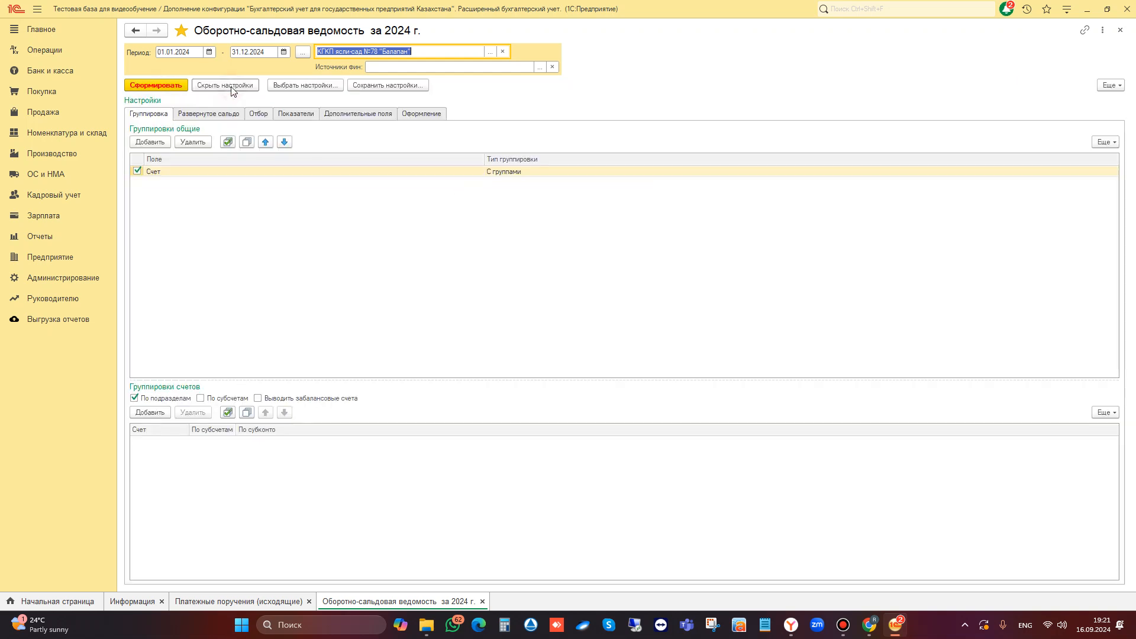
click(200, 398)
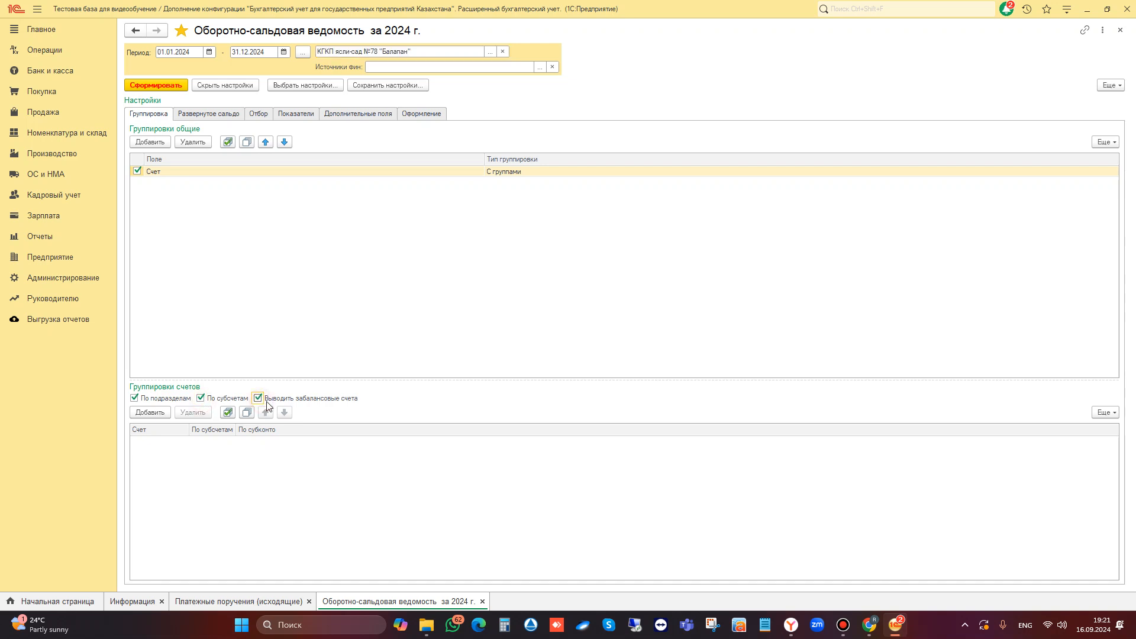
click(177, 85)
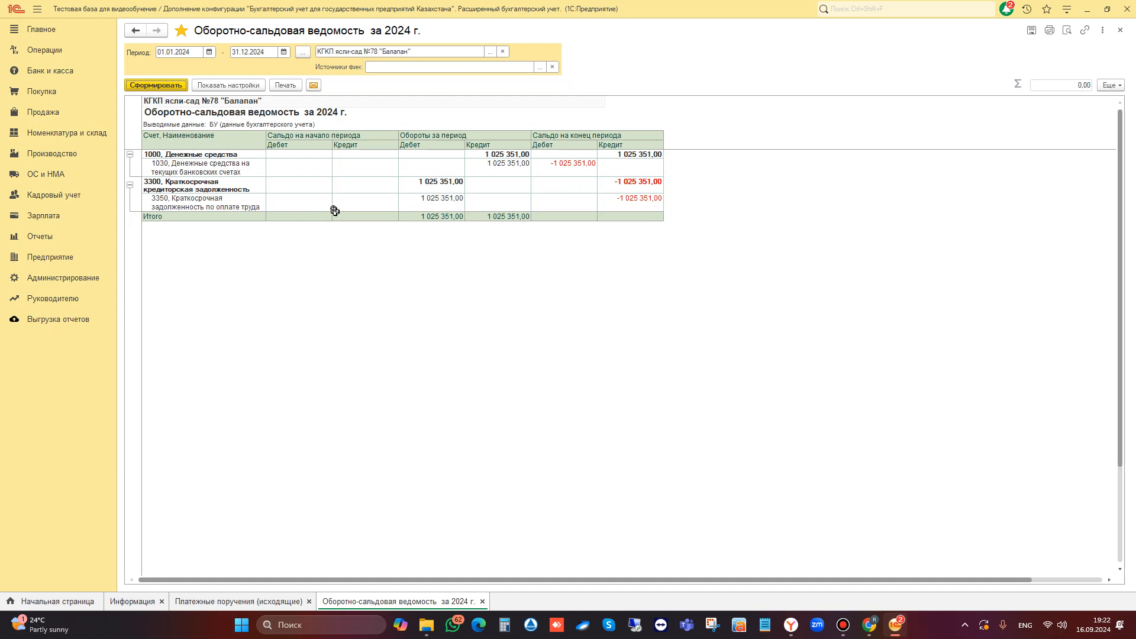
Examine the period turnovers and closing balances of accounts 1000 and 3300 with their subaccounts in the trial balance
mouse_move(229, 175)
mouse_down()
mouse_move(437, 132)
mouse_move(610, 153)
mouse_up()
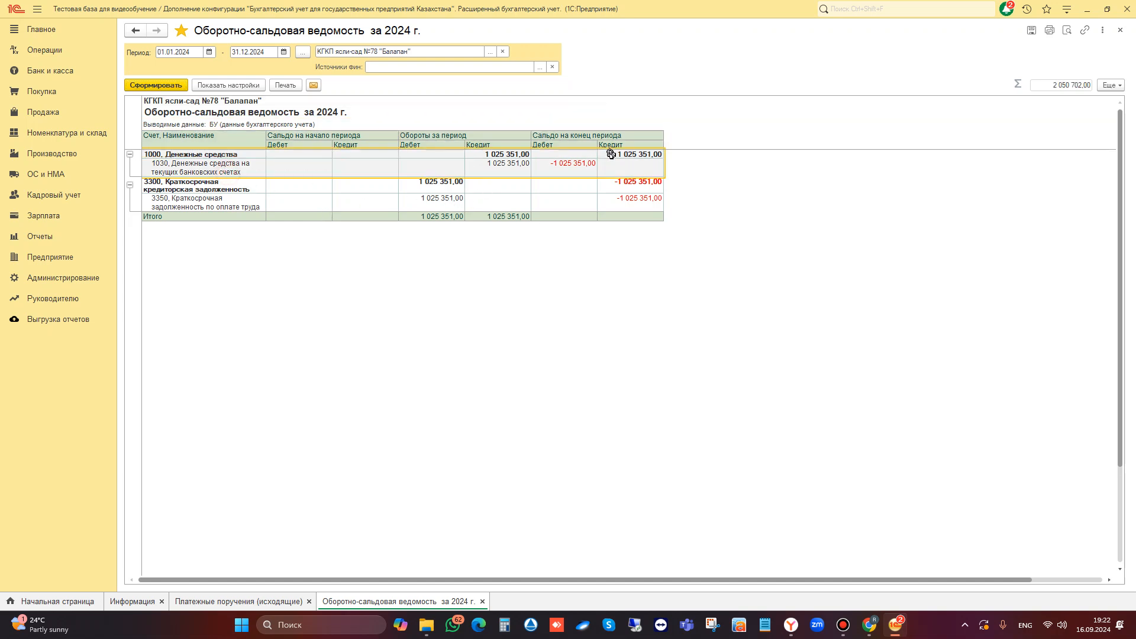
drag(204, 190, 616, 197)
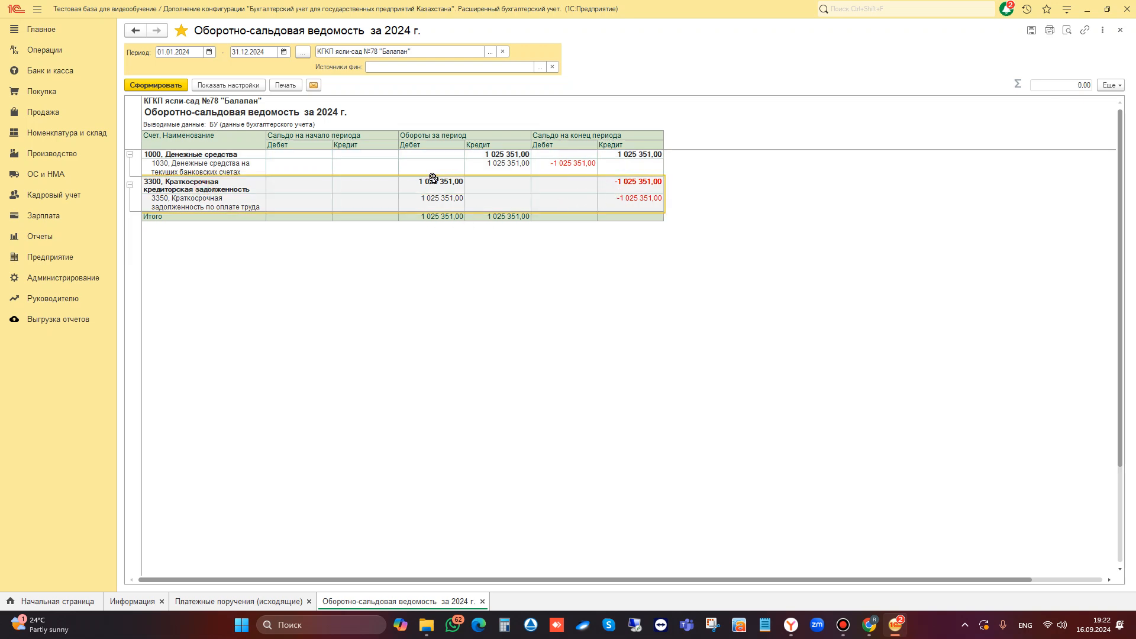
drag(430, 170, 445, 214)
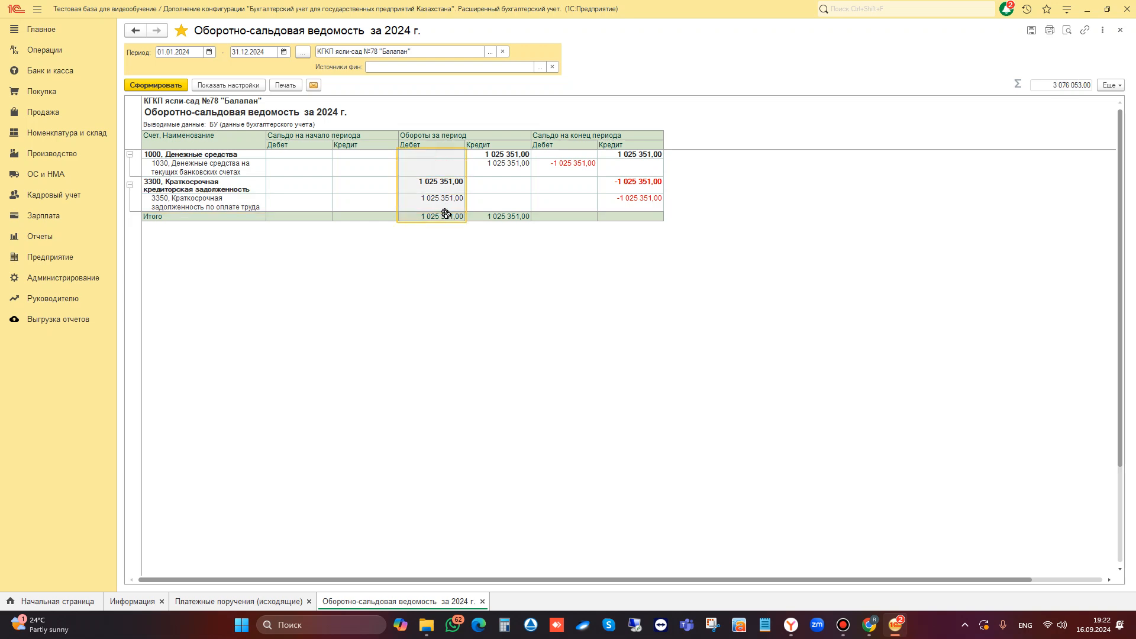
click(637, 203)
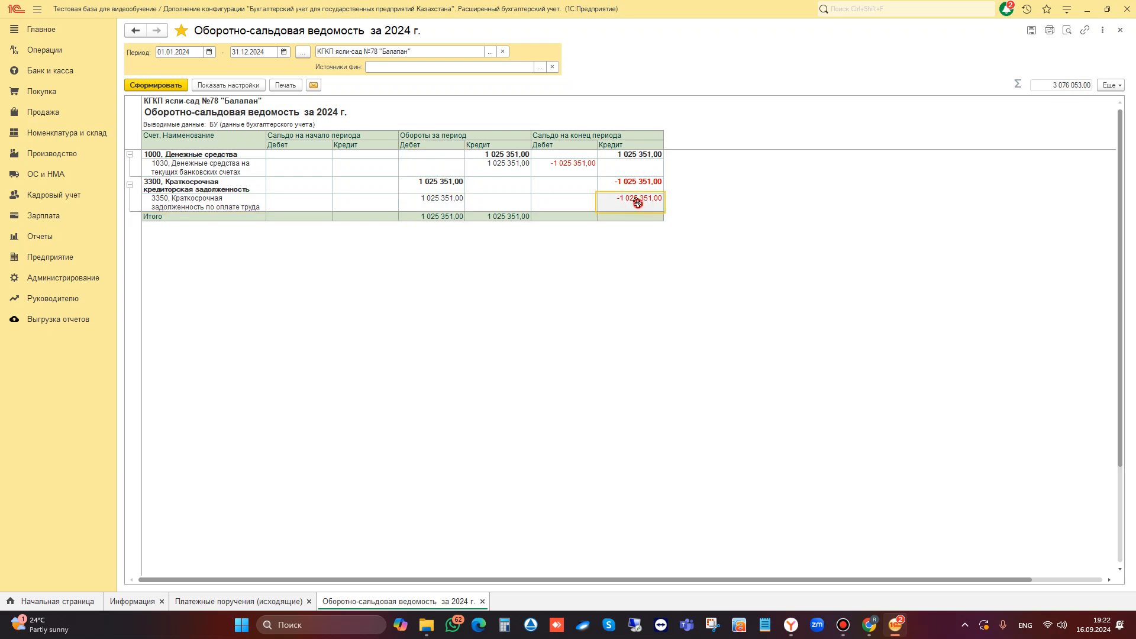
click(638, 188)
drag(637, 187, 639, 198)
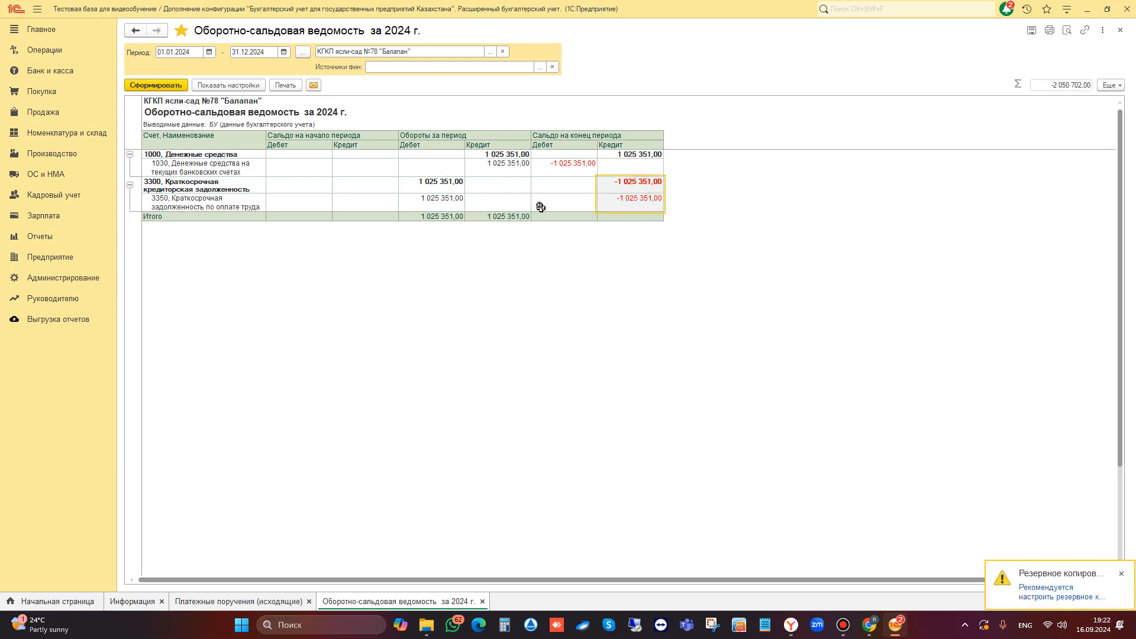
drag(495, 184, 495, 196)
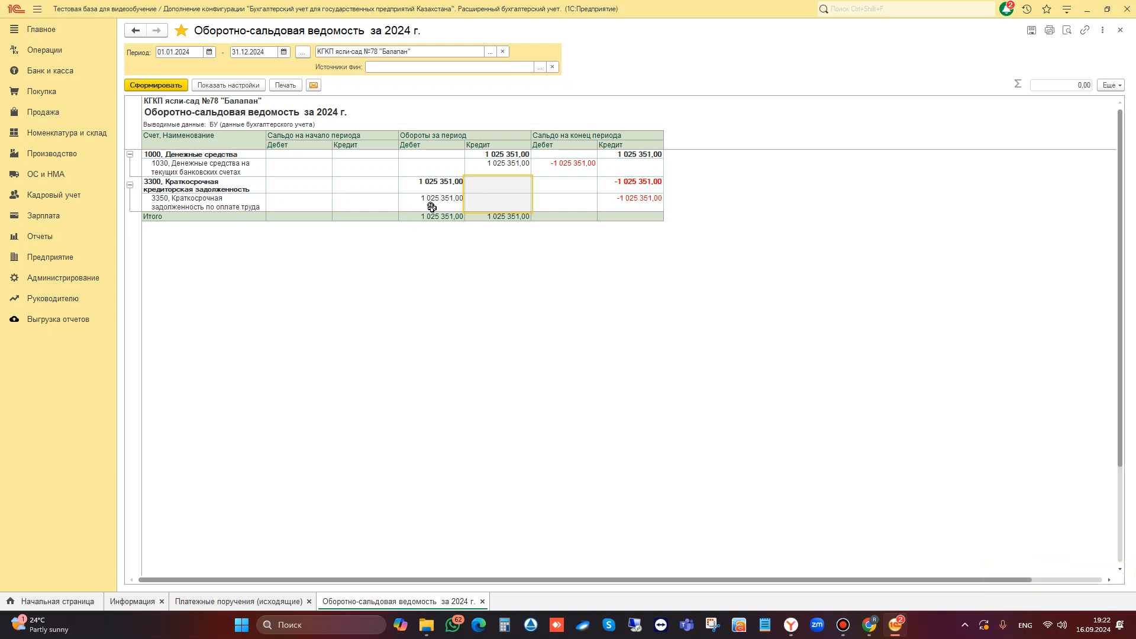
Check the default accounting reflection method of the 10% надбавка accrual in Начисления организаций, and recheck the credit turnovers in the trial balance
click(57, 218)
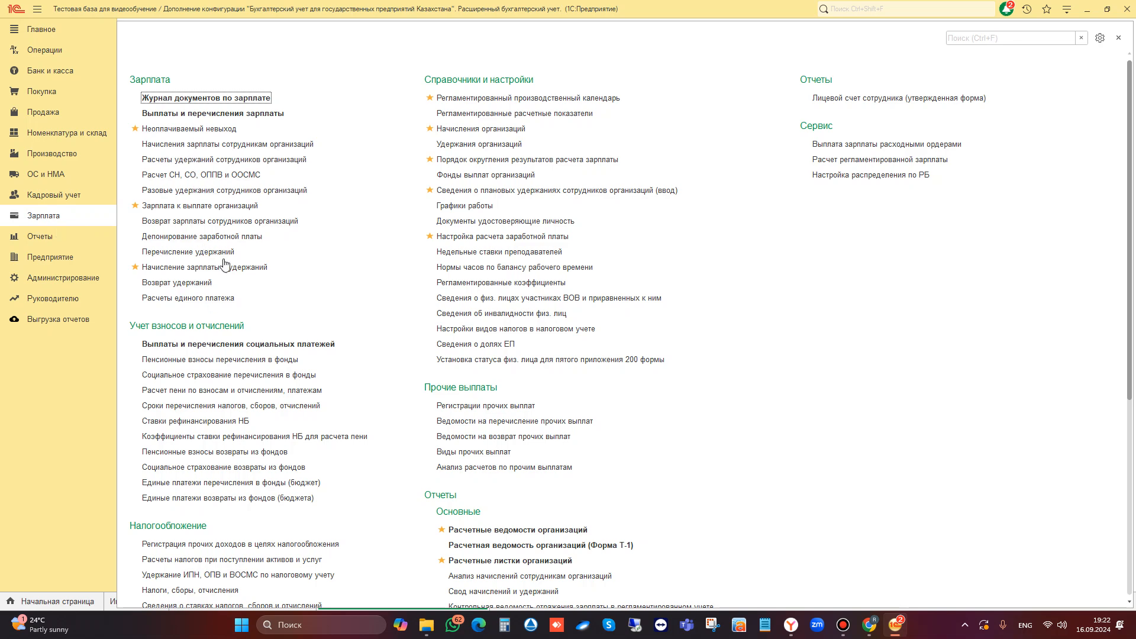
click(490, 133)
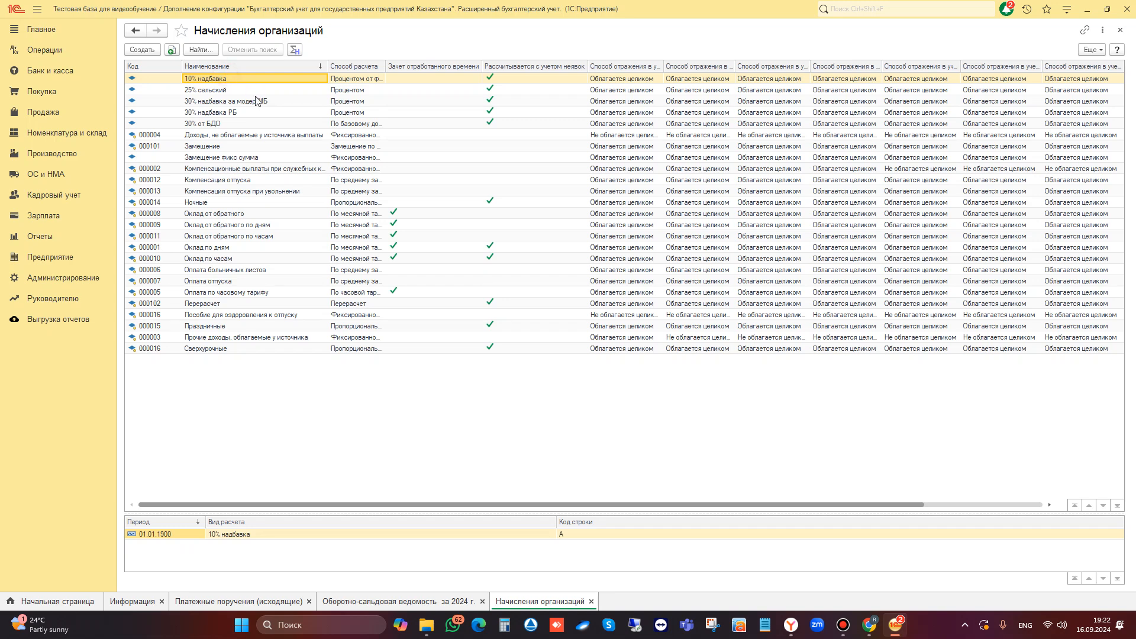
click(450, 206)
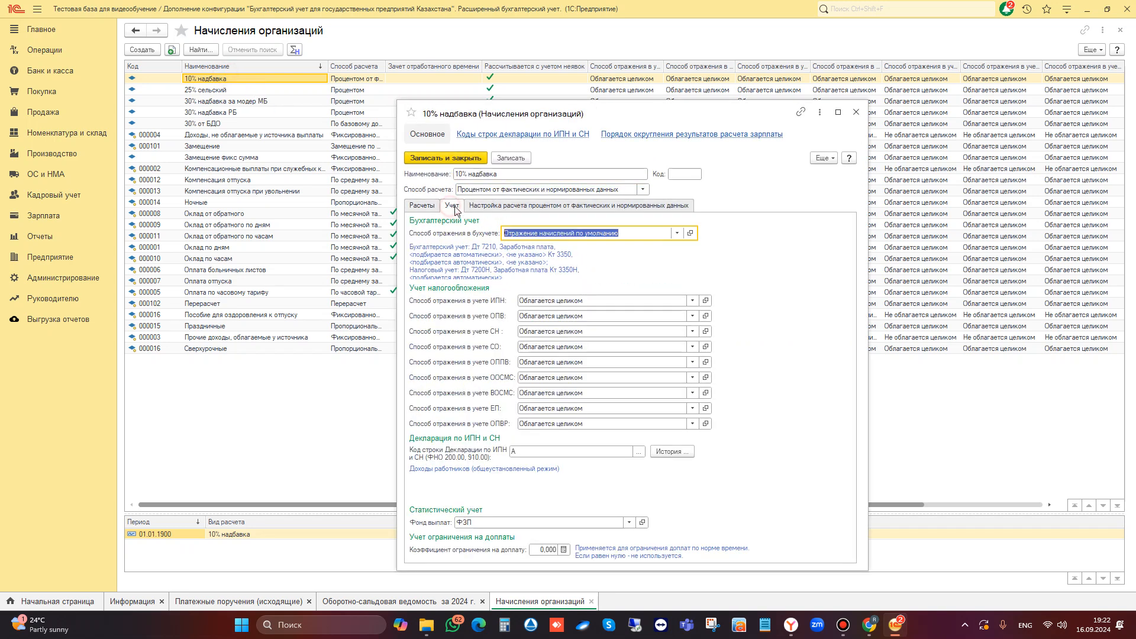
click(690, 233)
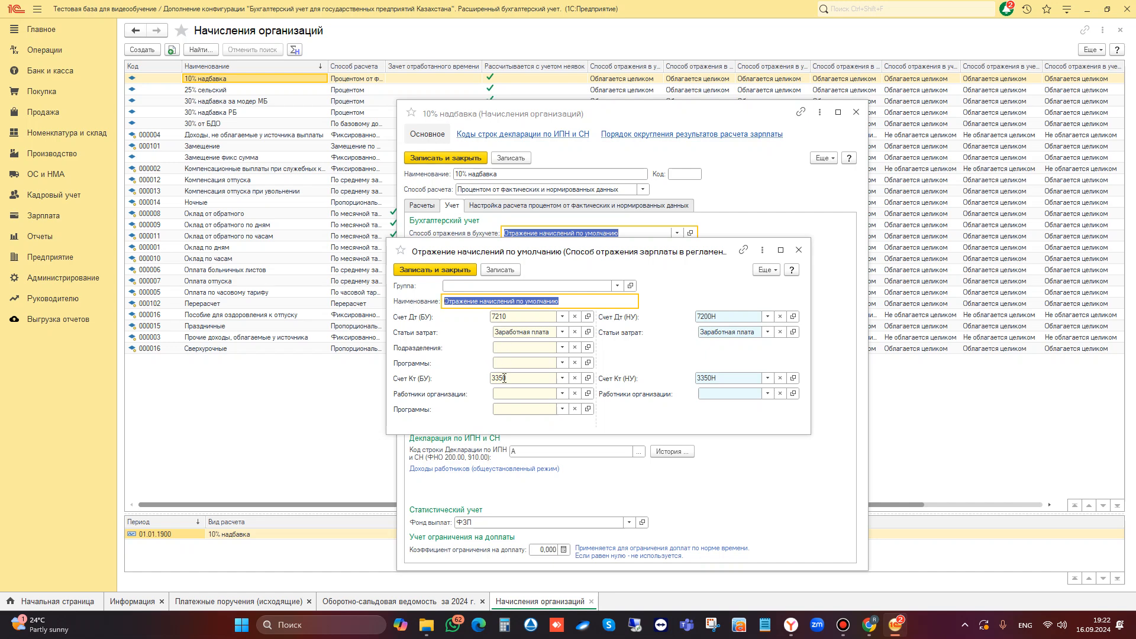
click(799, 250)
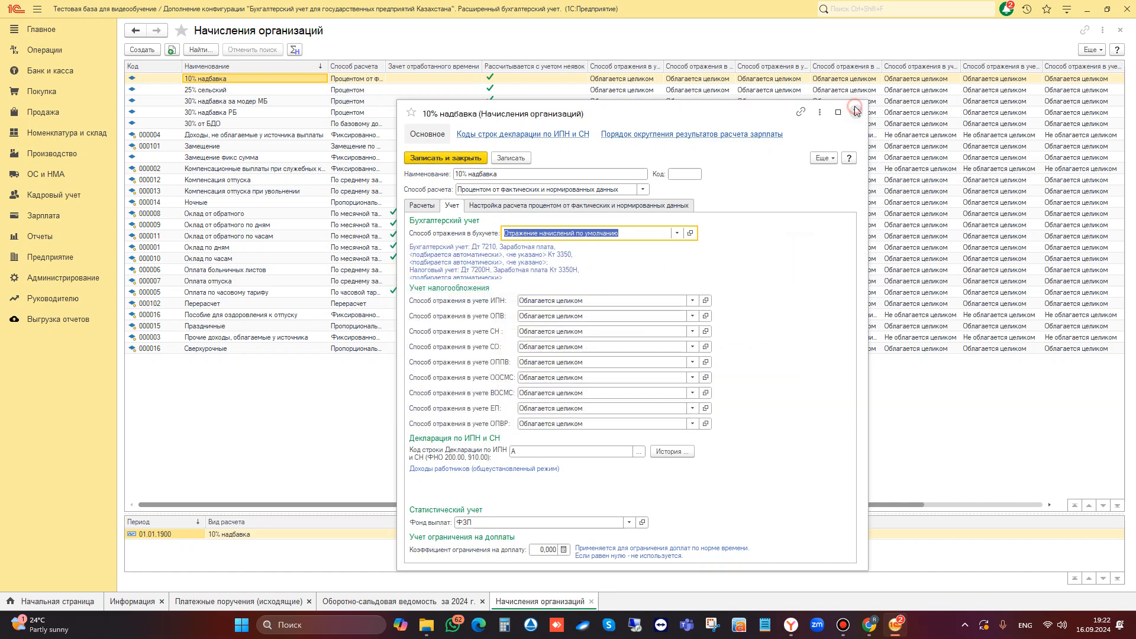
click(857, 112)
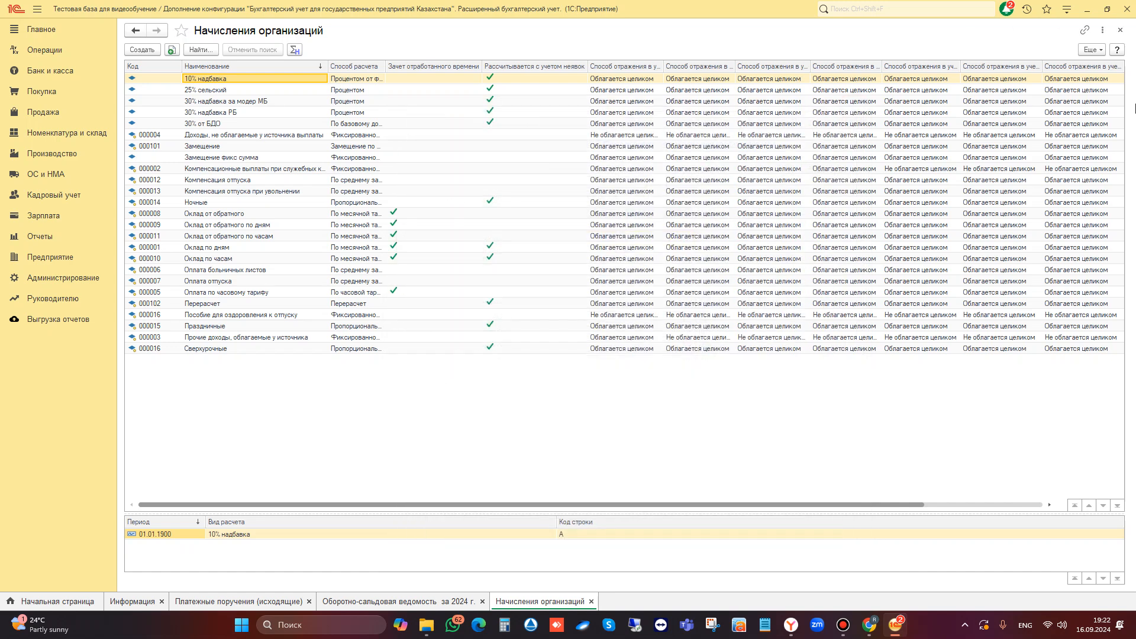
click(1121, 30)
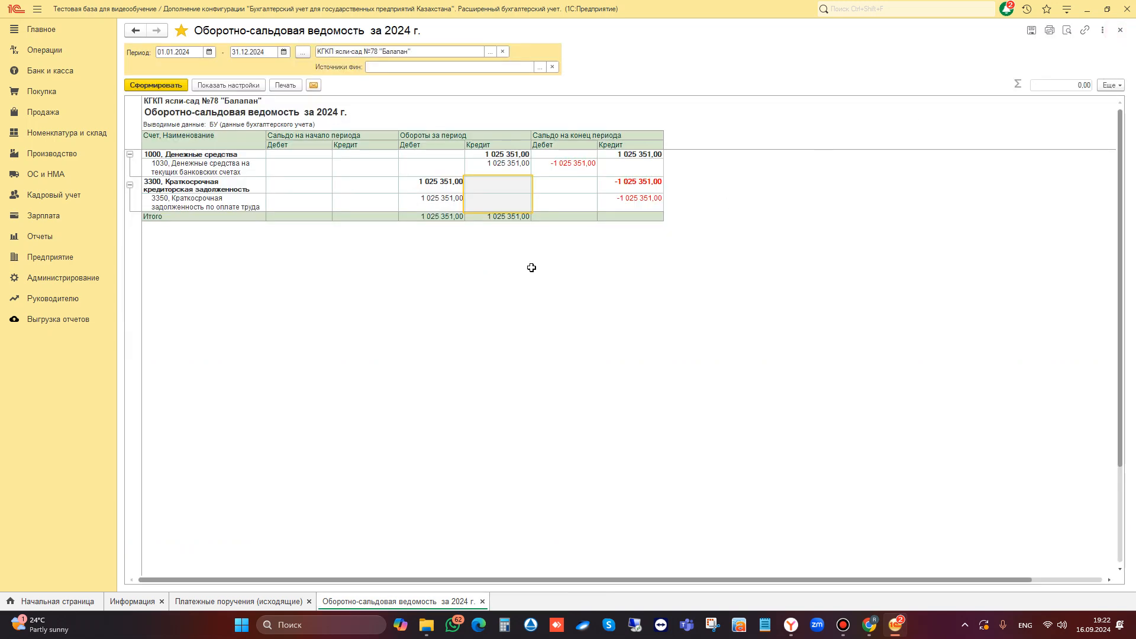
drag(483, 168, 482, 203)
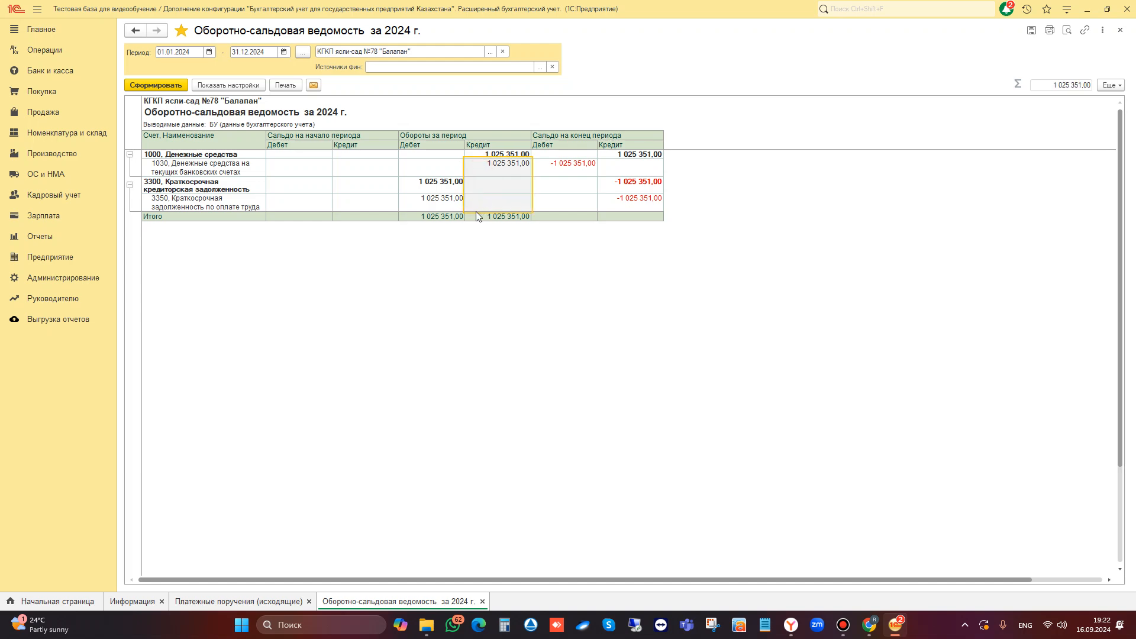
Open the list of Отражения зарплаты в регл. учете documents in the payroll section
click(46, 217)
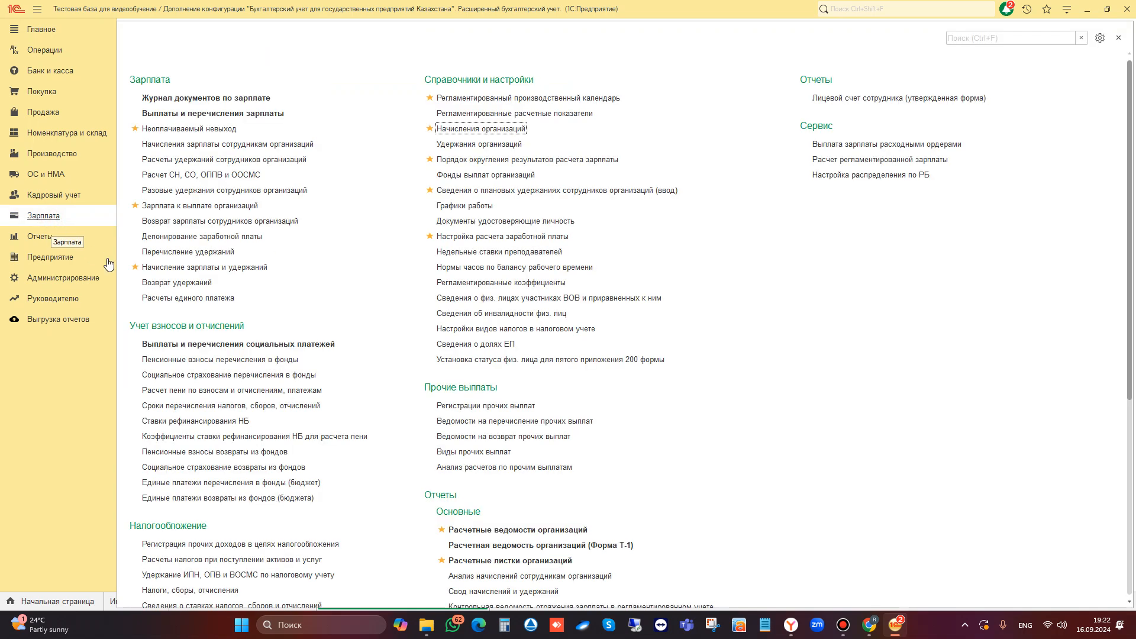
scroll(243, 337, down, 5)
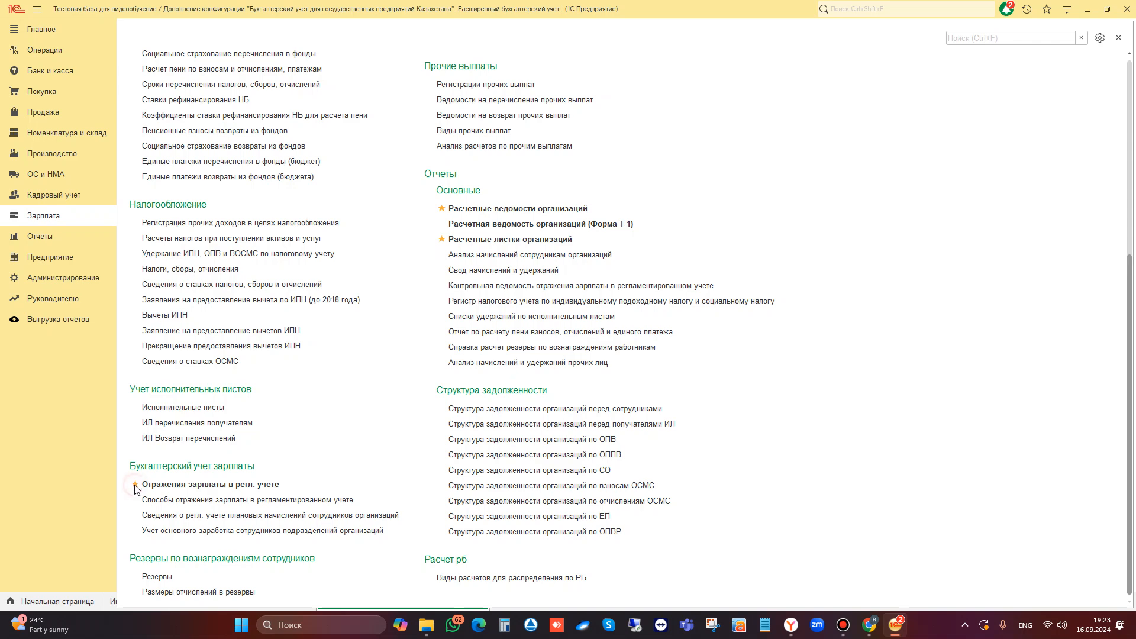
click(173, 485)
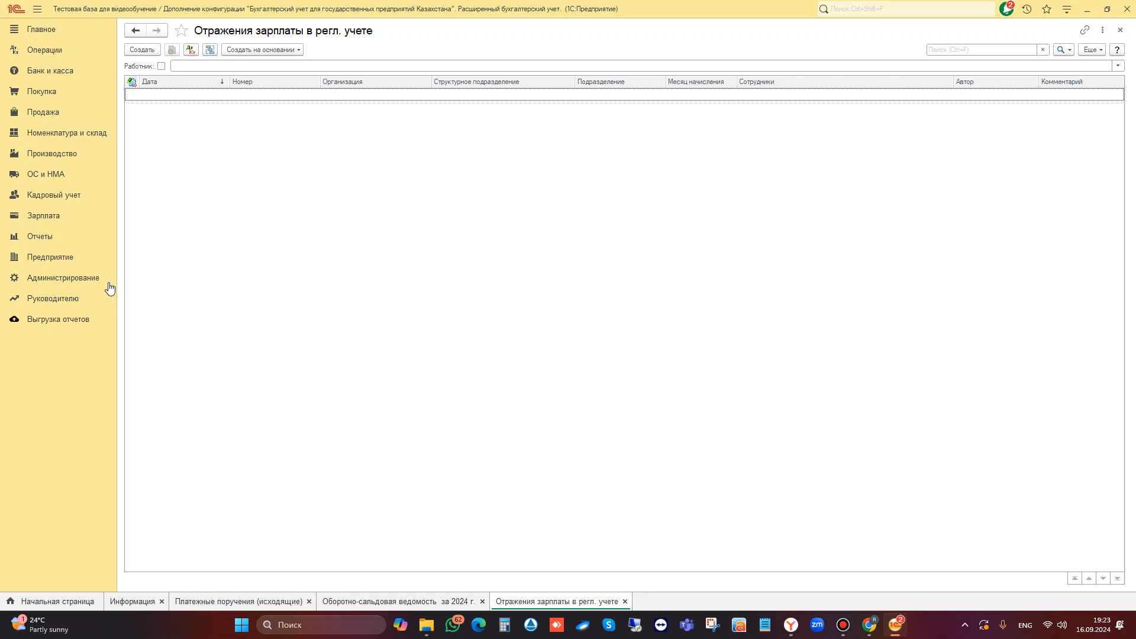
View the Начисление зарплаты и удержаний document list and return to the Отражения зарплаты в регл. учете list
click(56, 217)
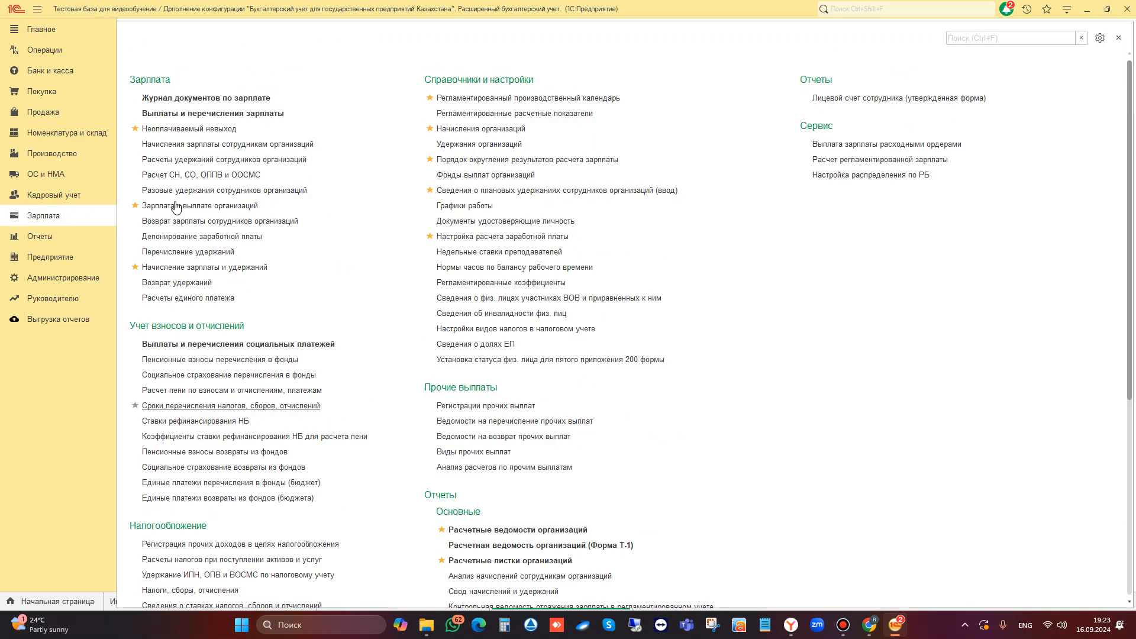
click(189, 267)
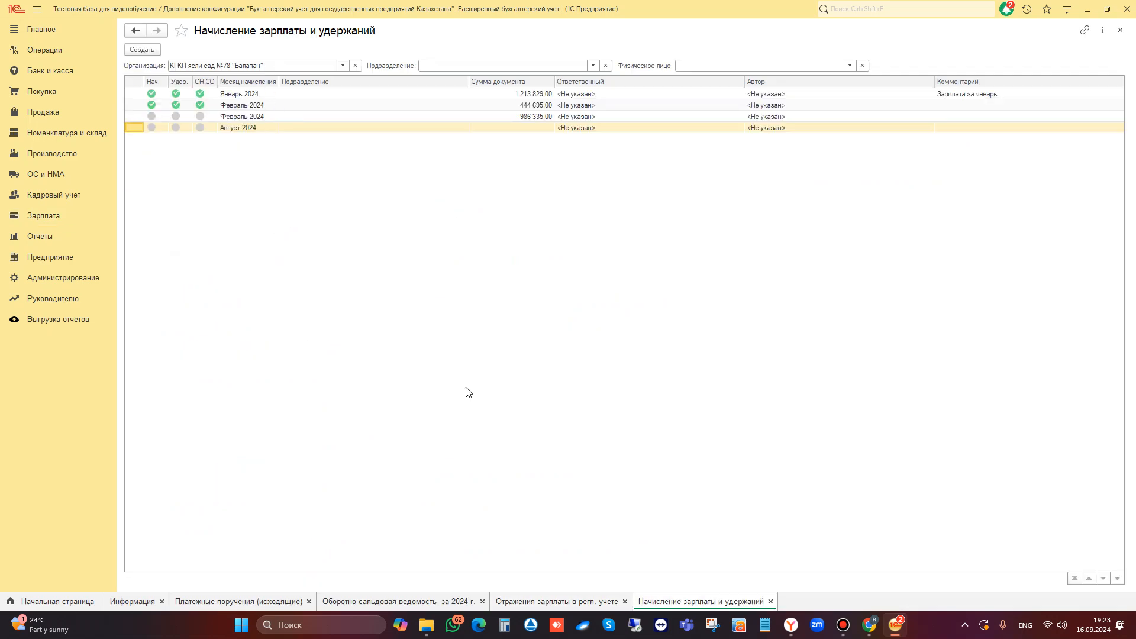
click(534, 602)
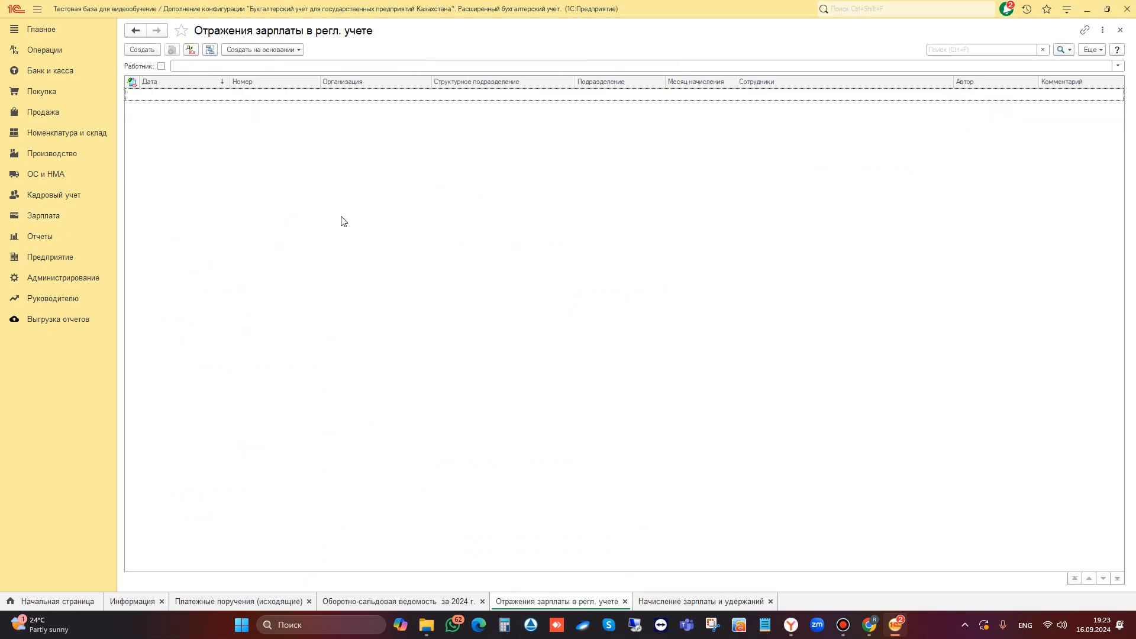
Create a payroll reflection document dated 31.01.2024 with accrual month Январь 2024, then save it and autofill its entries
click(151, 50)
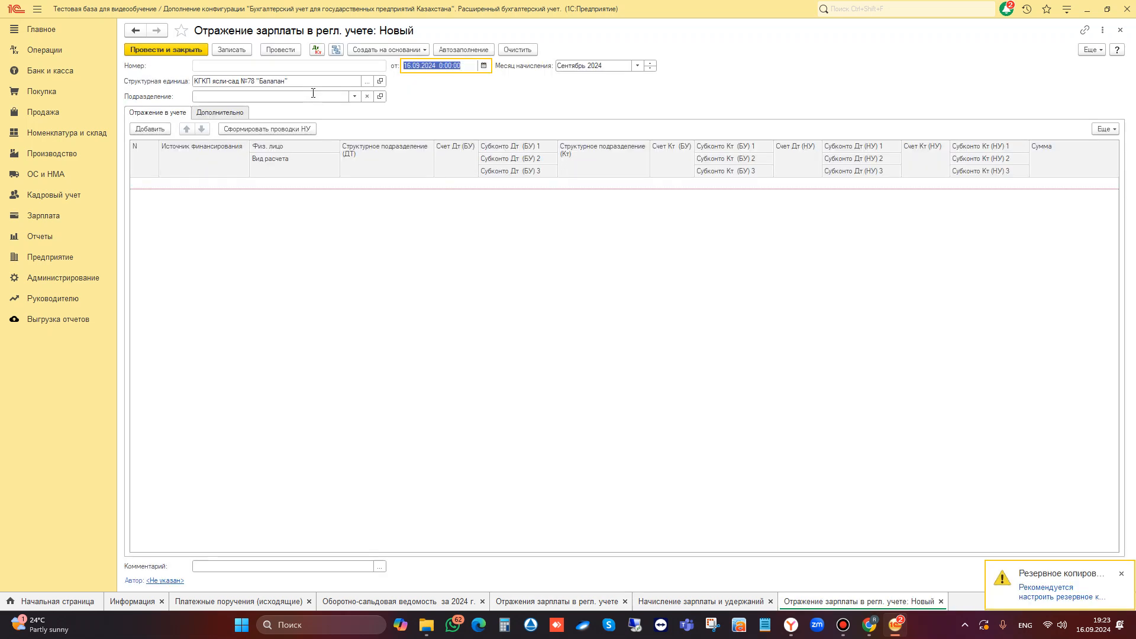
text(31.0)
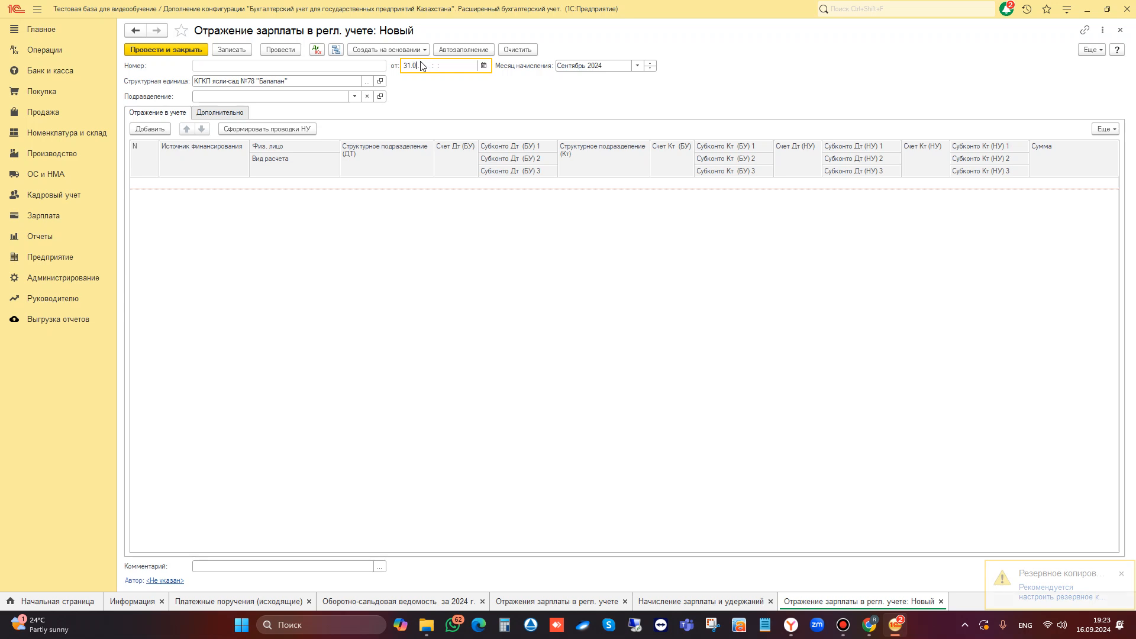
text(1.24)
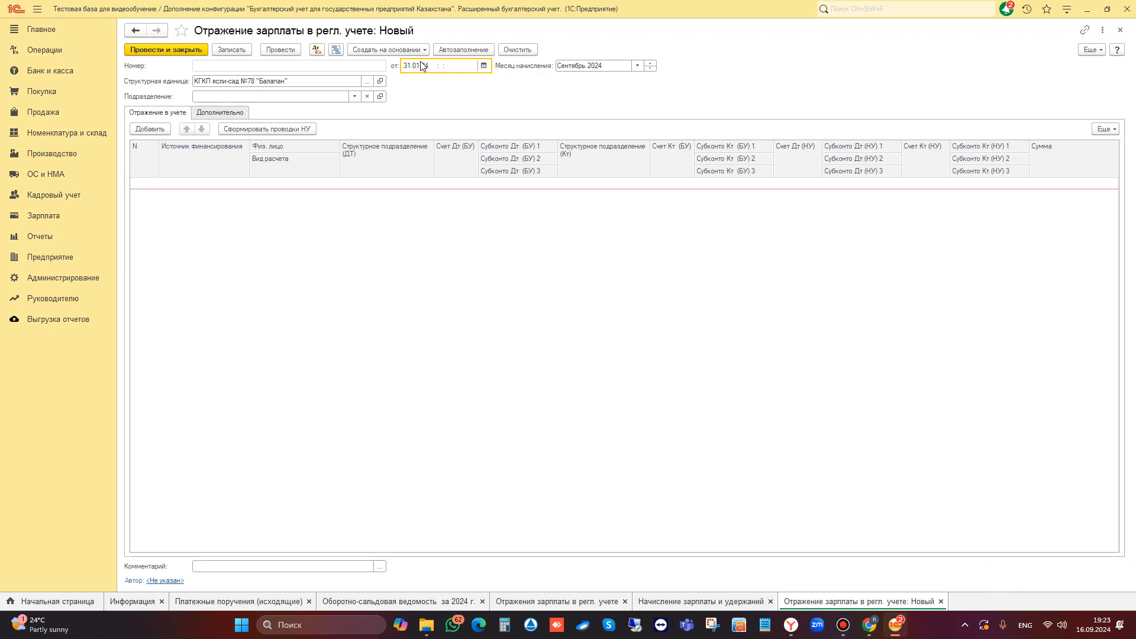
key(Tab)
click(639, 66)
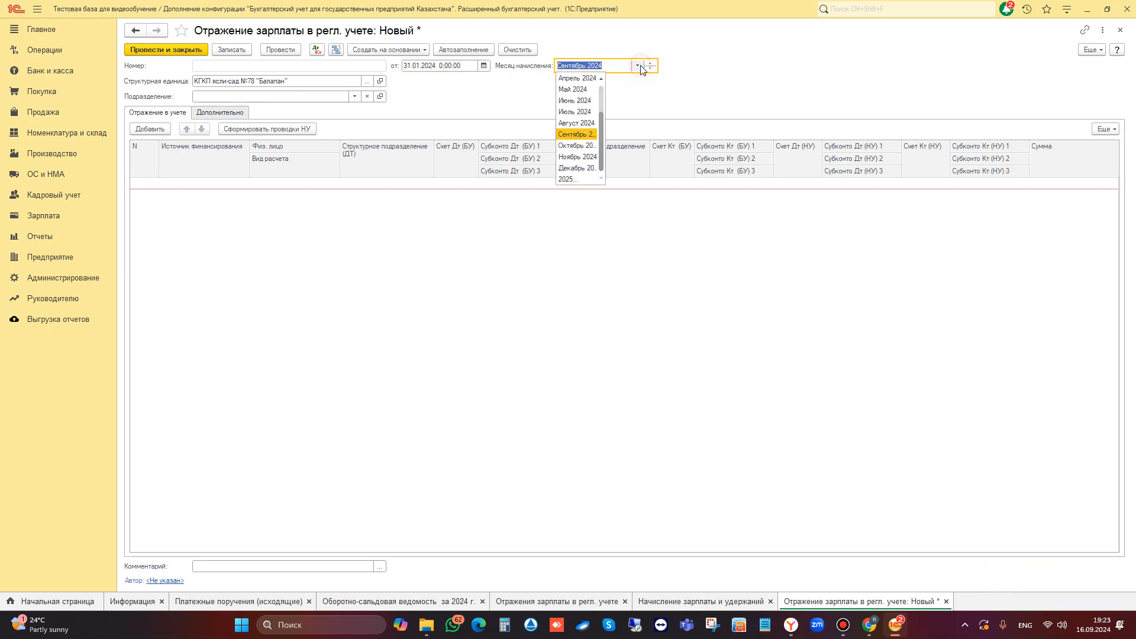
click(579, 90)
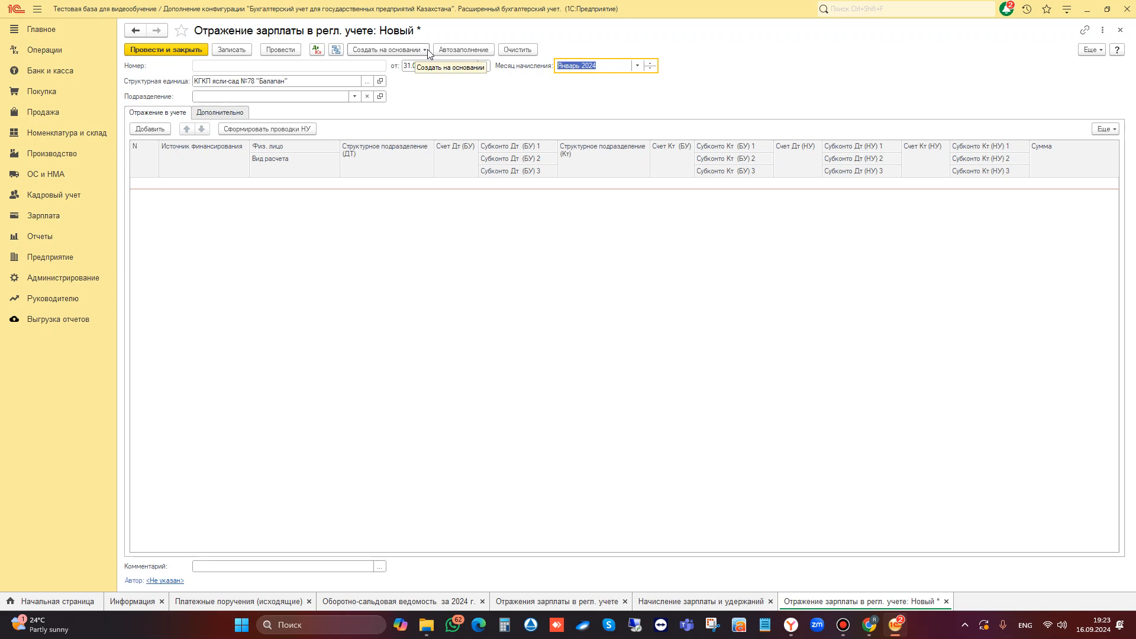
click(452, 51)
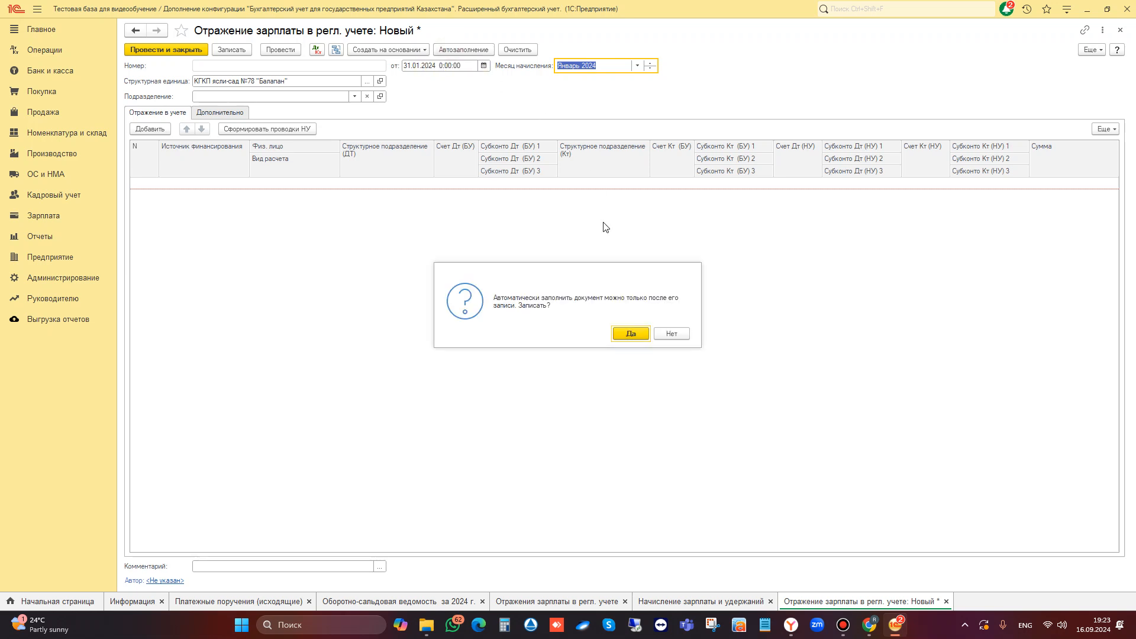
click(631, 333)
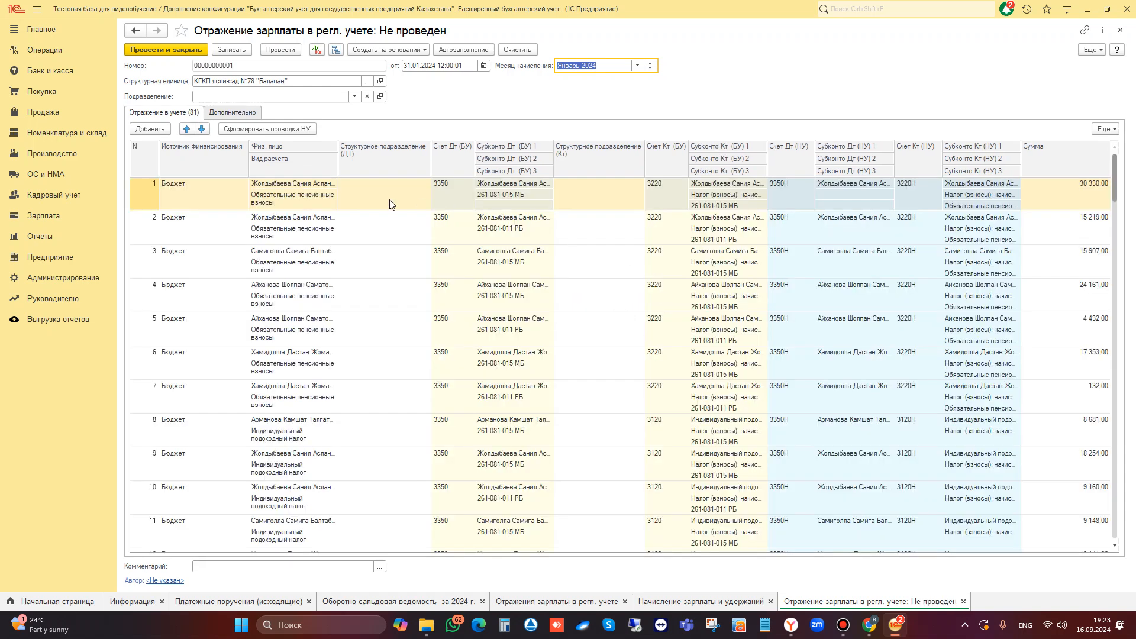
Review the debit and credit accounts of the January payroll reflection entries, and post and close the document
click(512, 272)
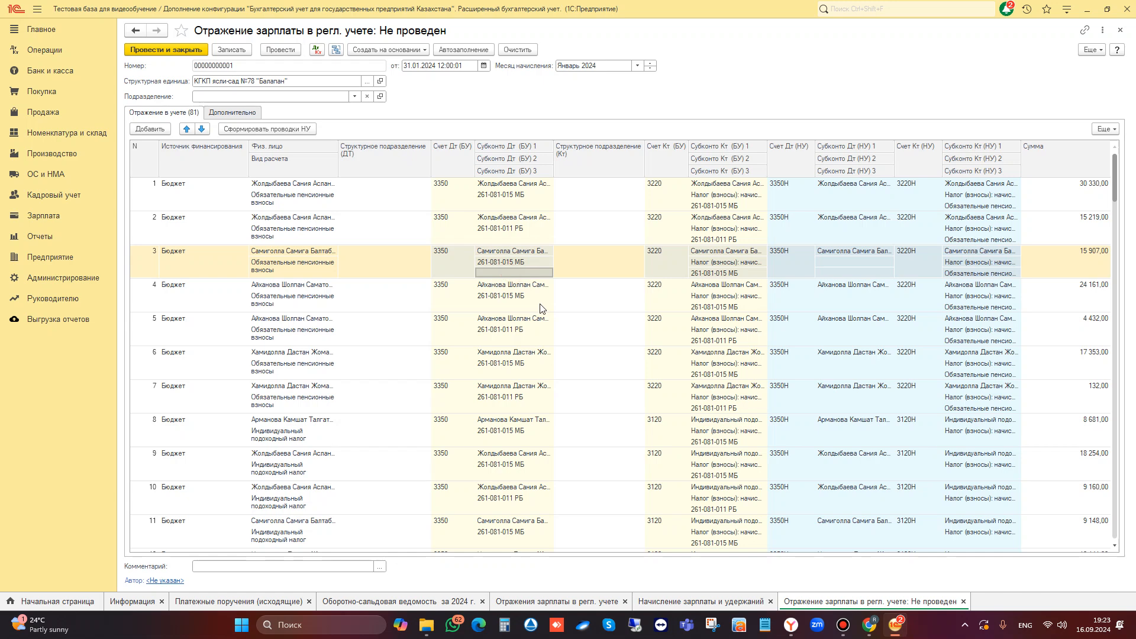
scroll(540, 308, down, 7)
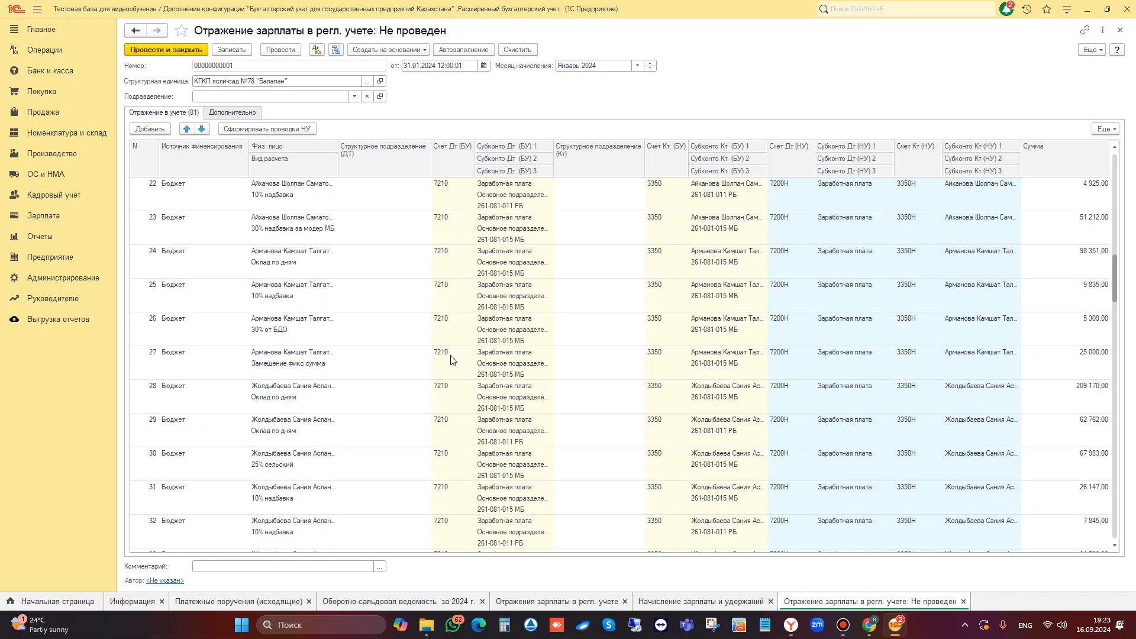
click(452, 361)
click(662, 360)
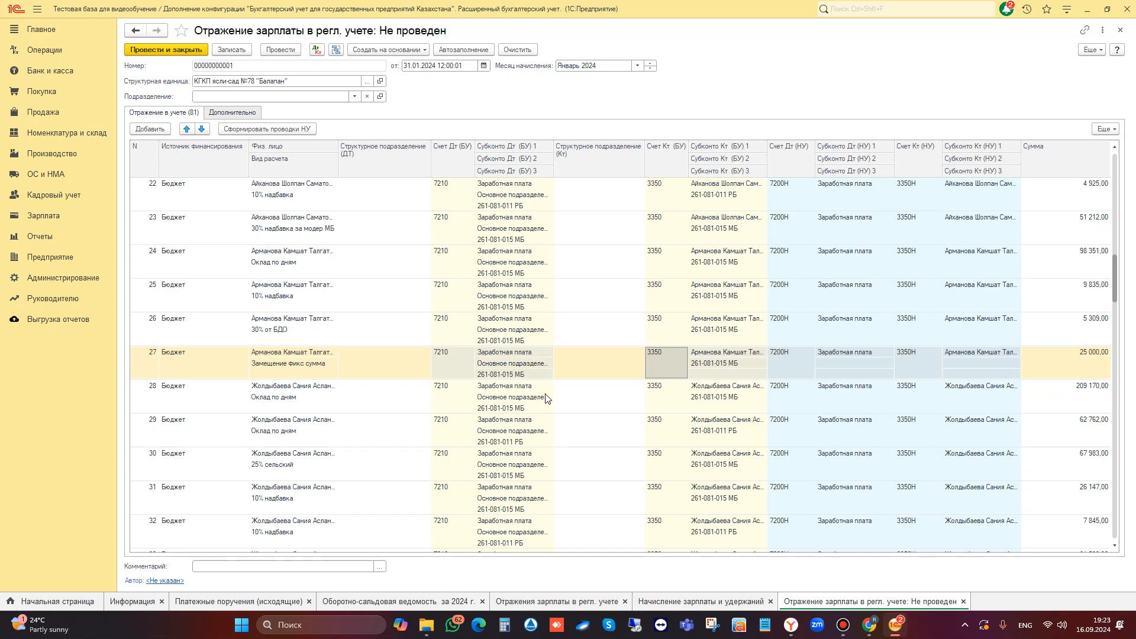
click(294, 403)
scroll(598, 400, down, 12)
scroll(598, 399, down, 5)
click(167, 52)
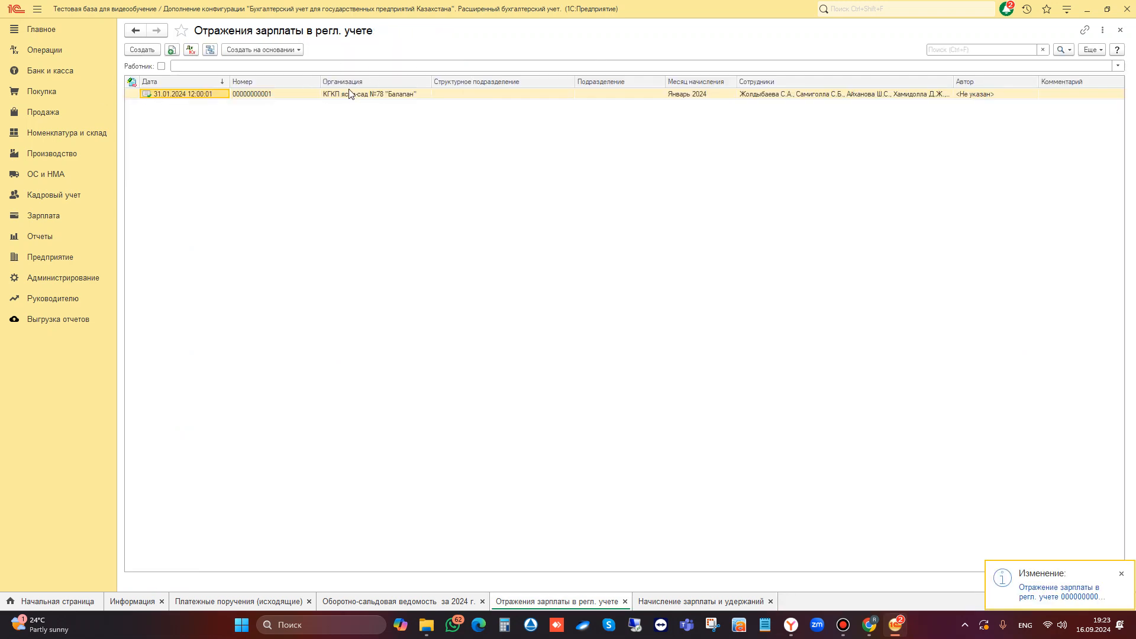
Create a payroll reflection document dated 29.02.2024 for accrual month Февраль 2024, save and autofill it, and post and close it
click(145, 51)
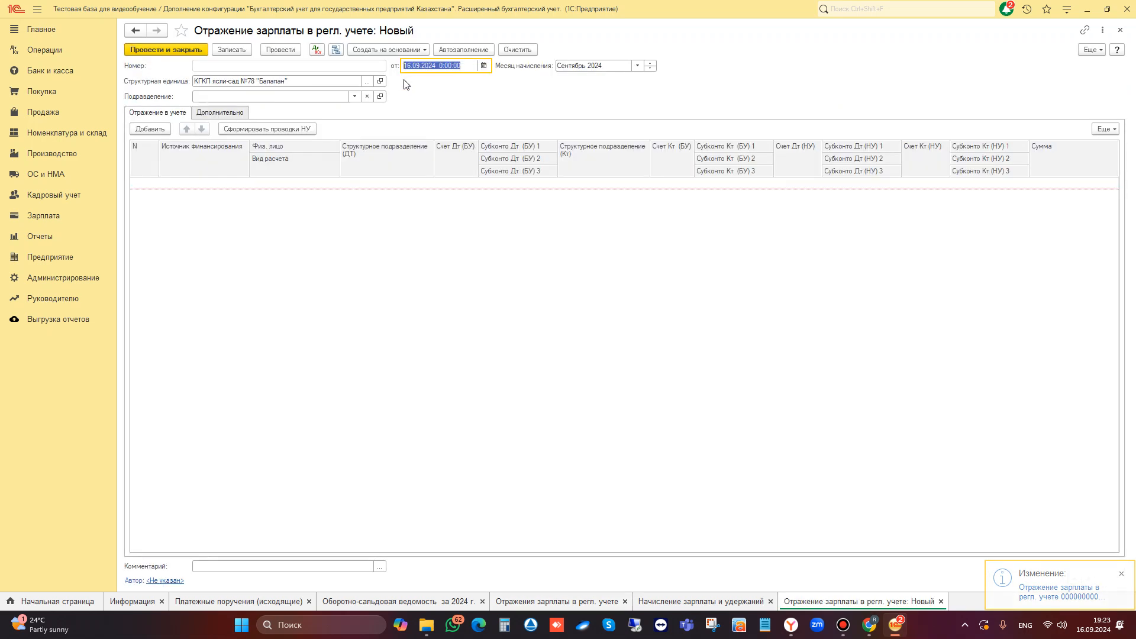
text(29.02.)
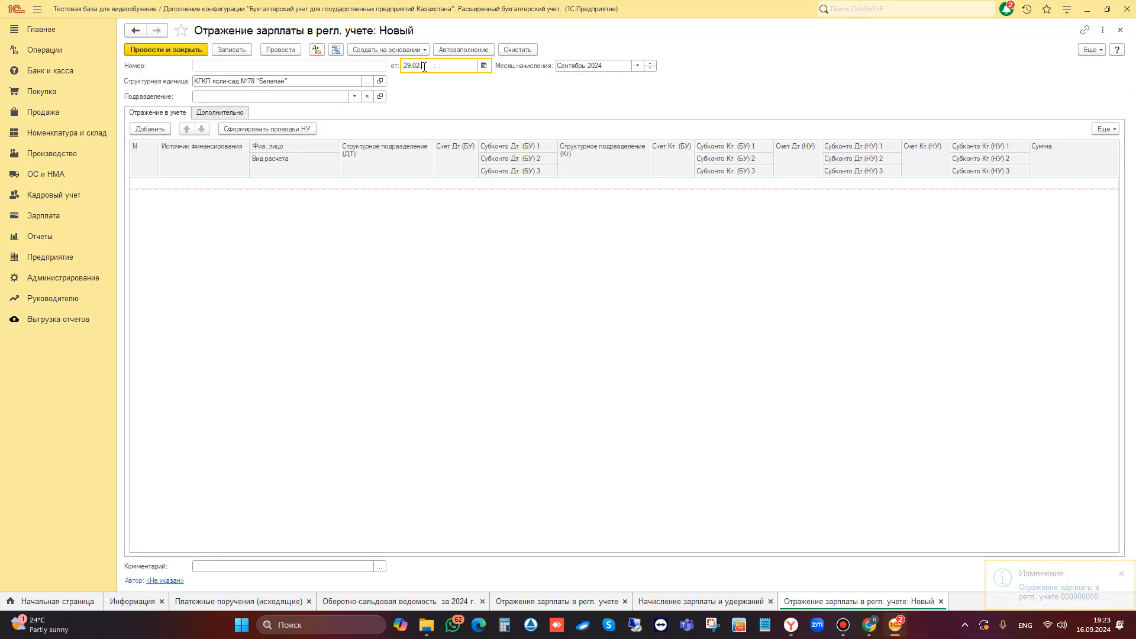
key(Tab)
click(641, 67)
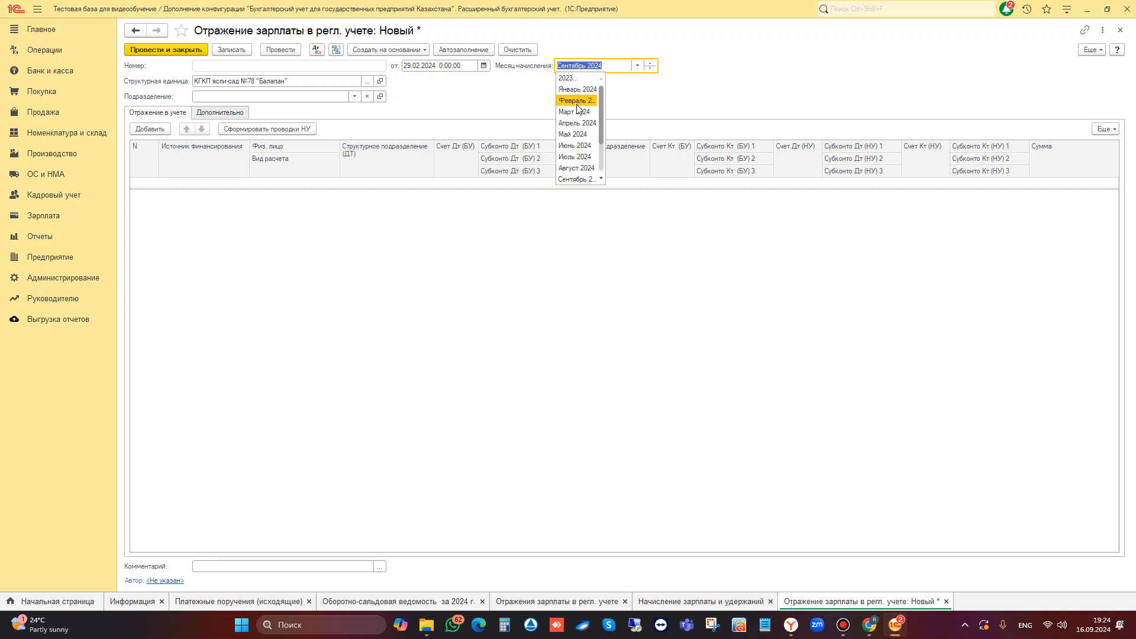
click(589, 99)
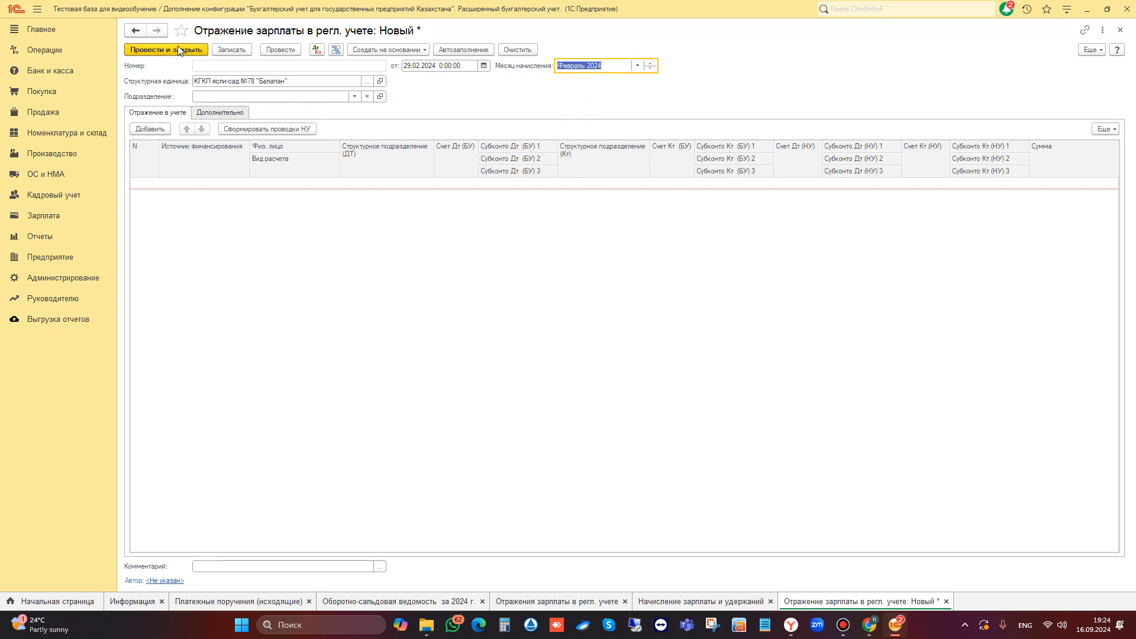
click(456, 50)
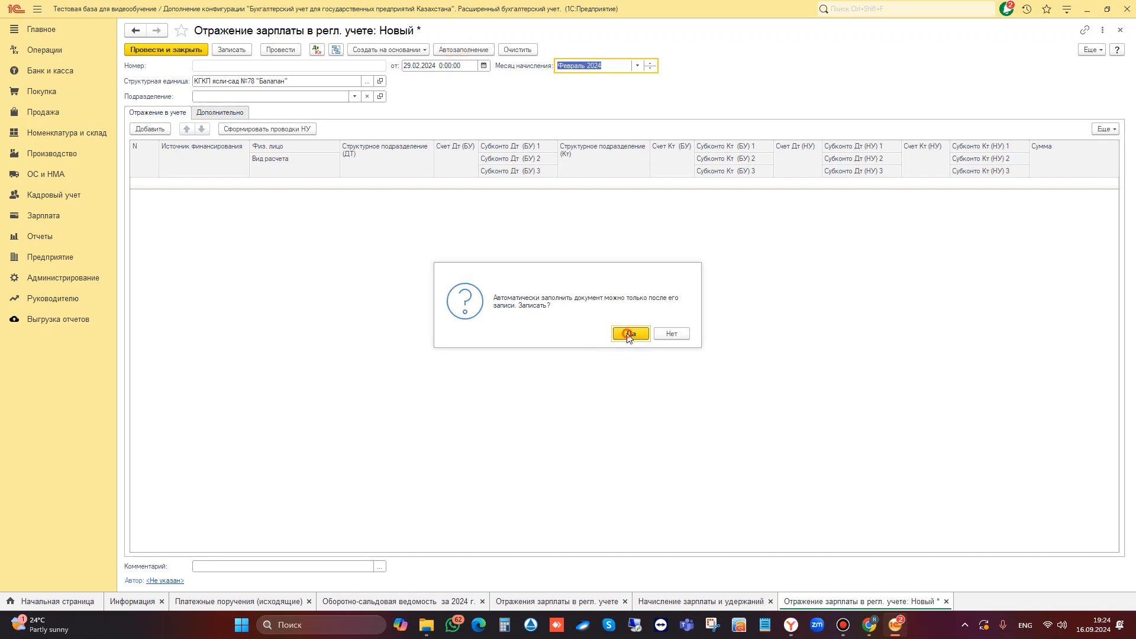
click(624, 335)
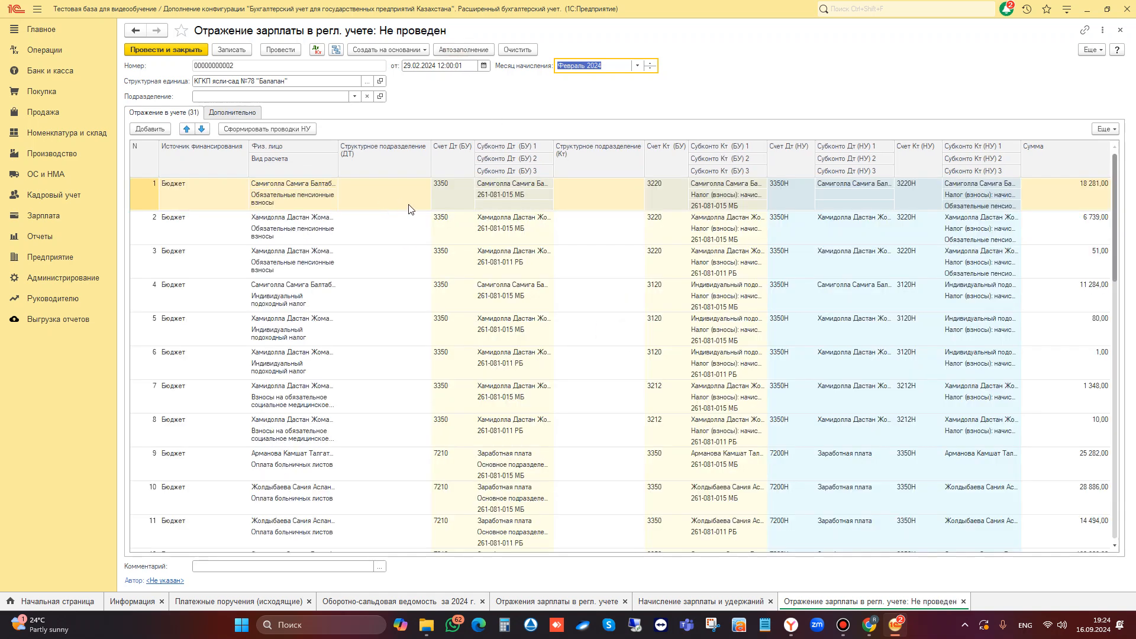
click(179, 51)
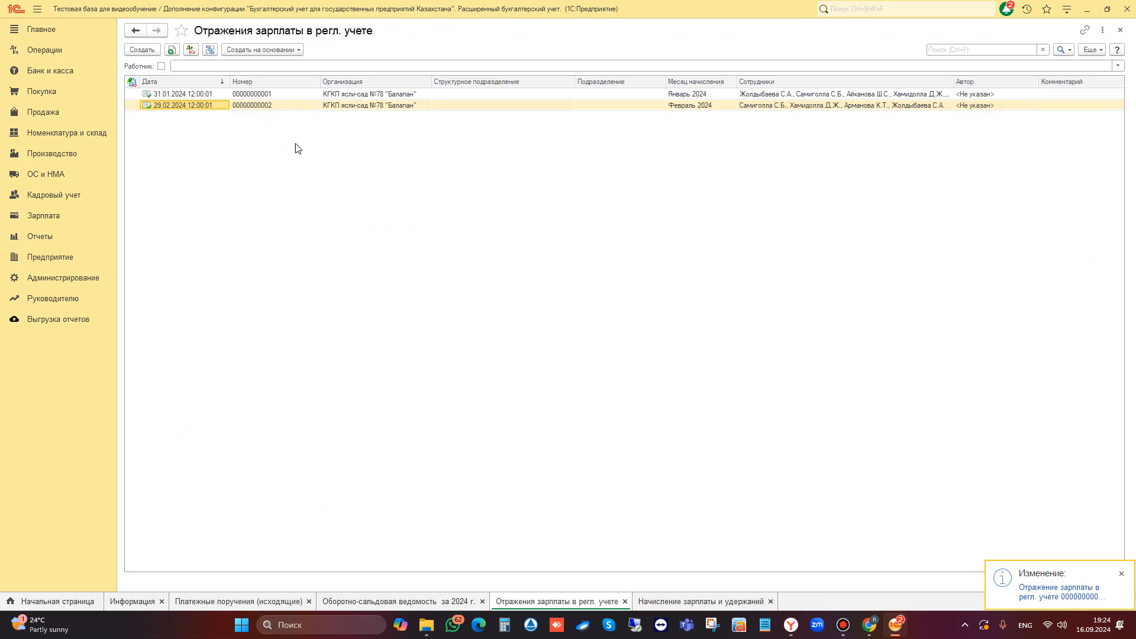
click(60, 223)
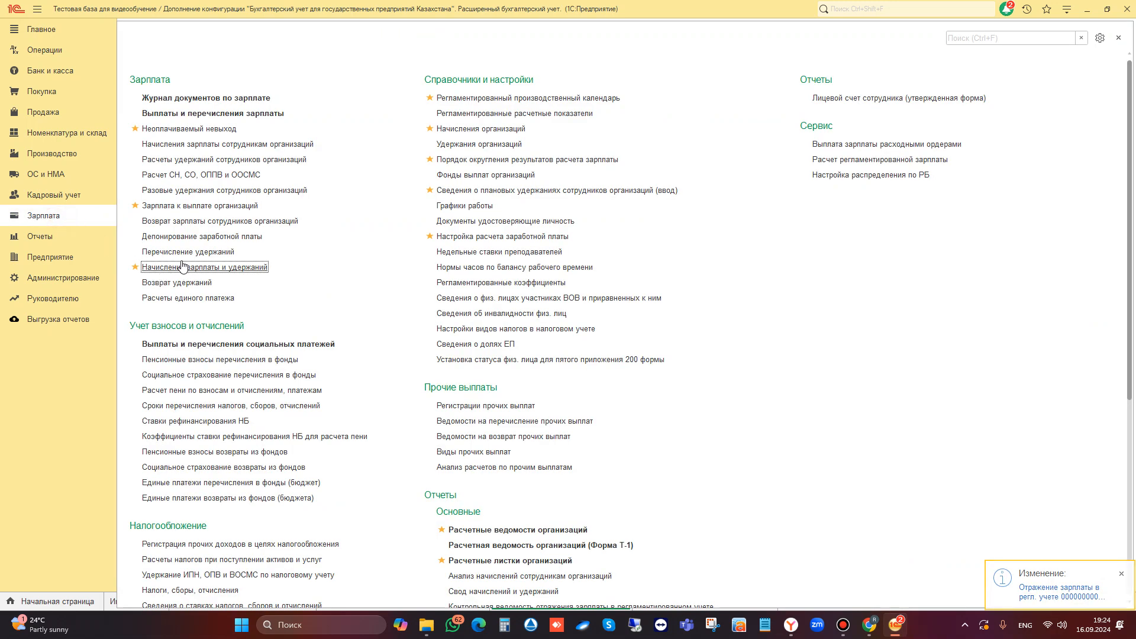
click(1118, 37)
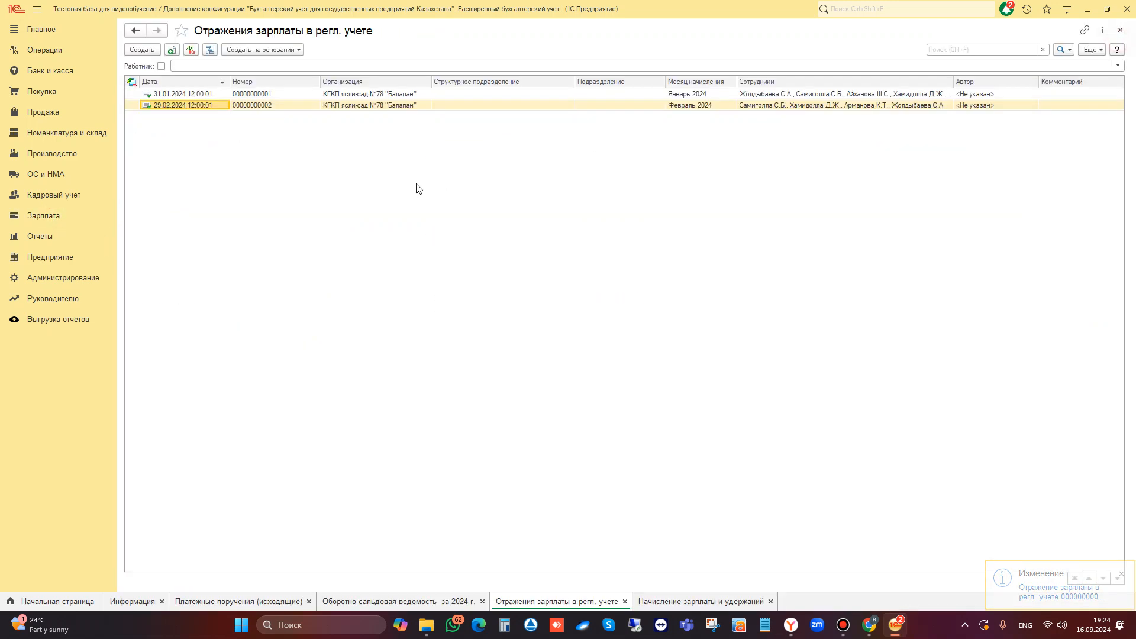
Regenerate the 2024 trial balance and check the turnovers of accounts 3350, 3210–3240, 3120, 3150 and 1030
click(434, 603)
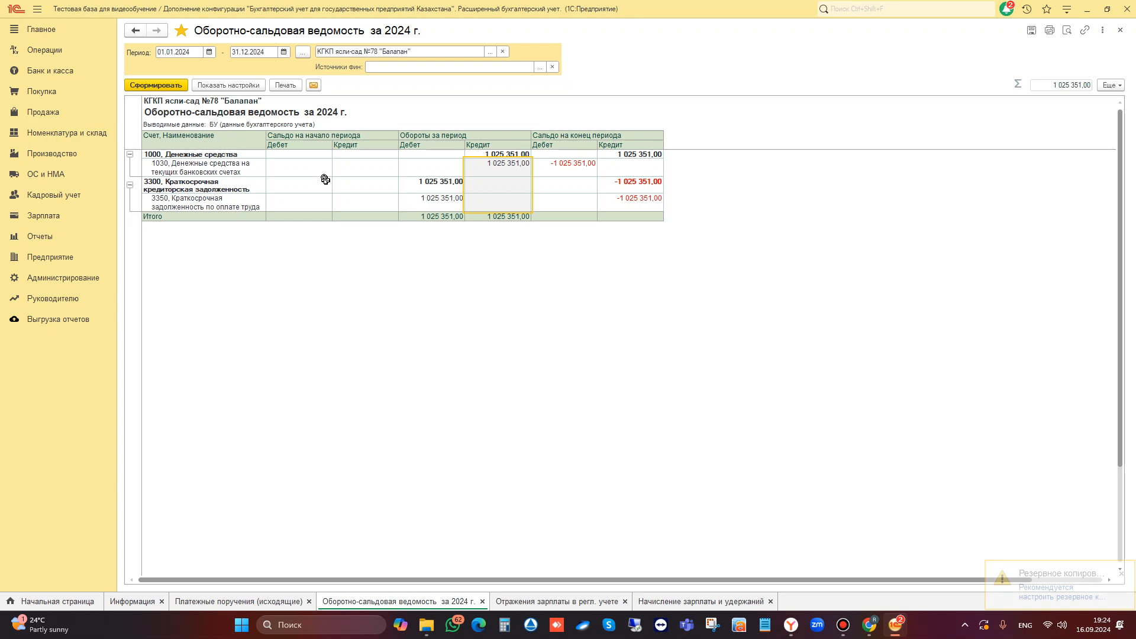
click(157, 86)
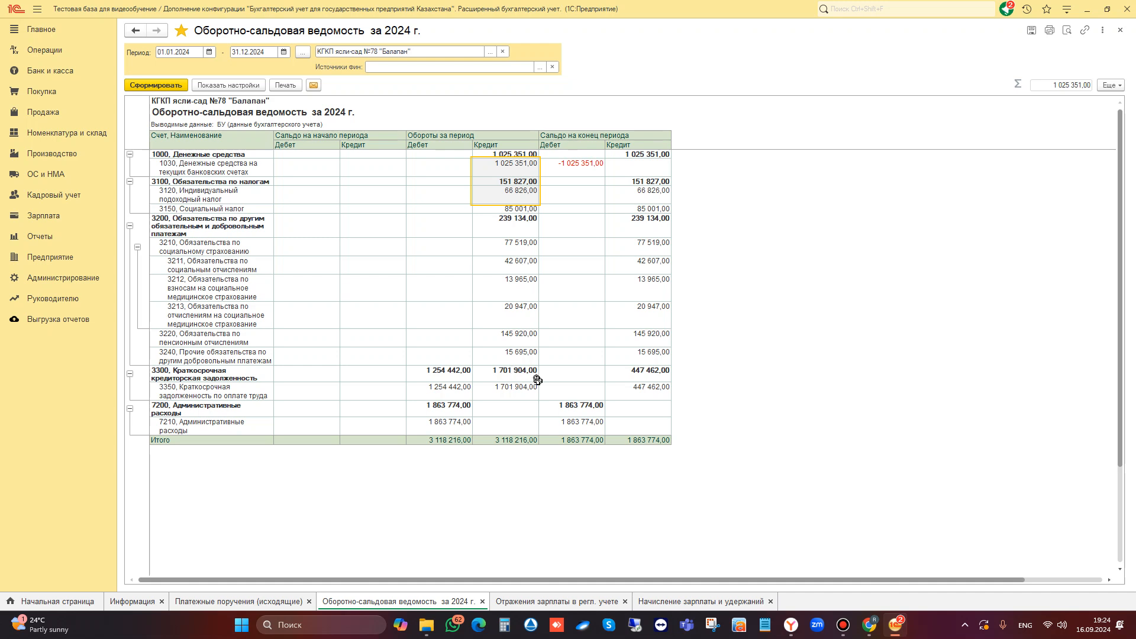
click(524, 390)
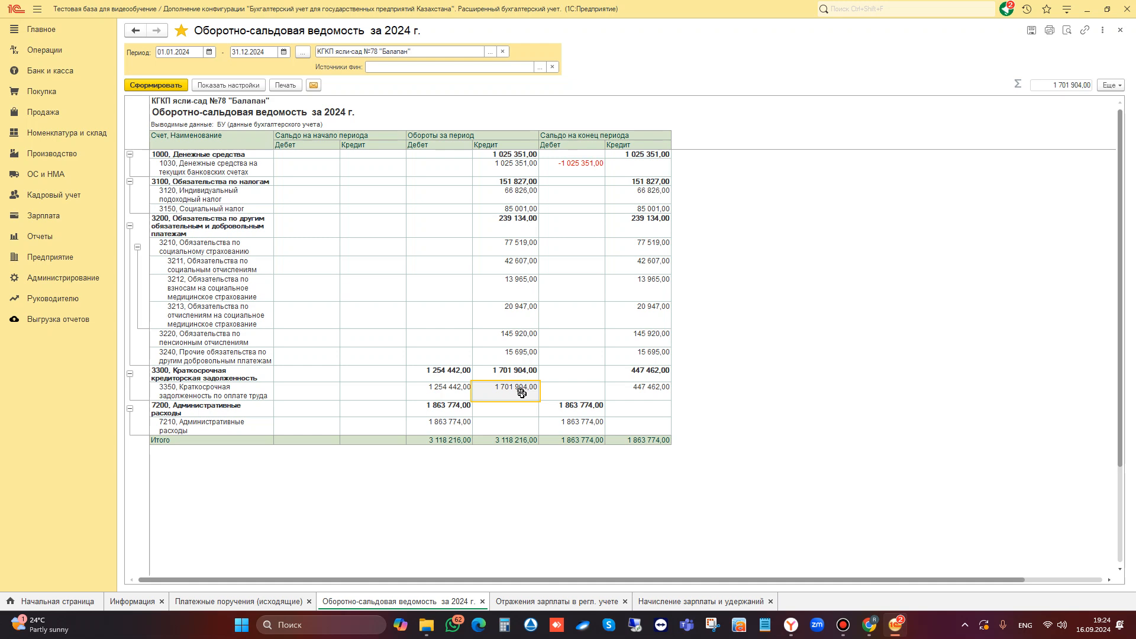
drag(510, 240, 515, 353)
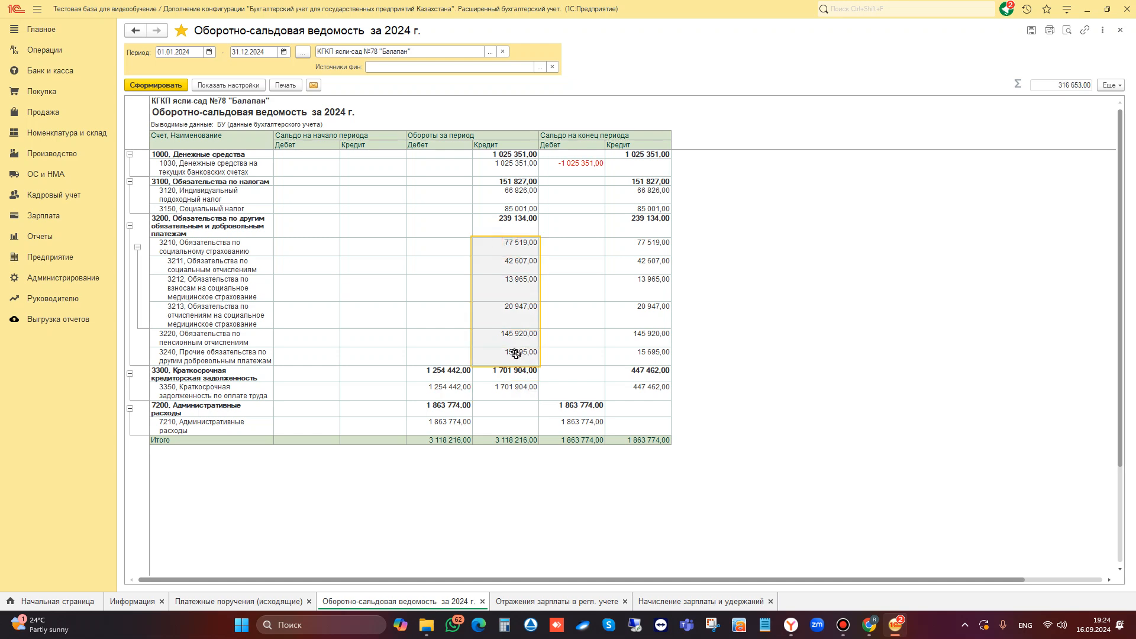
drag(242, 200, 633, 209)
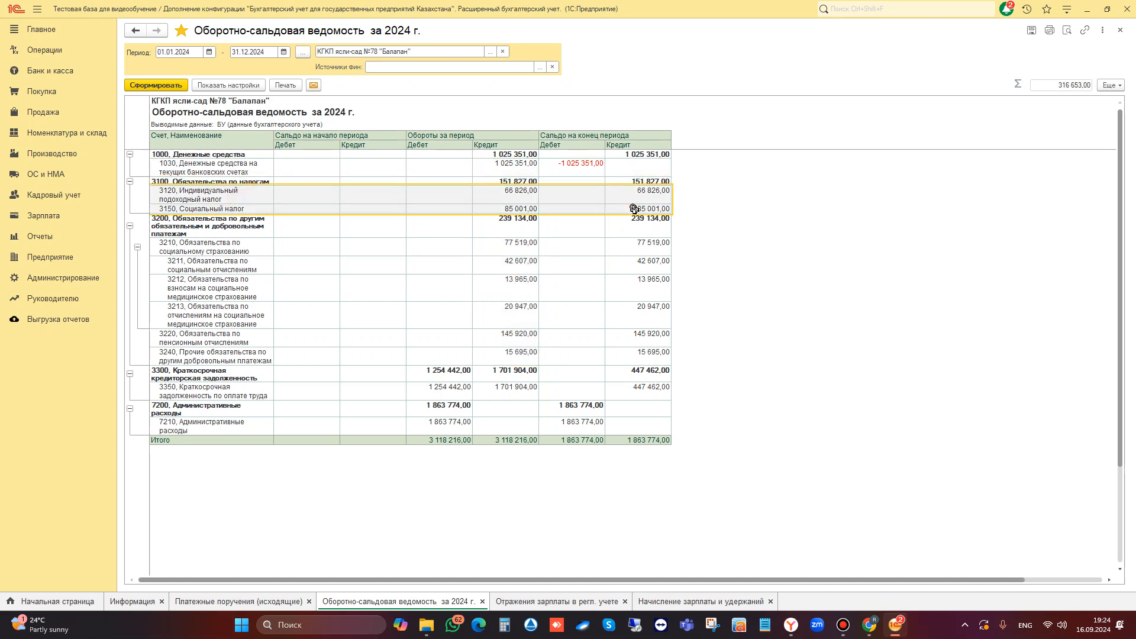
drag(231, 167, 632, 175)
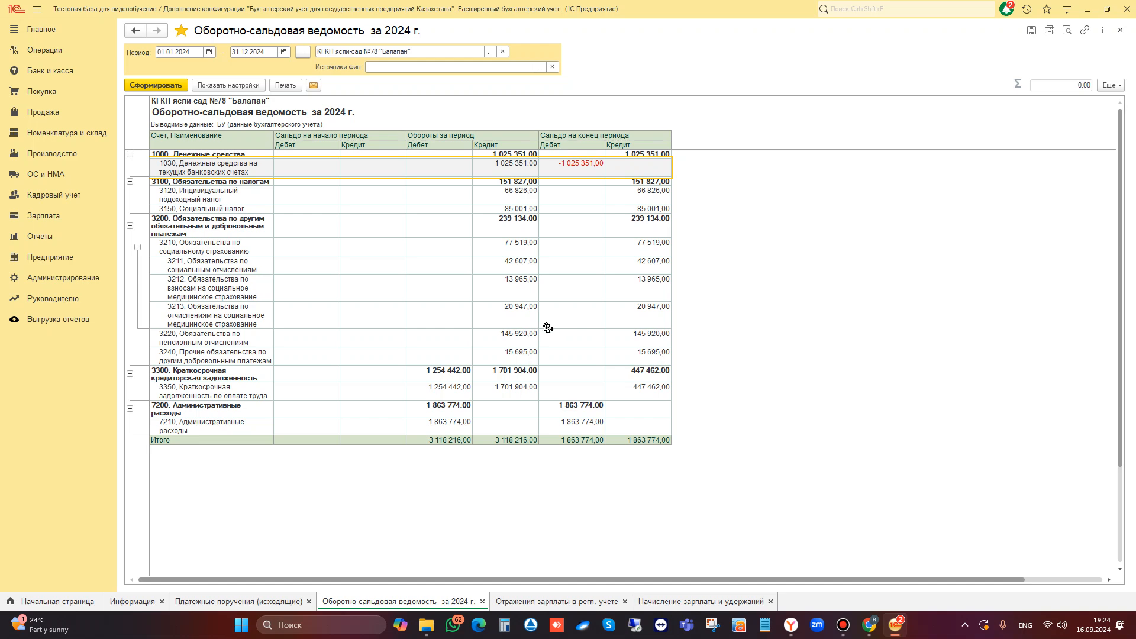
Generate the Расчетные листки организаций report, review the employee's January accruals and deductions, and close the report
click(45, 218)
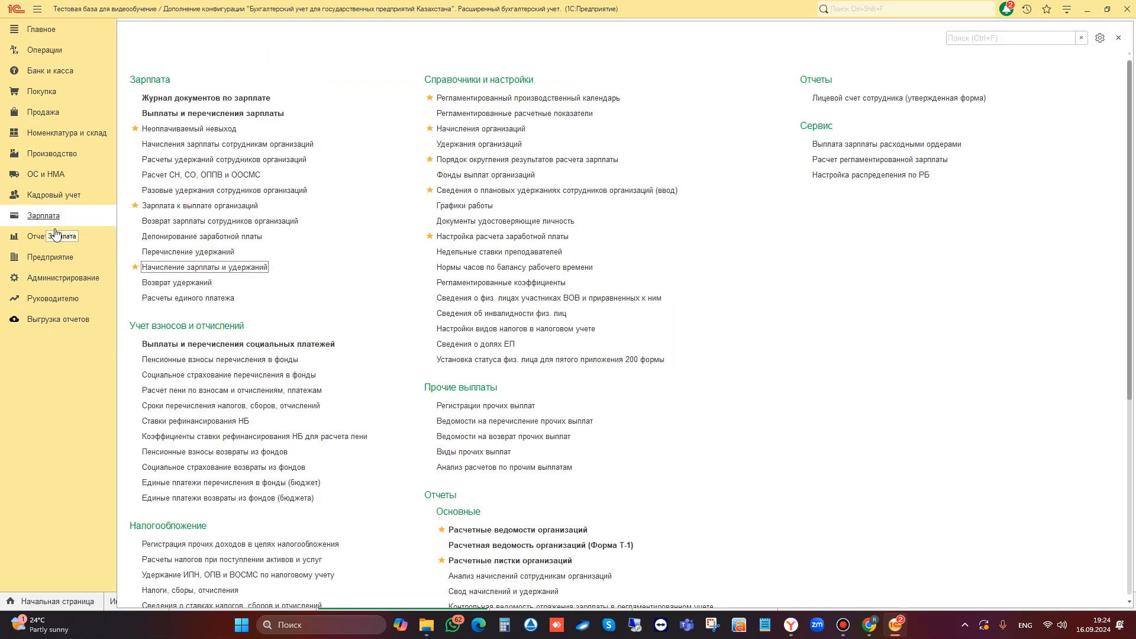
scroll(260, 339, down, 5)
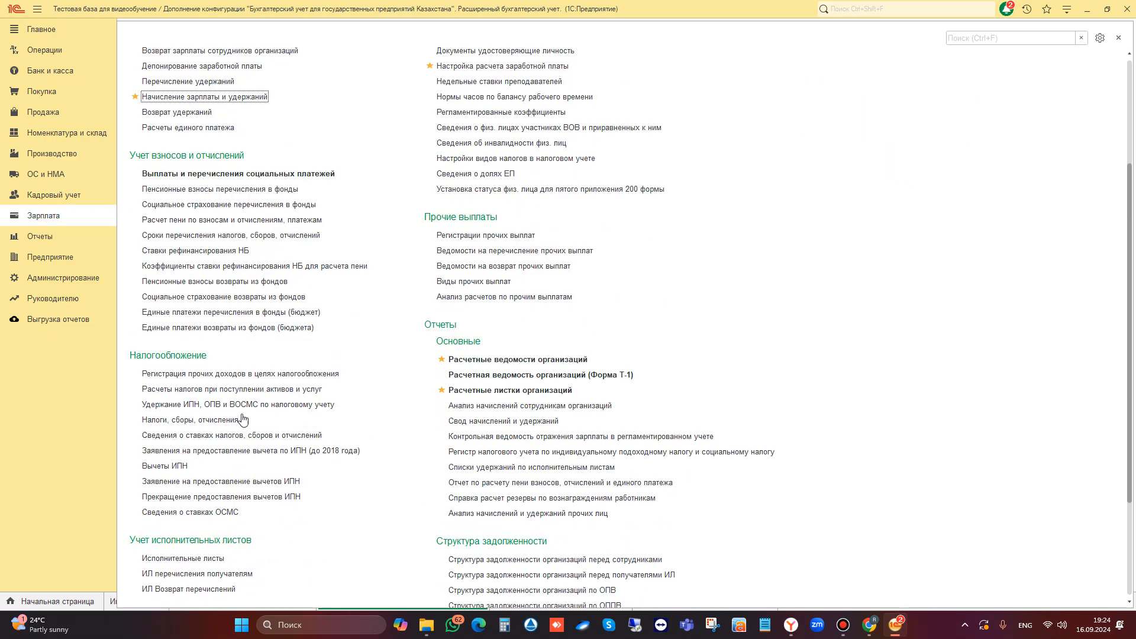
scroll(394, 394, up, 5)
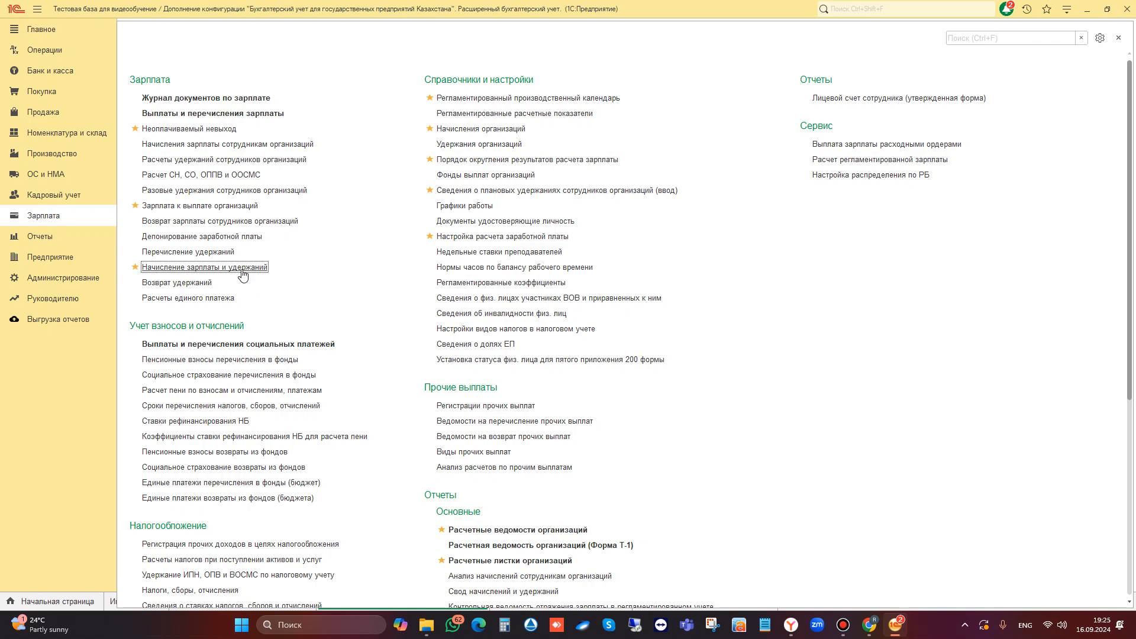
scroll(571, 422, down, 2)
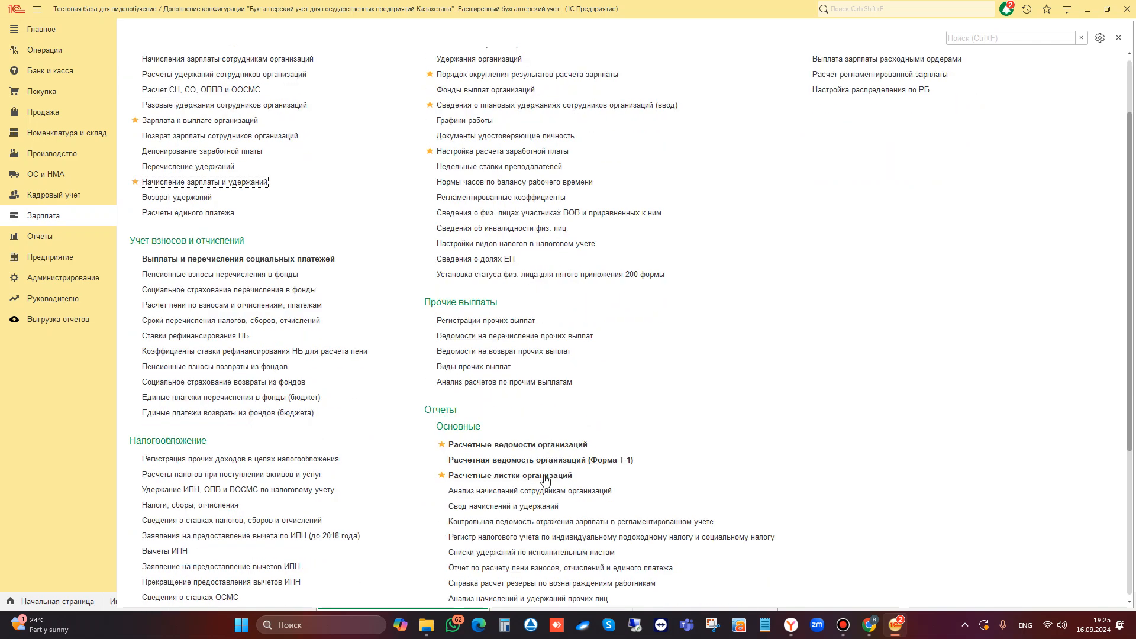
click(545, 479)
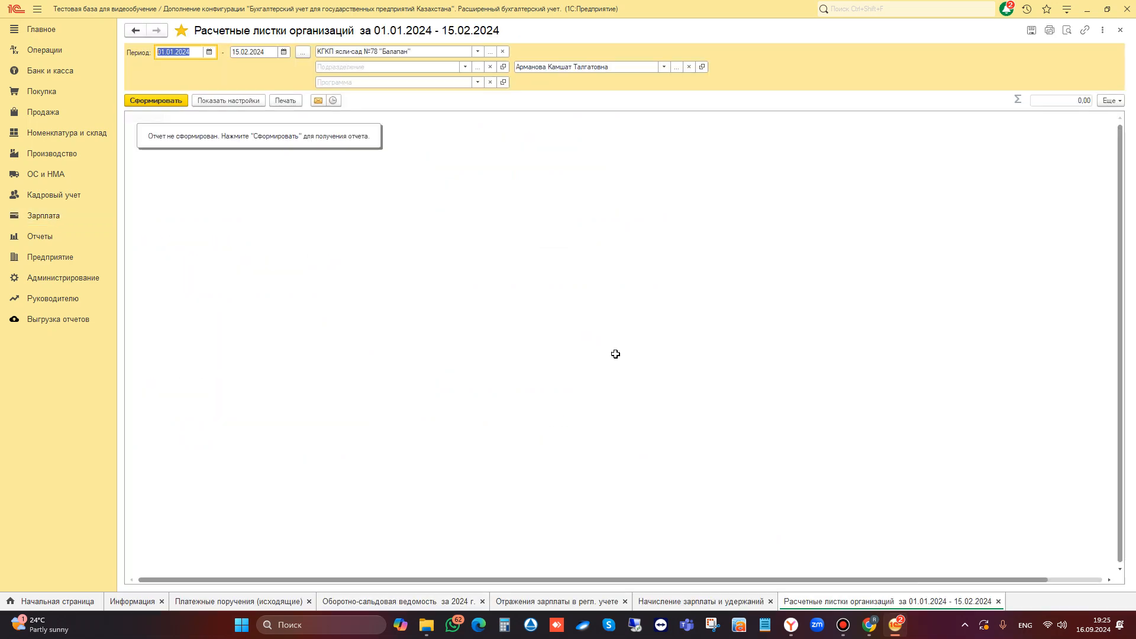
click(177, 101)
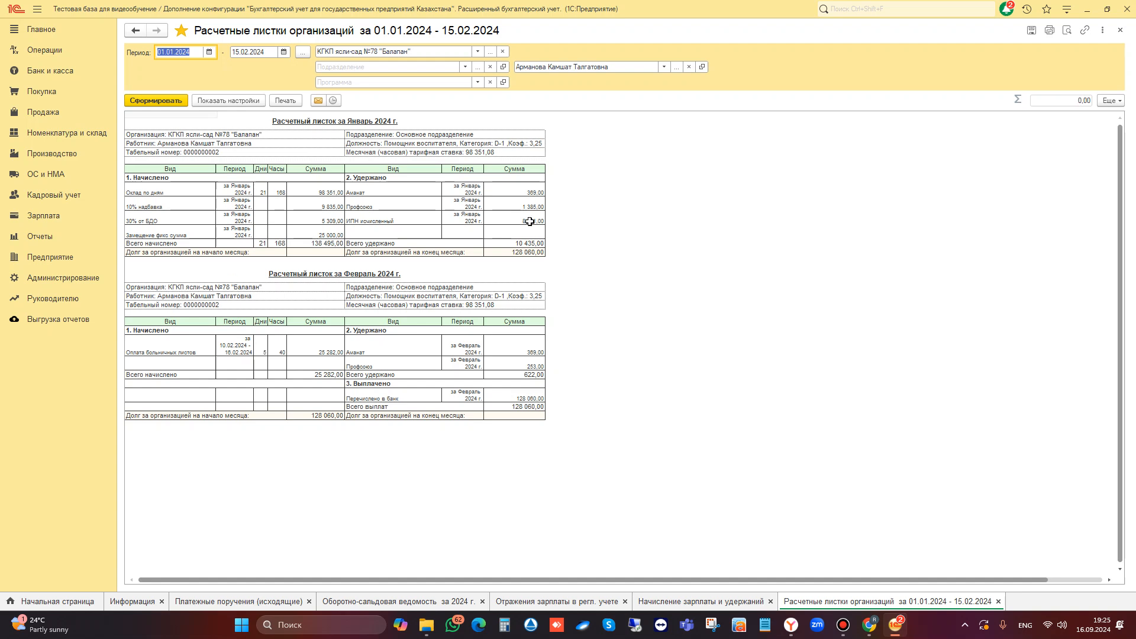
drag(183, 194, 181, 221)
drag(407, 189, 507, 218)
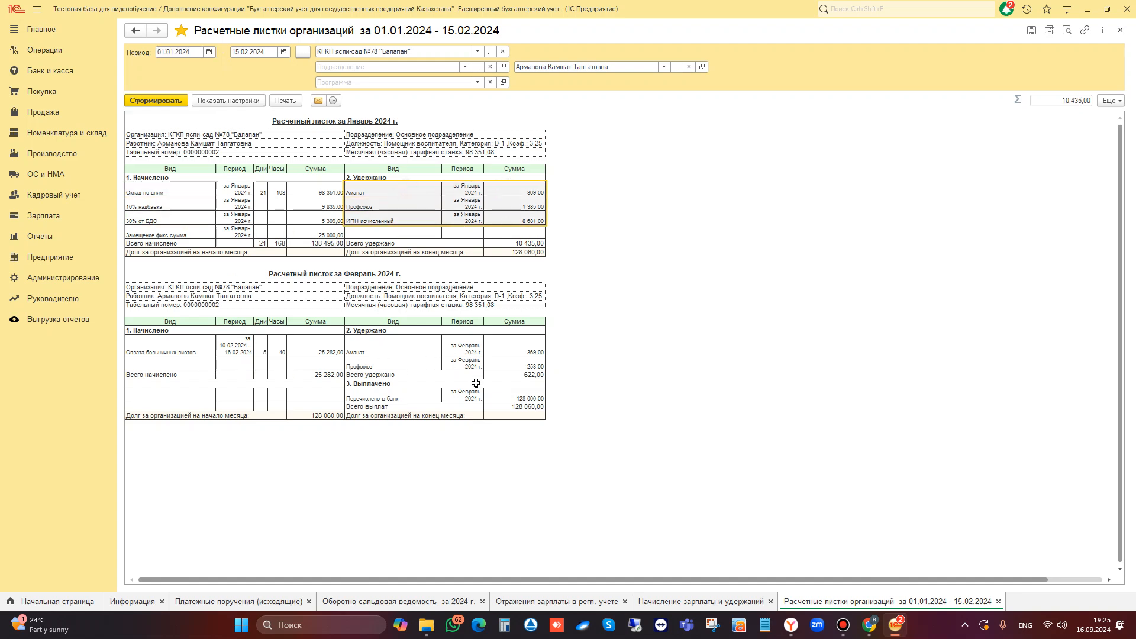
click(1120, 29)
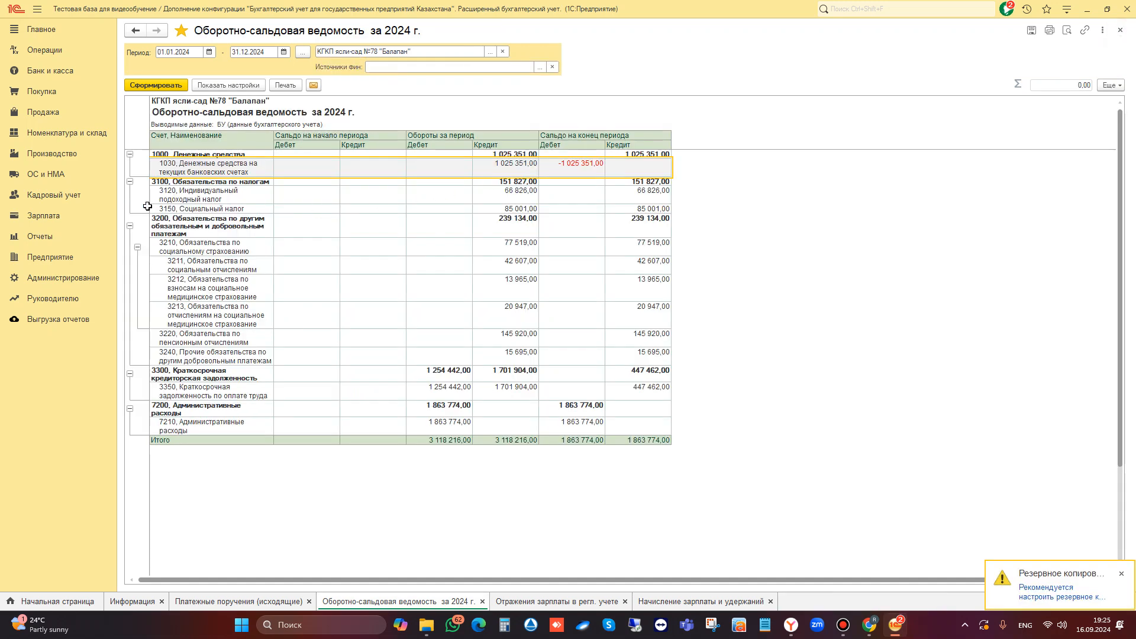
Generate the Расчетные ведомости организаций report for January 2024
click(44, 215)
scroll(525, 450, down, 3)
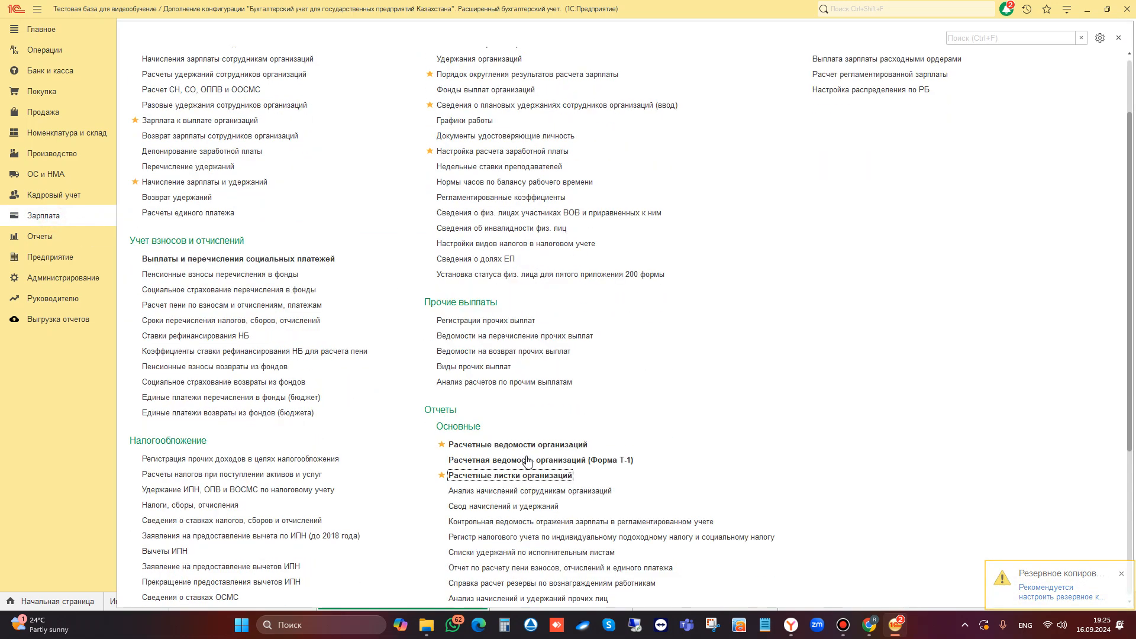
click(525, 444)
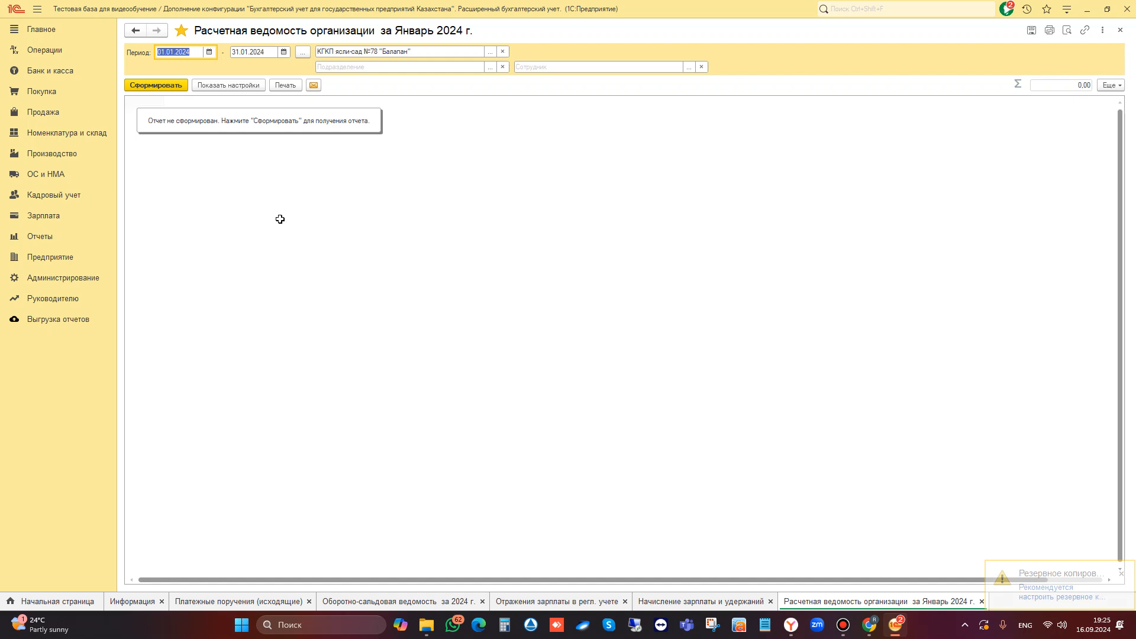
click(168, 84)
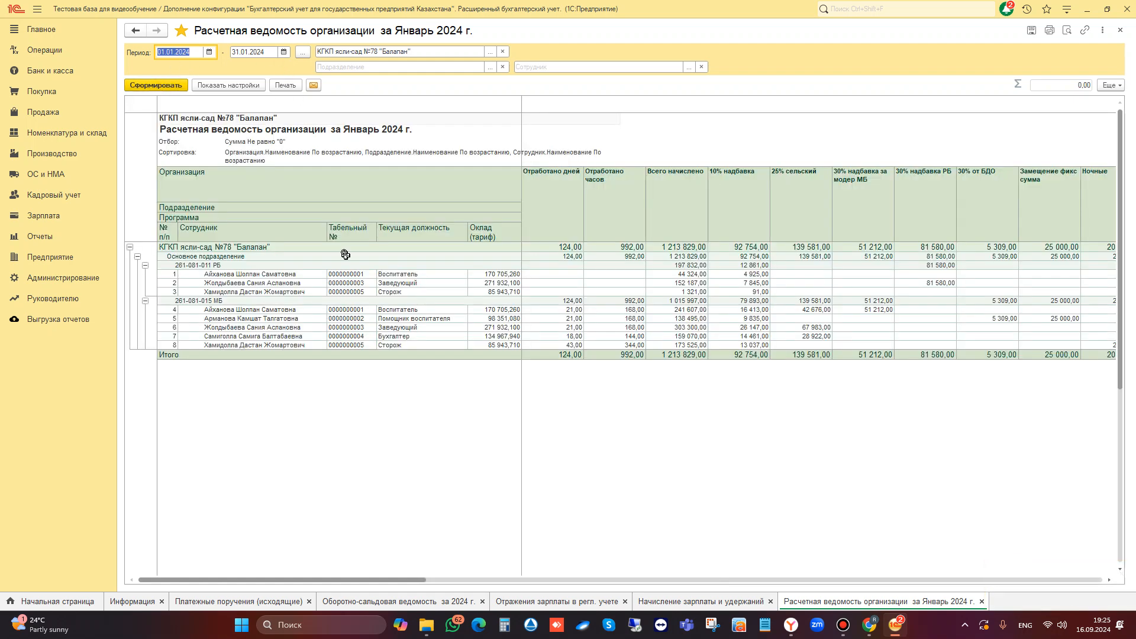
Examine the accrual columns of the January payroll statement, including Всего начислено, 10% надбавка, 25% сельский and 30% надбавка за модер МБ
drag(245, 277, 921, 293)
drag(679, 171, 689, 348)
drag(744, 177, 742, 345)
drag(821, 175, 851, 301)
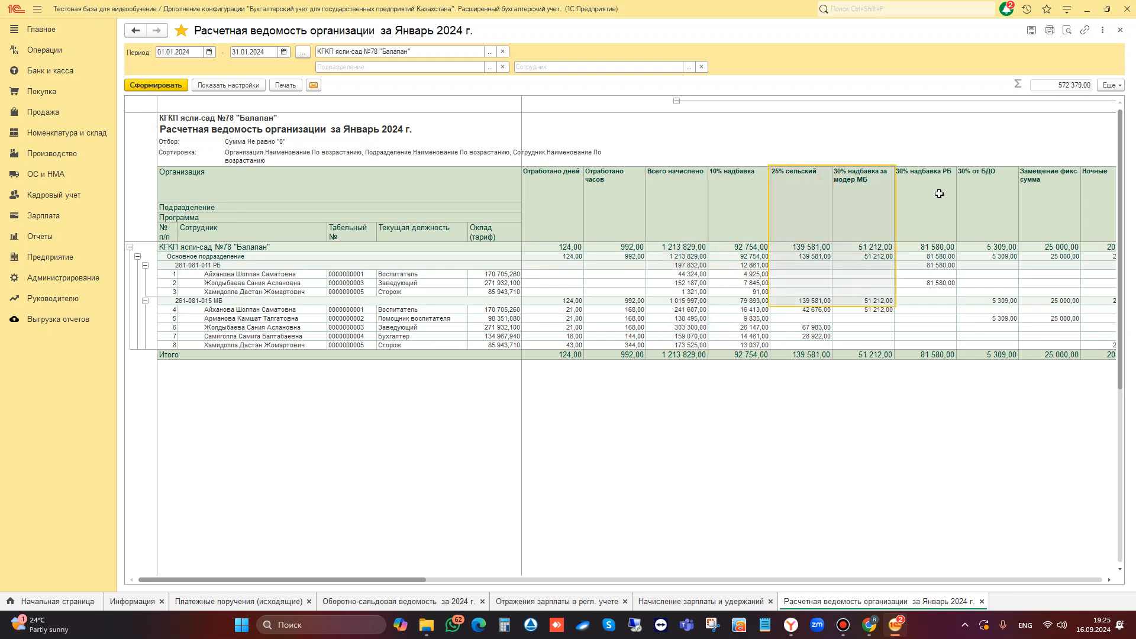
drag(399, 578, 540, 579)
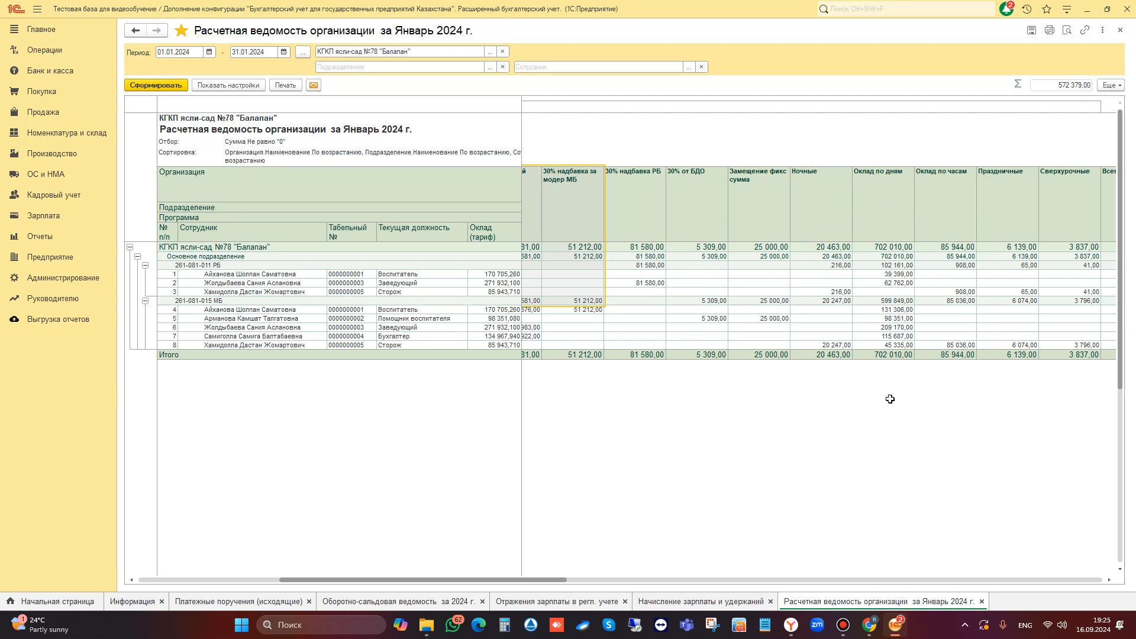
Examine the payroll statement's deduction, employer contribution and tax deduction columns, from Всего удержано, Аманат and Взносы ОСМС through the standard deductions
drag(545, 581, 720, 570)
drag(792, 188, 797, 355)
drag(845, 183, 845, 322)
drag(910, 190, 893, 312)
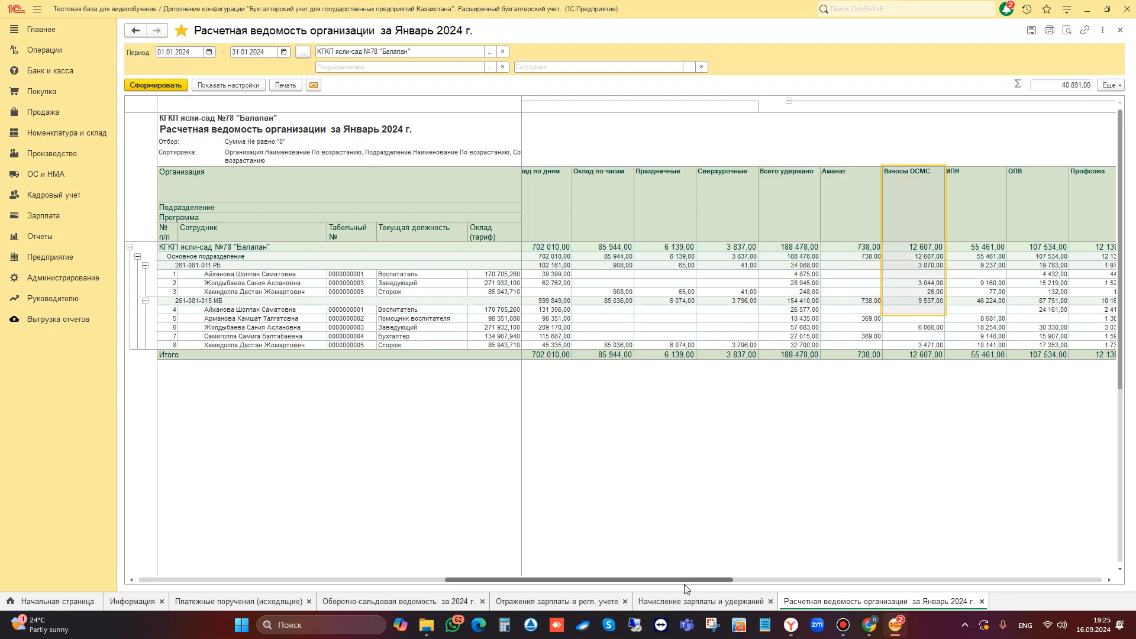
drag(685, 587, 691, 586)
scroll(748, 571, right, 7)
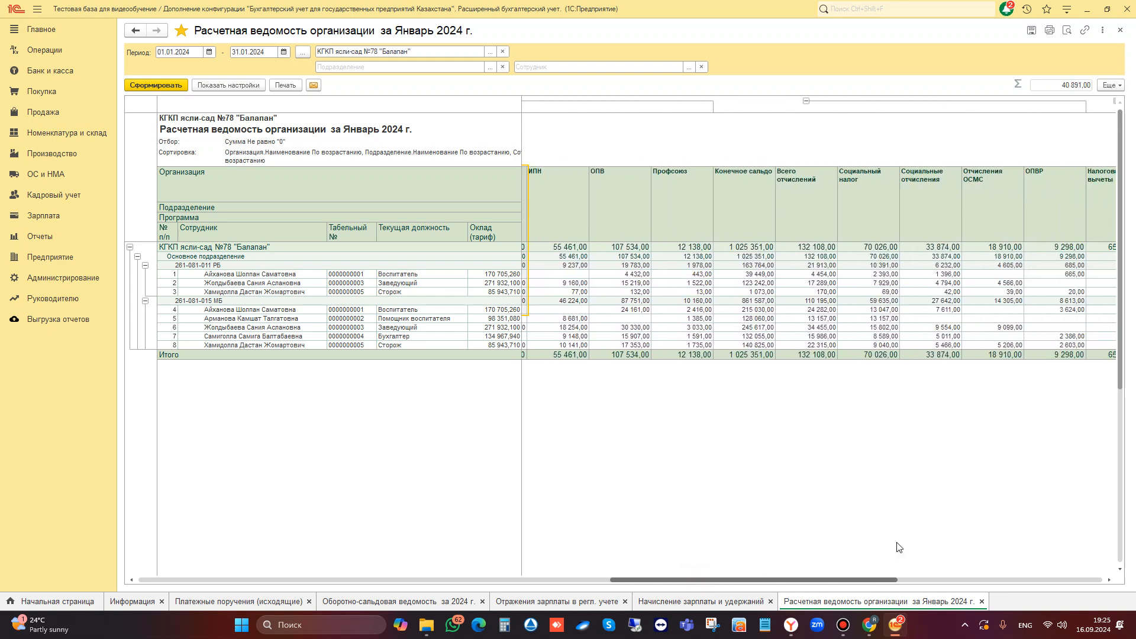
scroll(954, 534, right, 5)
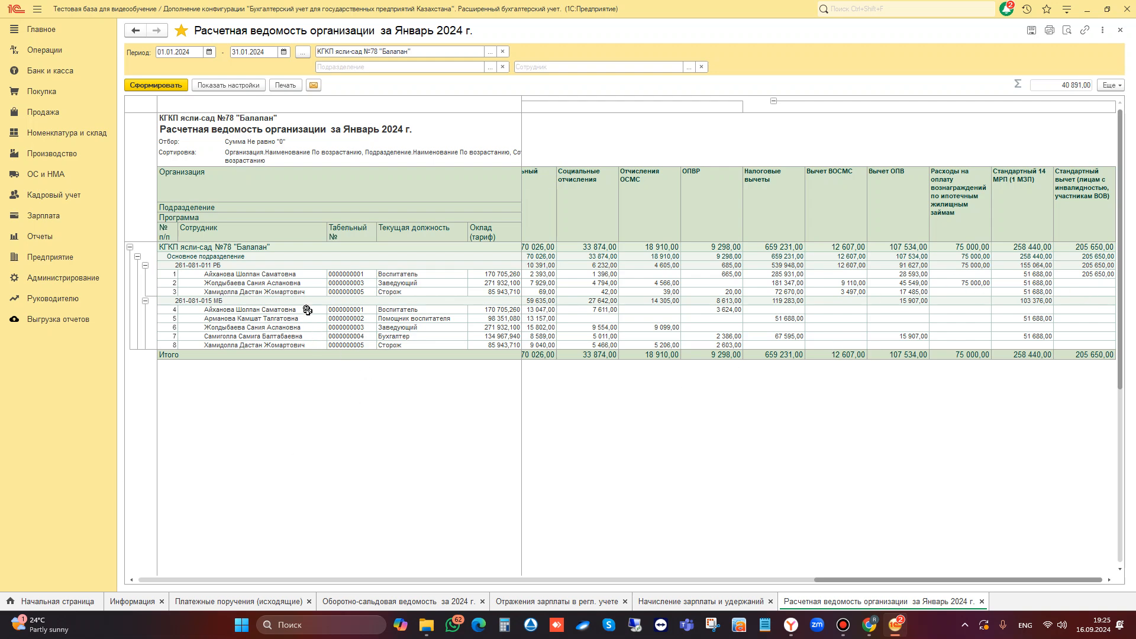
Open the Журнал - ордер №5 report
drag(815, 582, 144, 589)
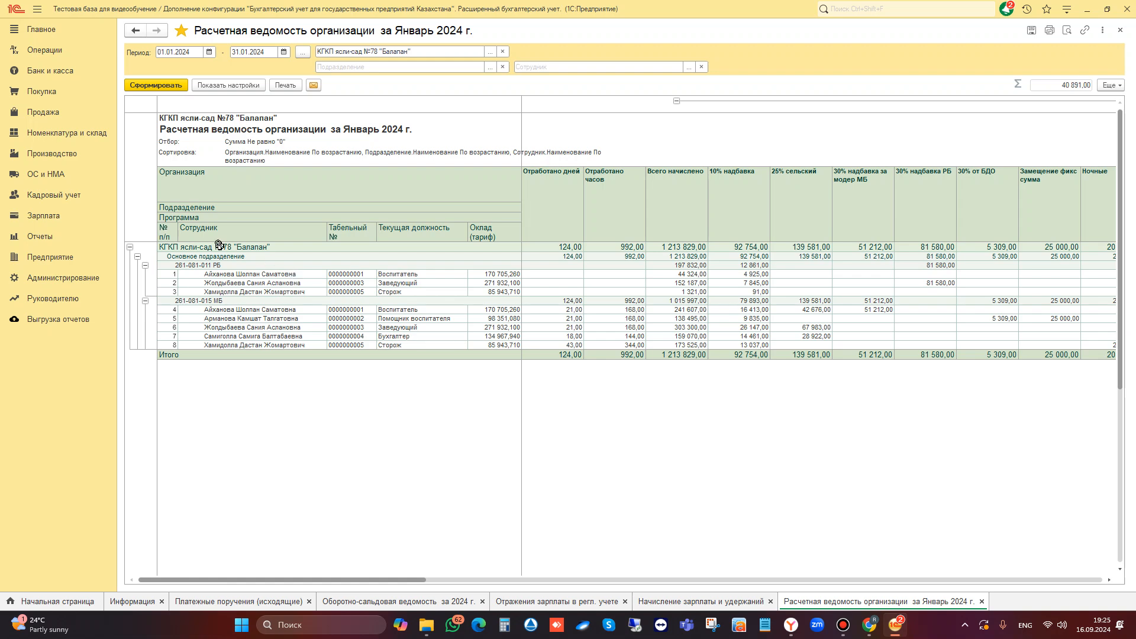
click(57, 216)
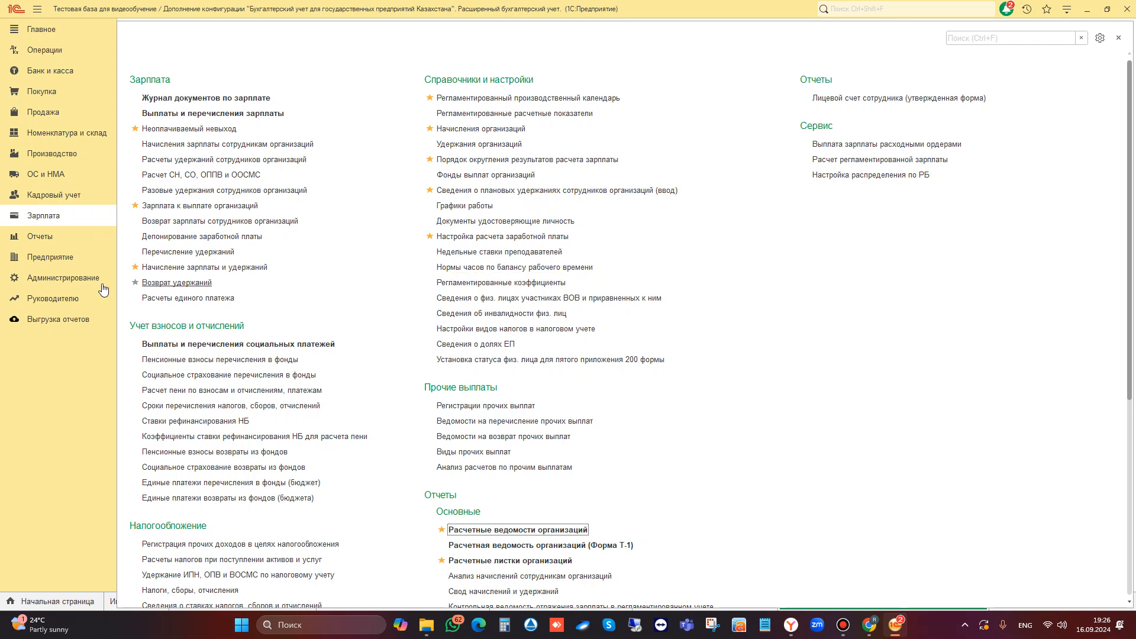
click(40, 238)
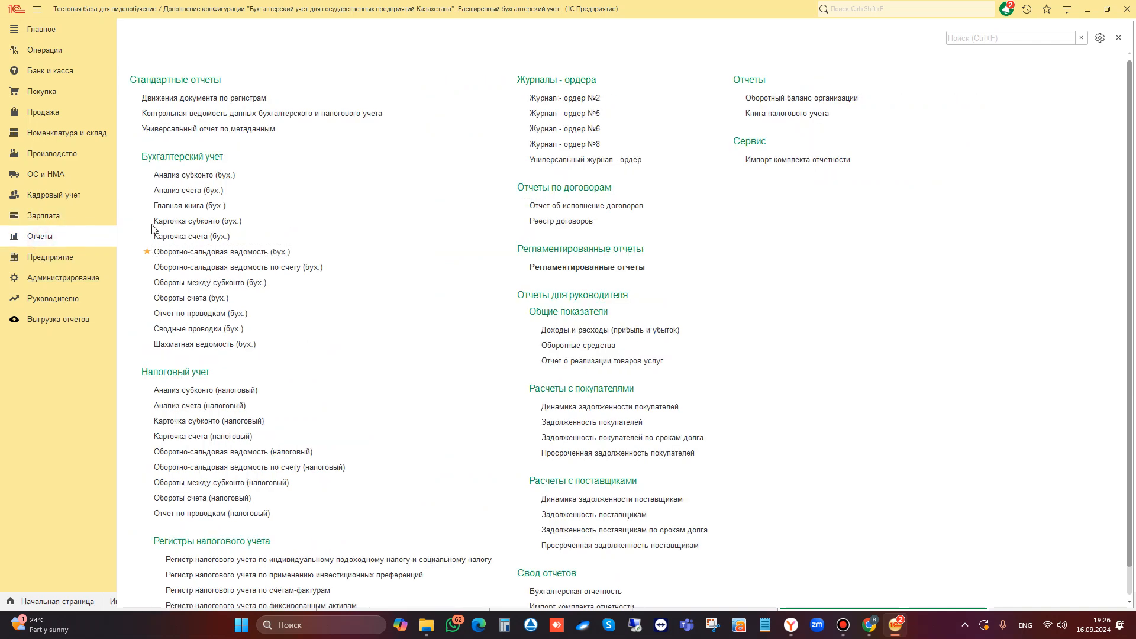
click(563, 113)
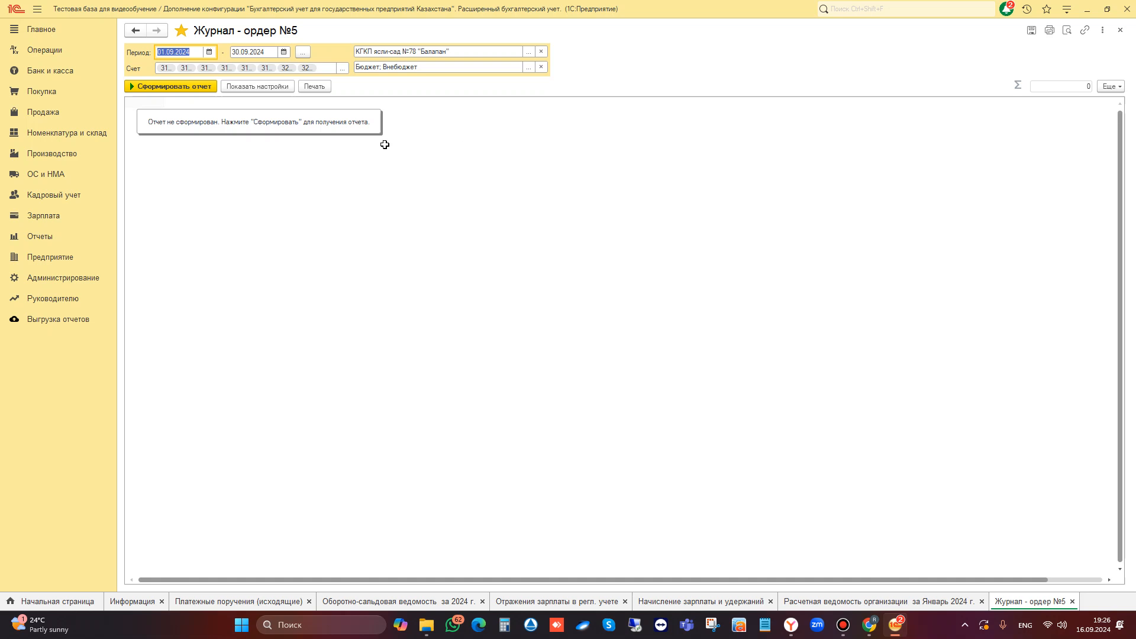
Open the account filter list of Журнал - ордер №5 and examine the listed accounts from 3120 to 3220
click(343, 68)
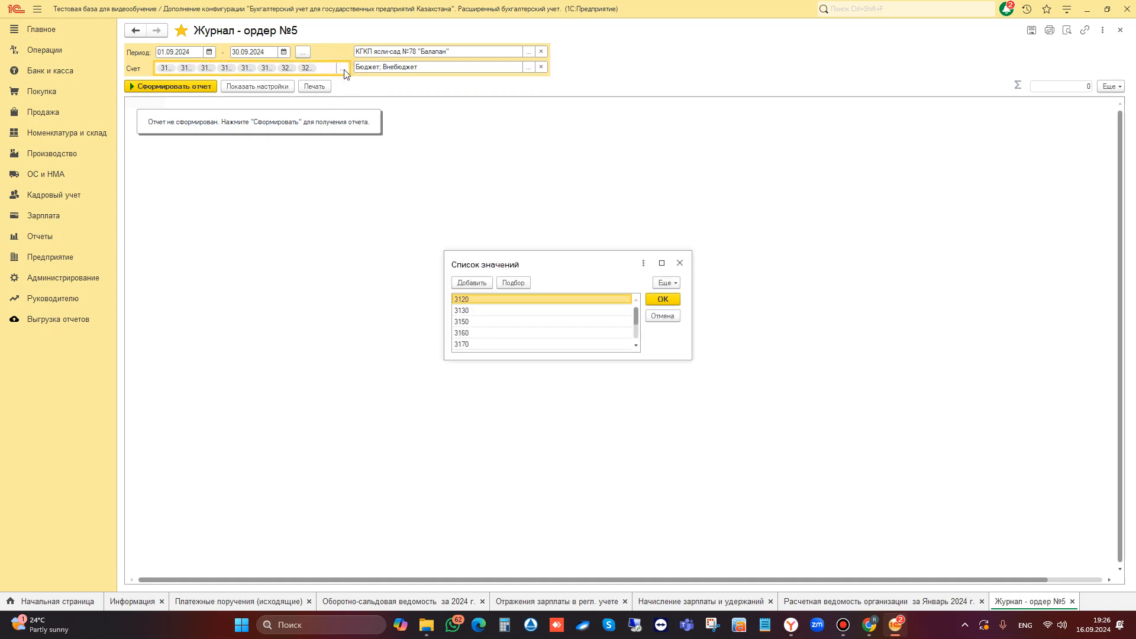
click(473, 310)
click(479, 322)
click(475, 332)
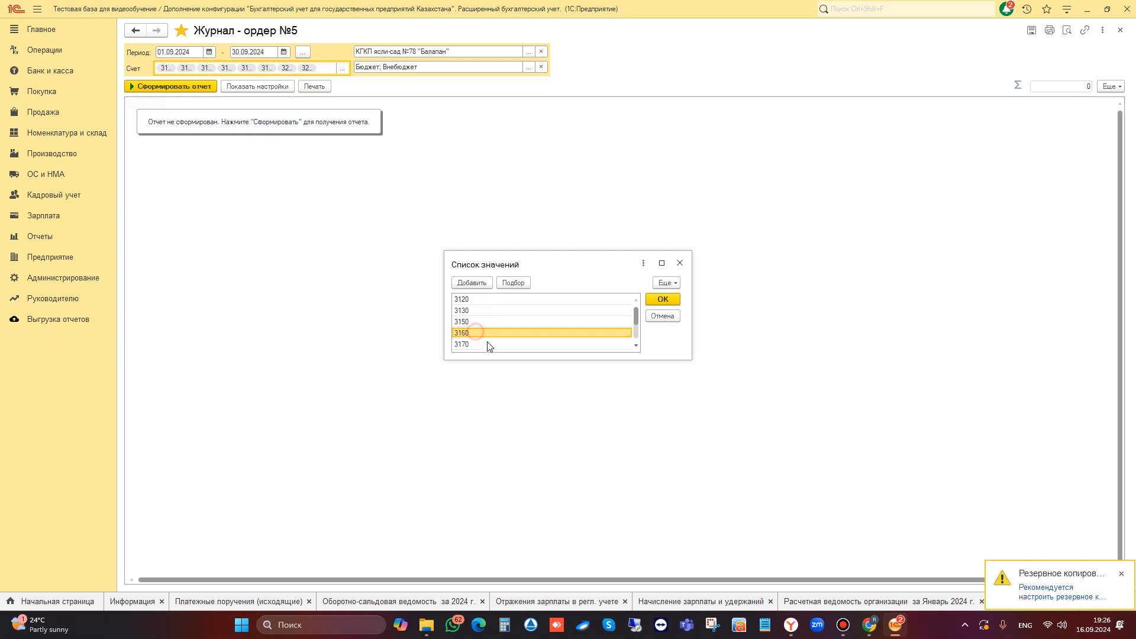
scroll(489, 346, down, 3)
scroll(485, 329, up, 3)
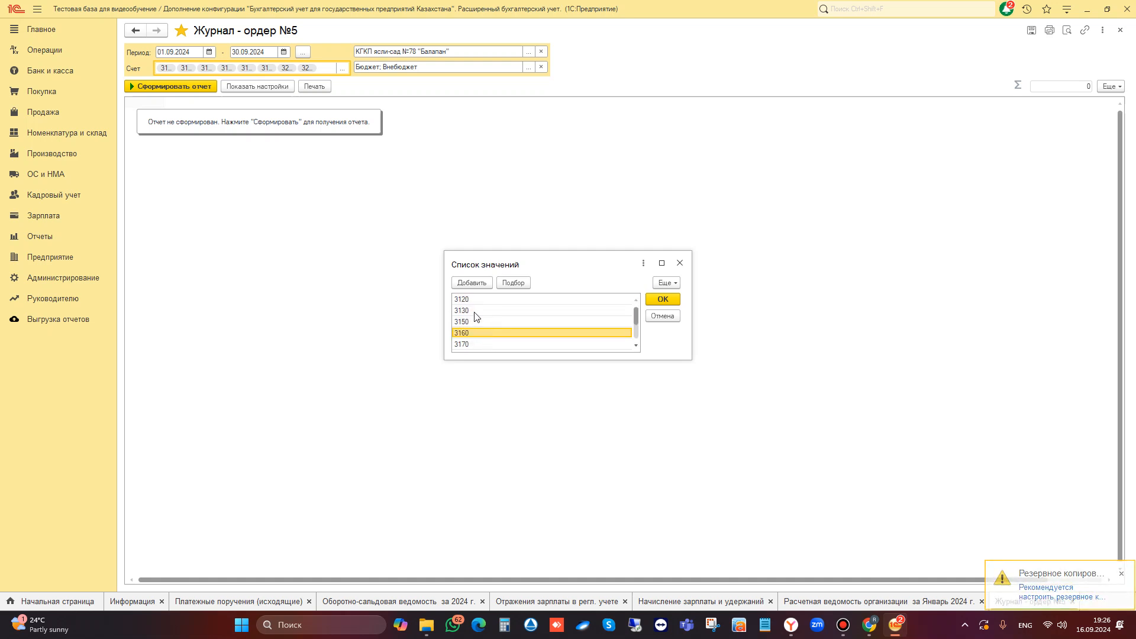
scroll(506, 314, down, 3)
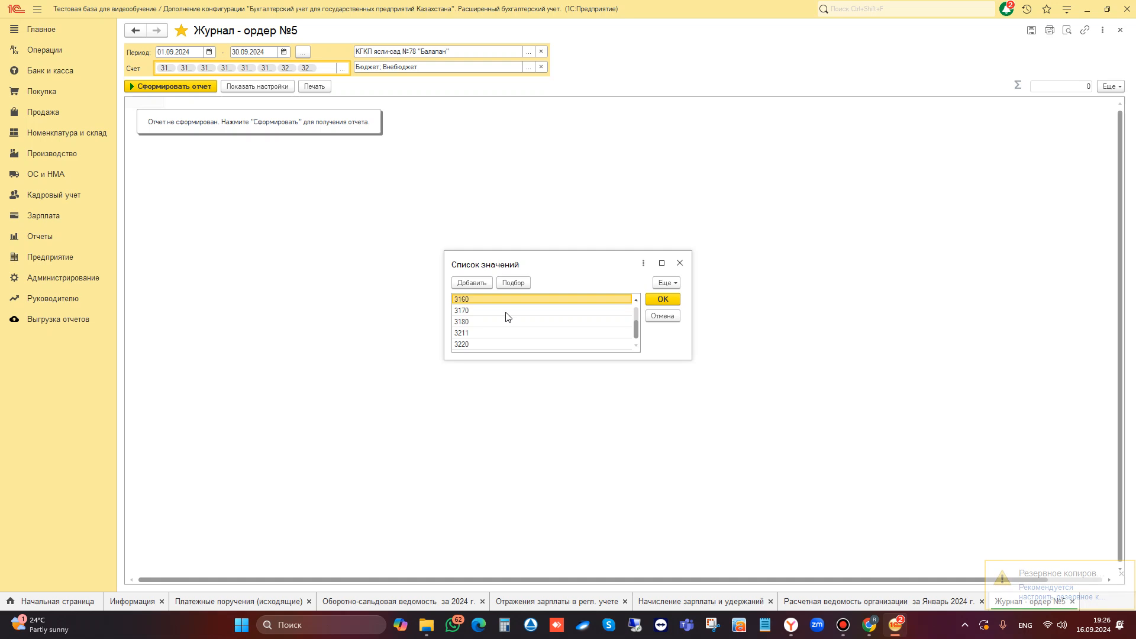
click(473, 312)
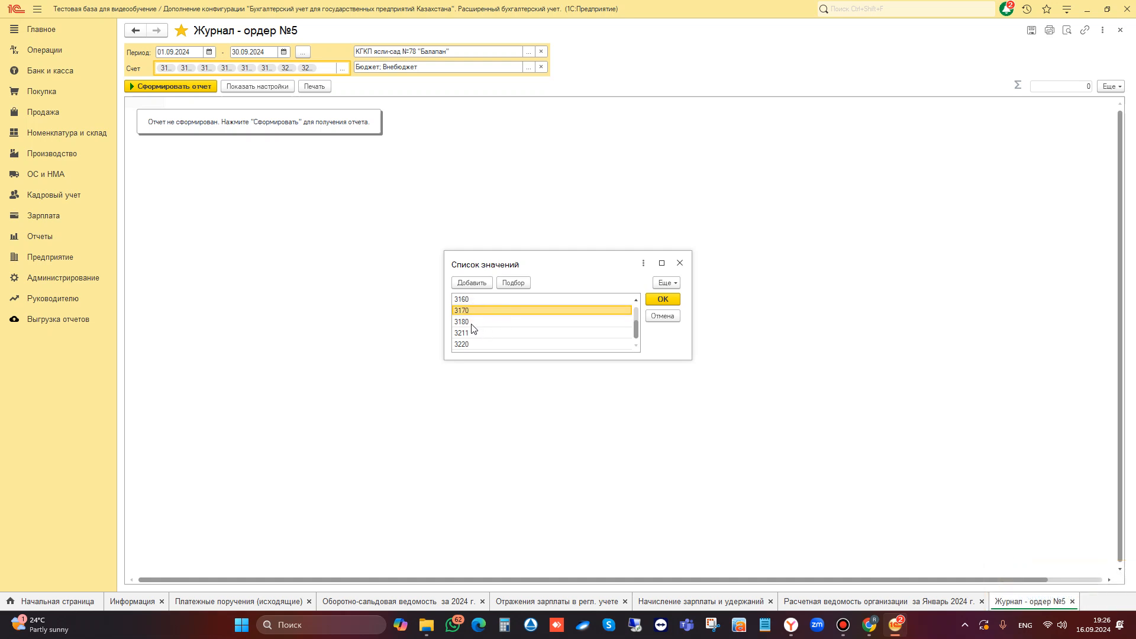
click(473, 323)
click(476, 333)
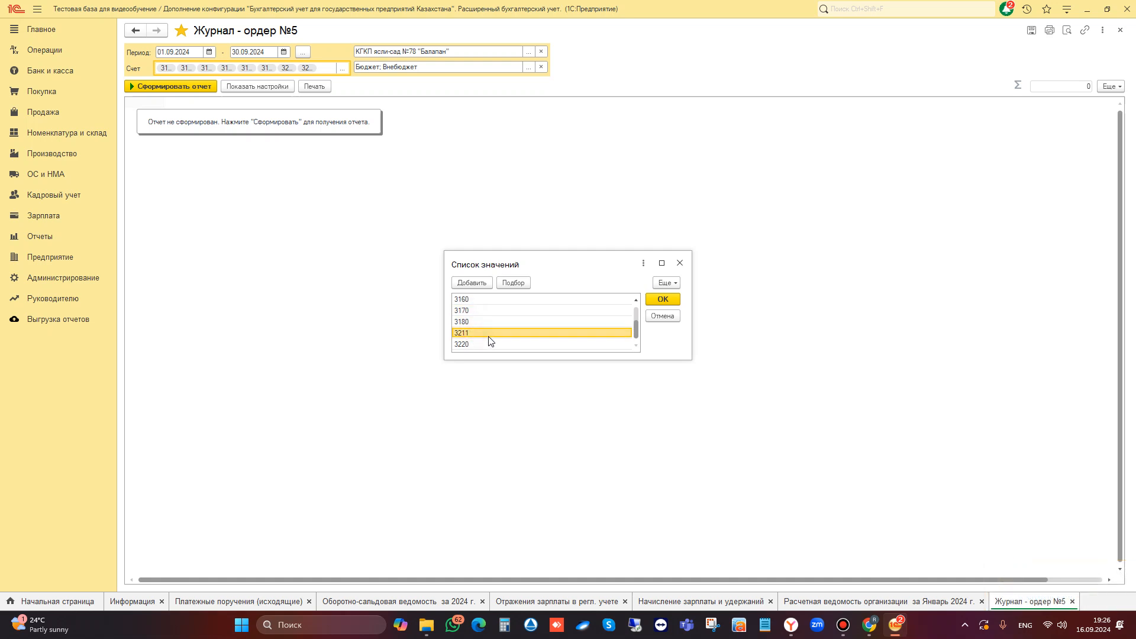
click(481, 313)
scroll(478, 313, up, 1)
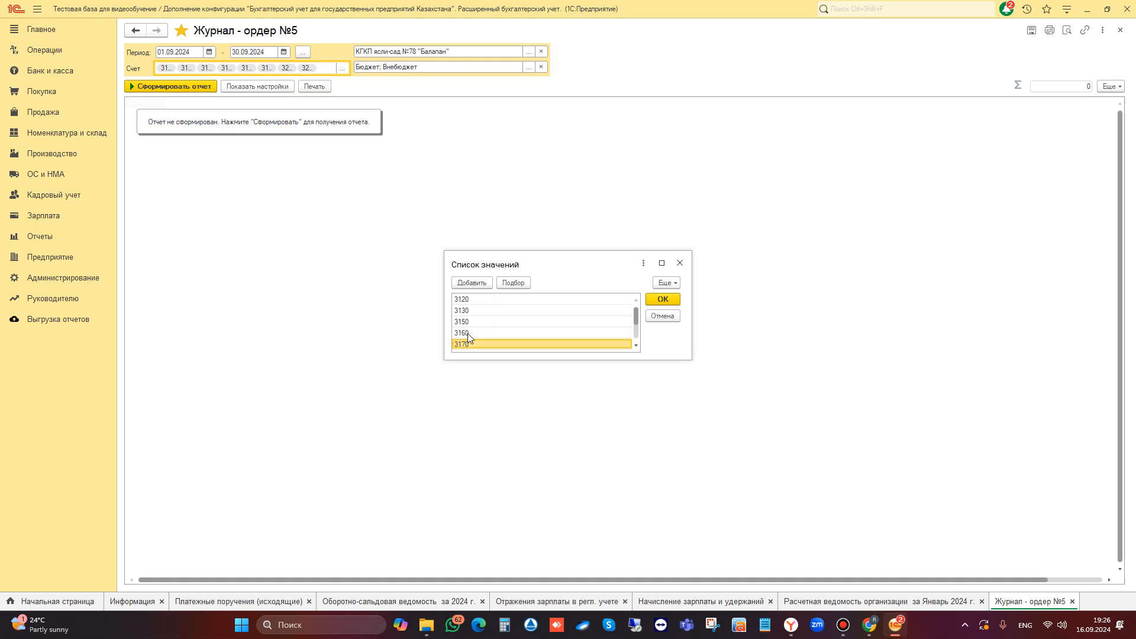
Remove accounts 3160, 3170 and 3180 from the report's account filter list
click(468, 335)
right_click(467, 335)
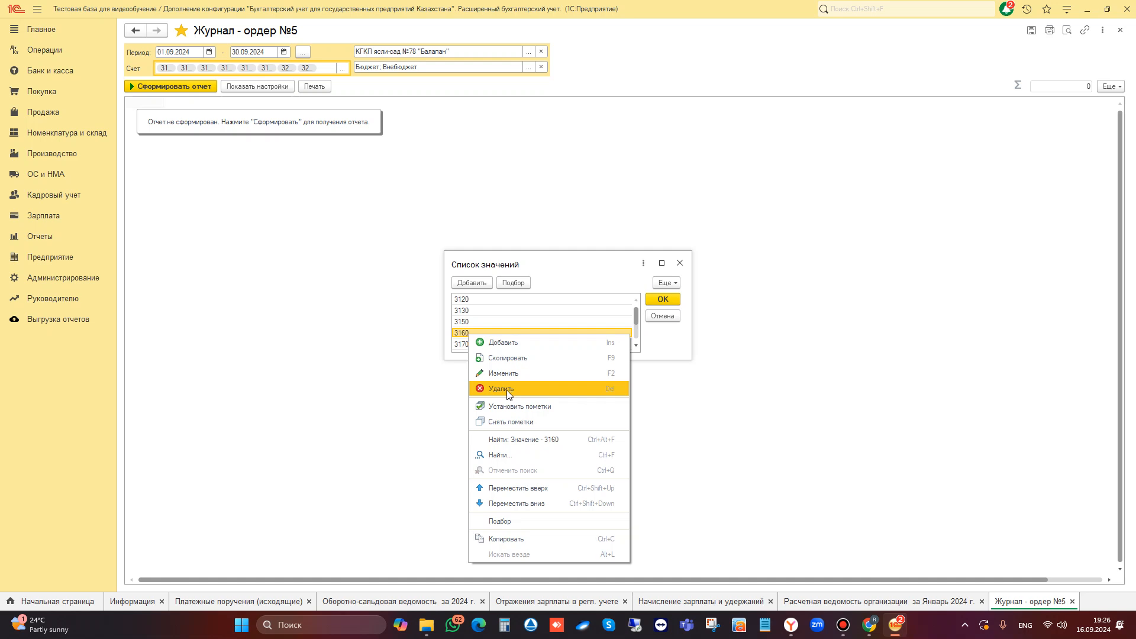
click(509, 390)
right_click(469, 334)
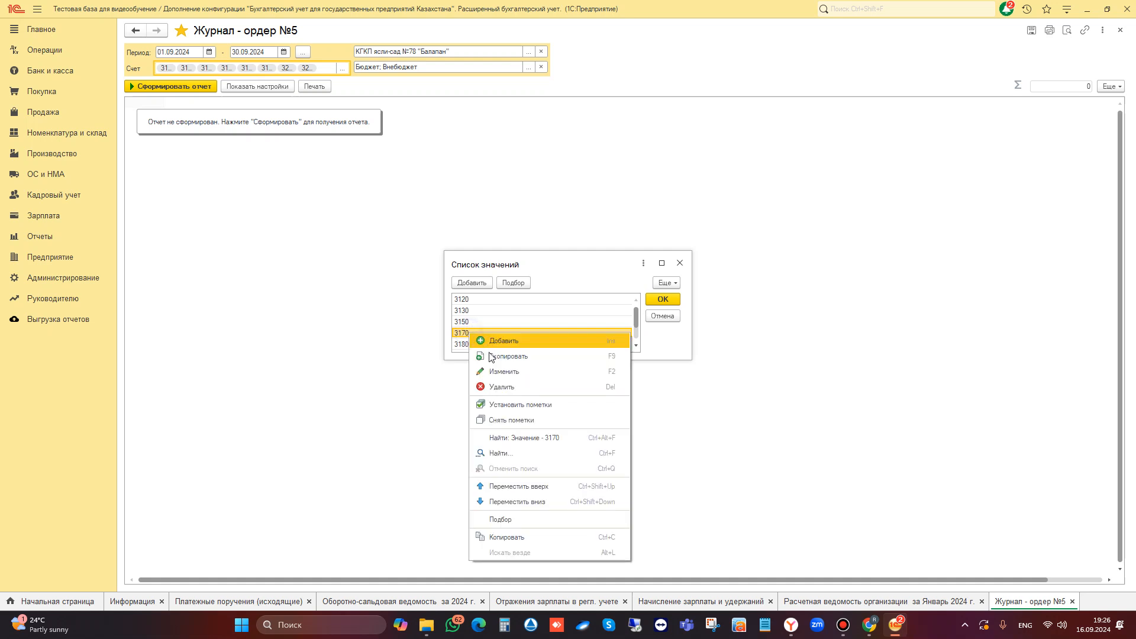
click(490, 385)
right_click(475, 335)
click(499, 385)
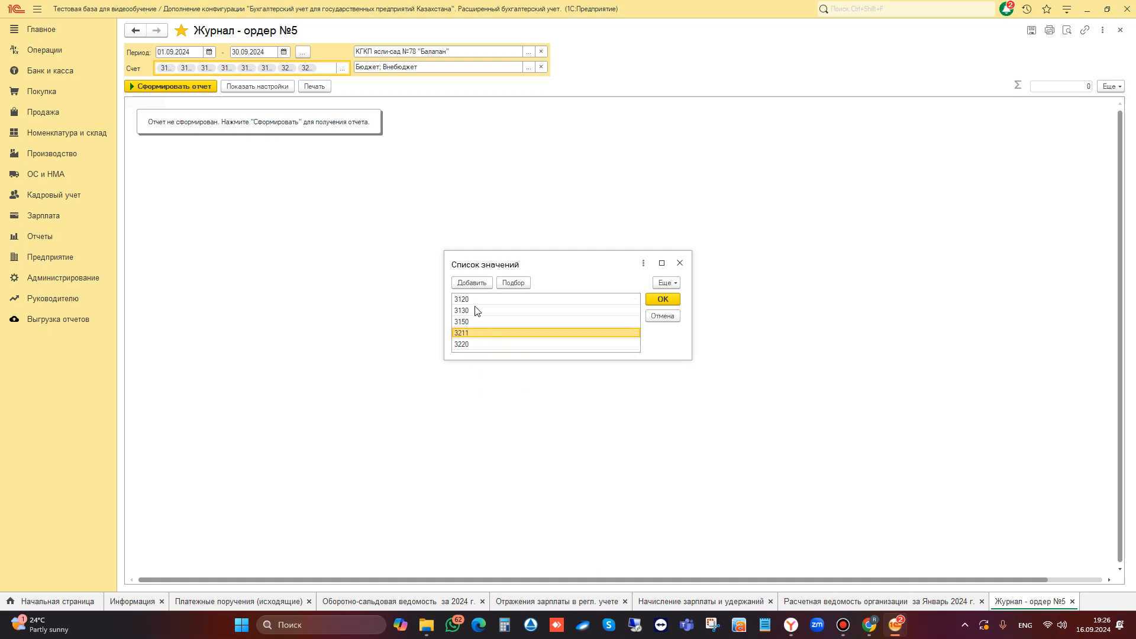
Remove account 3130 from the account filter list and check the remaining accounts
click(471, 310)
right_click(475, 310)
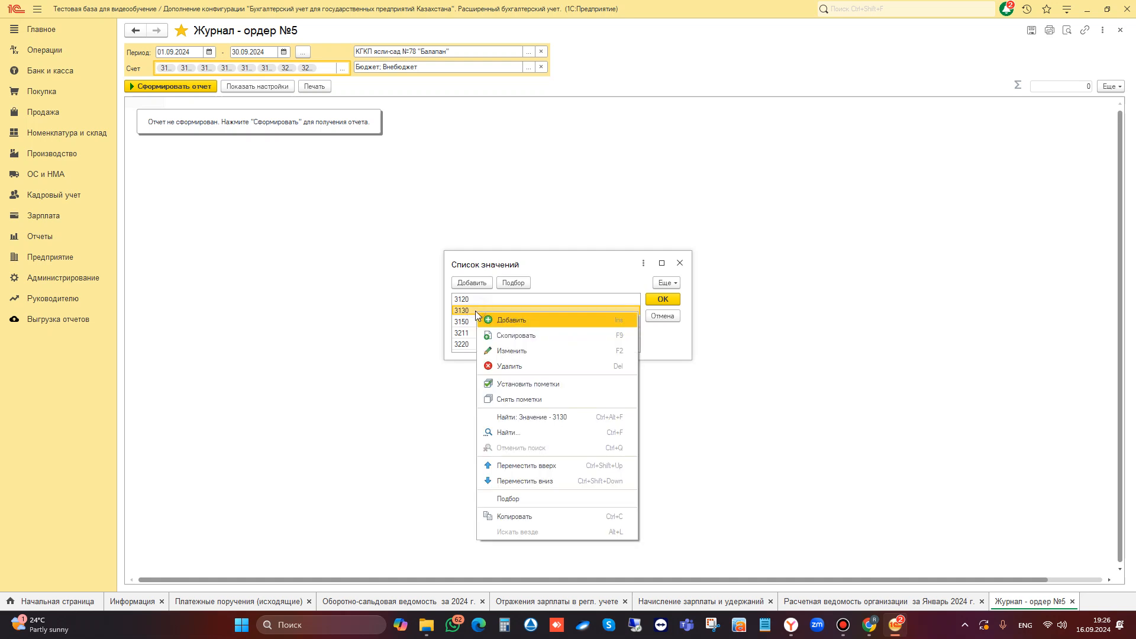
click(502, 366)
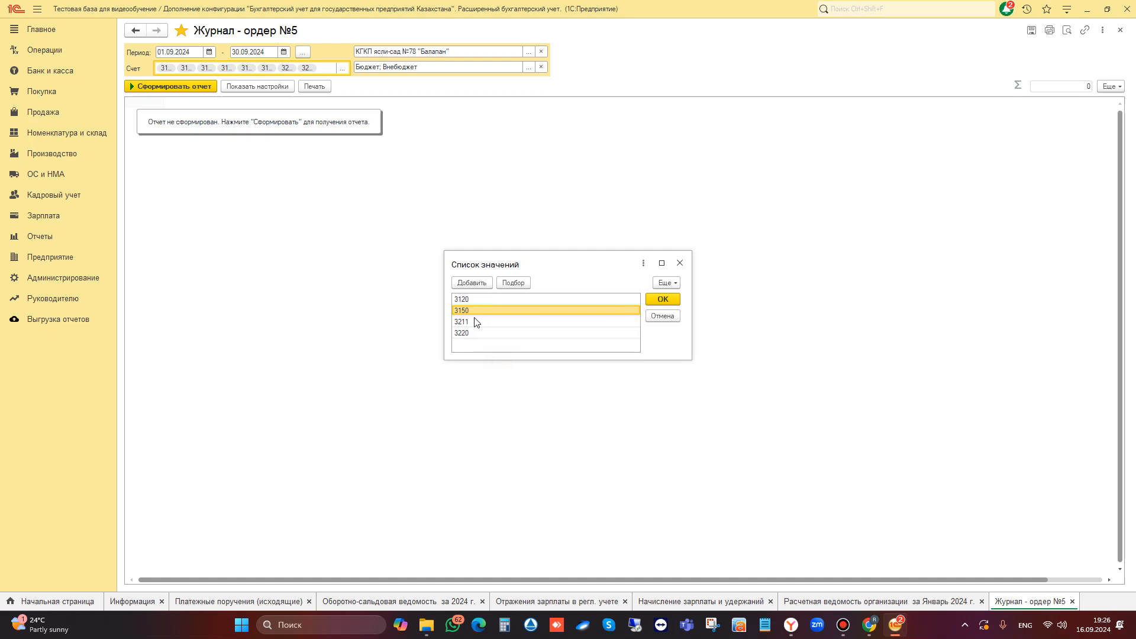
click(472, 321)
click(471, 330)
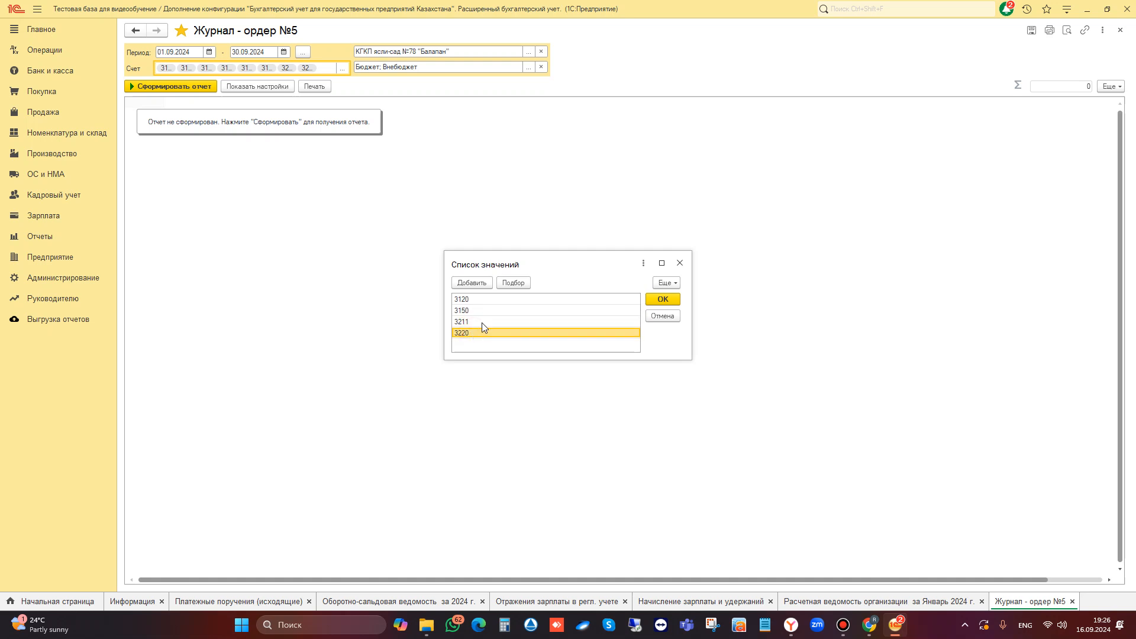
Add accounts 3212 and 3213 for social medical insurance from the chart of accounts to the filter list
click(504, 284)
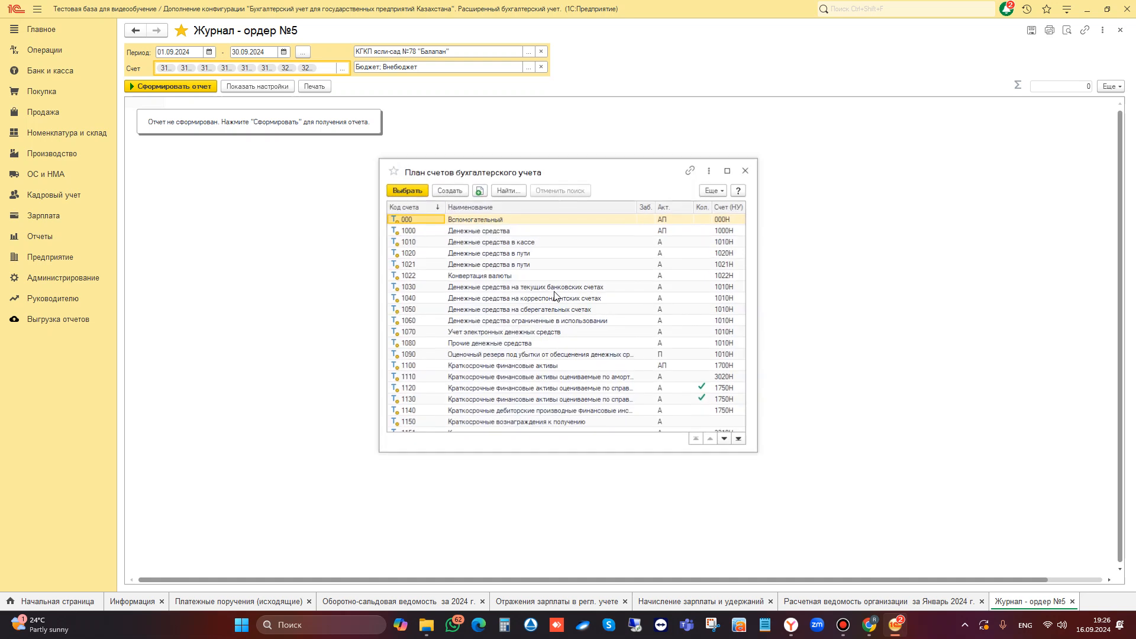
scroll(509, 308, down, 5)
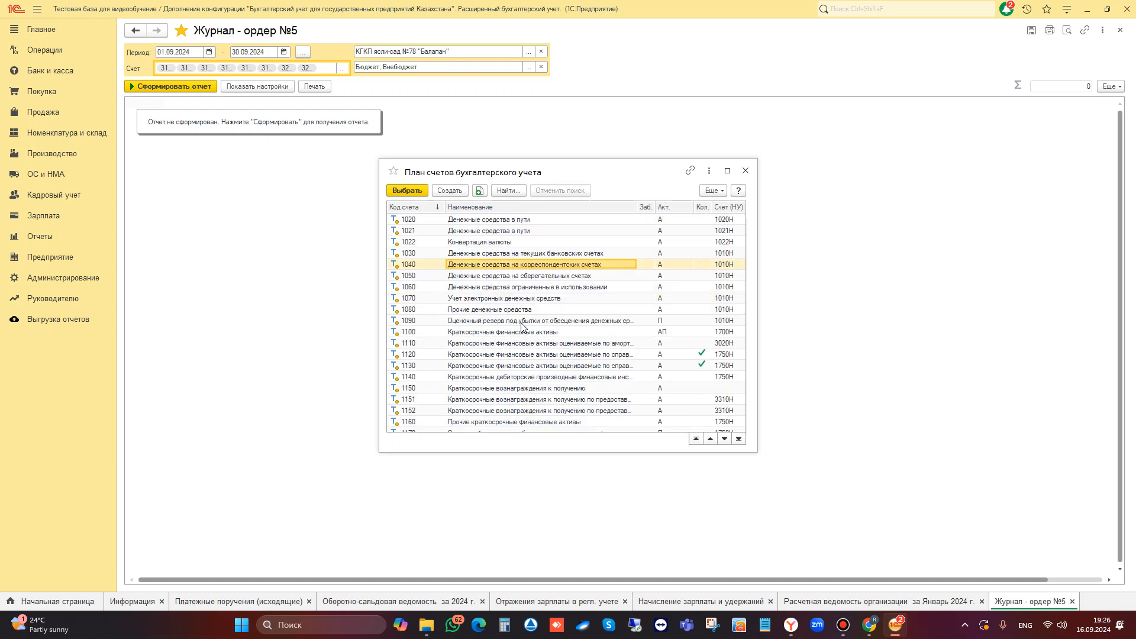
scroll(521, 326, down, 8)
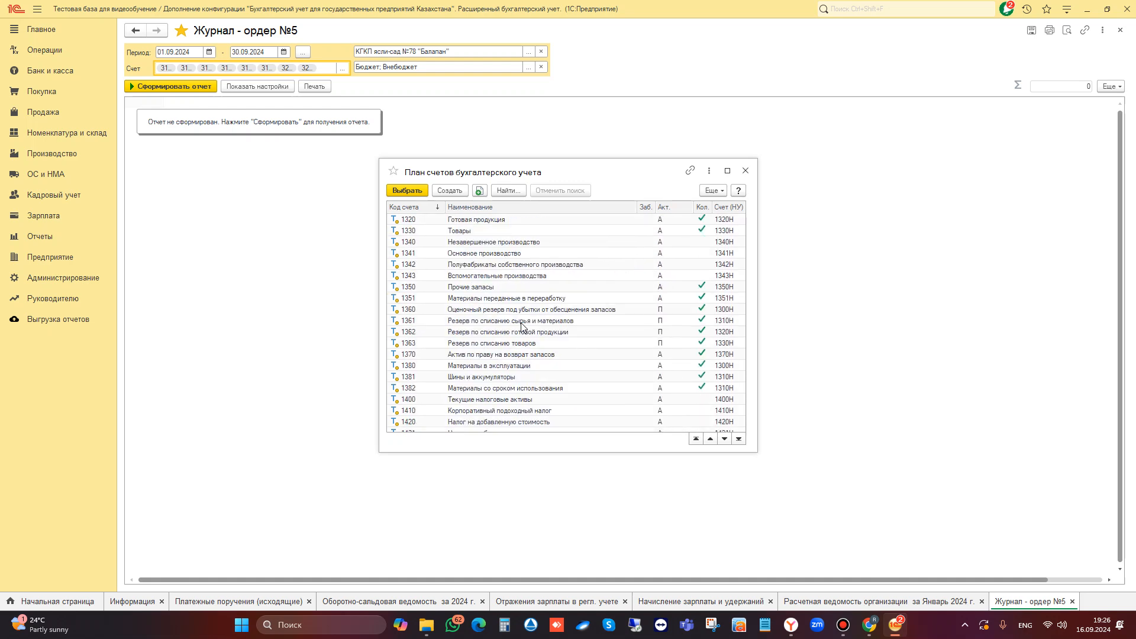
click(724, 439)
click(724, 439)
click(725, 439)
click(724, 440)
click(724, 439)
click(724, 439)
click(724, 440)
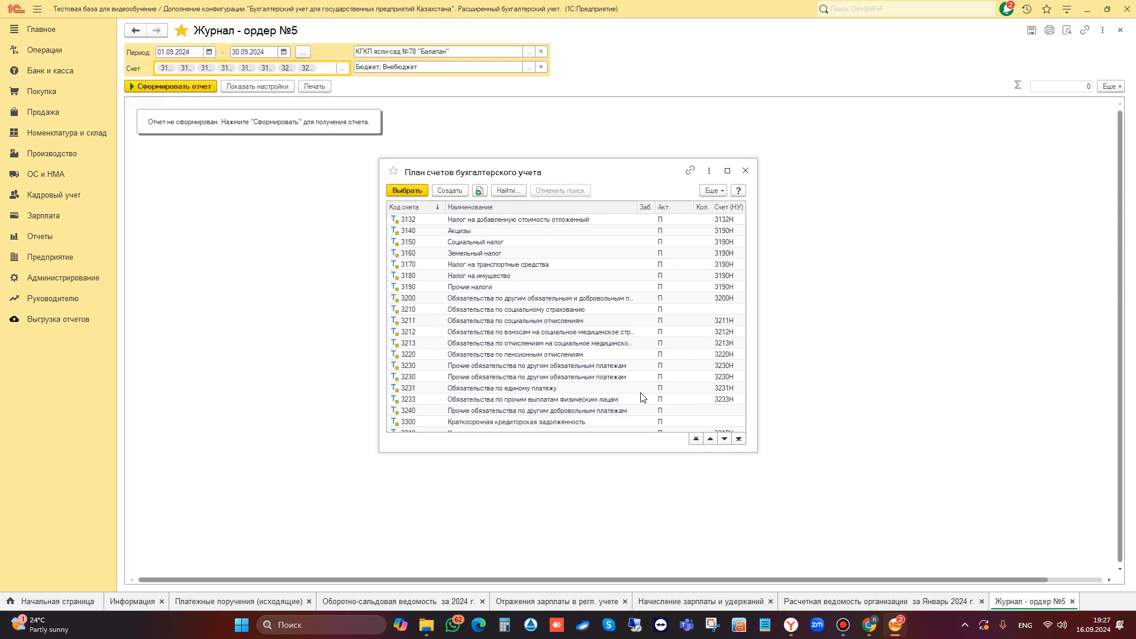
click(479, 343)
click(475, 334)
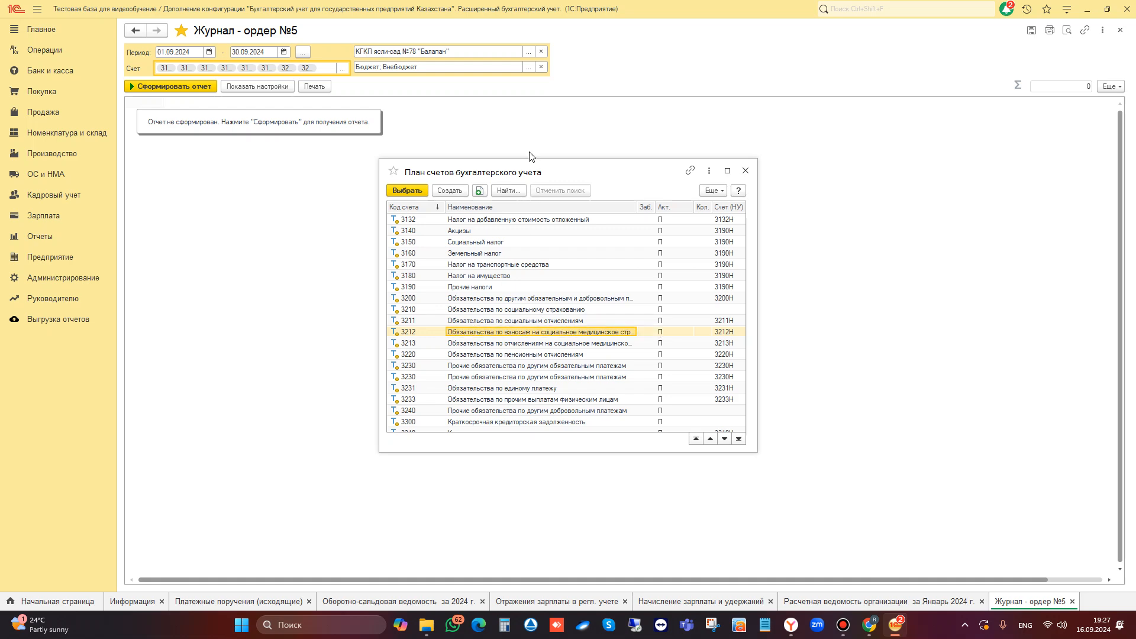
drag(537, 170, 861, 183)
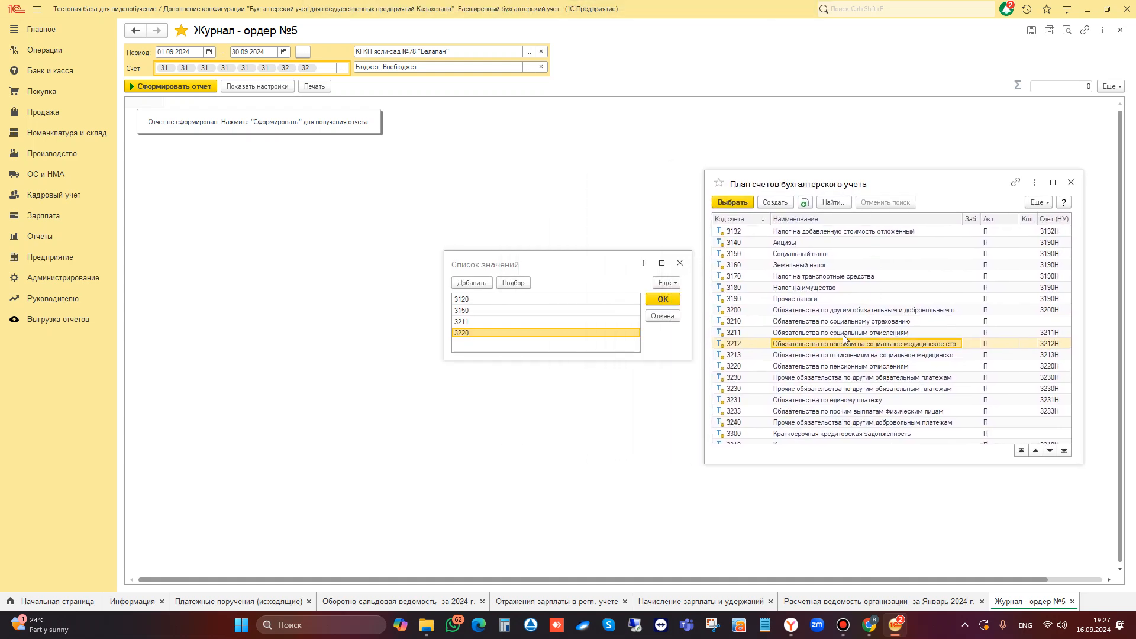
double_click(796, 345)
double_click(787, 355)
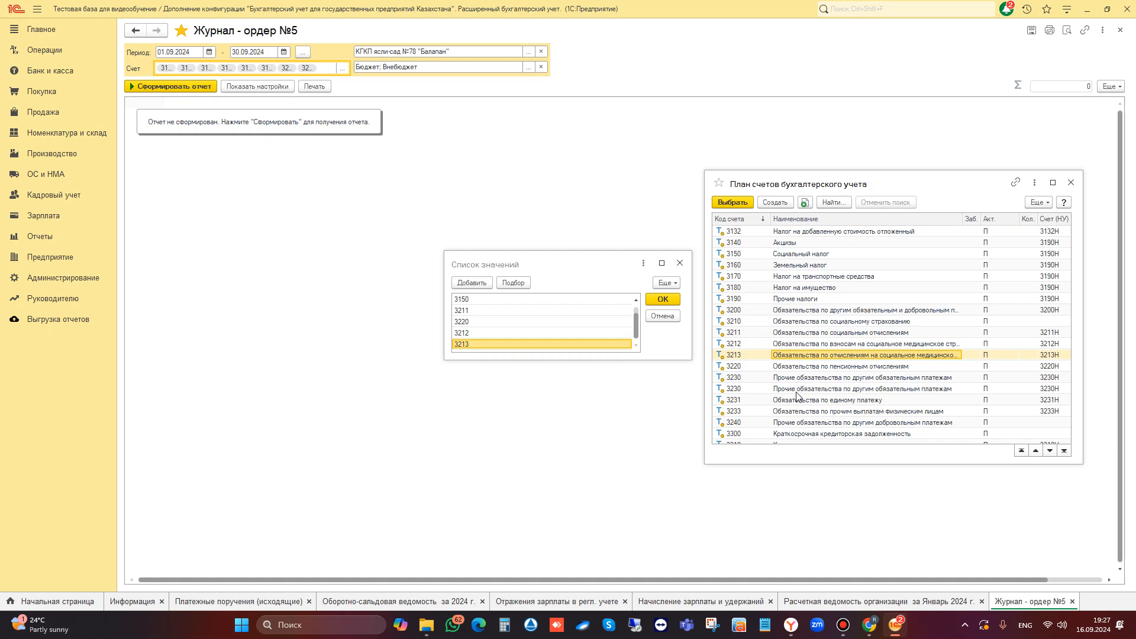
Add accounts 3240 and 3350 to the filter list, close the chart of accounts and confirm the account selection
double_click(801, 422)
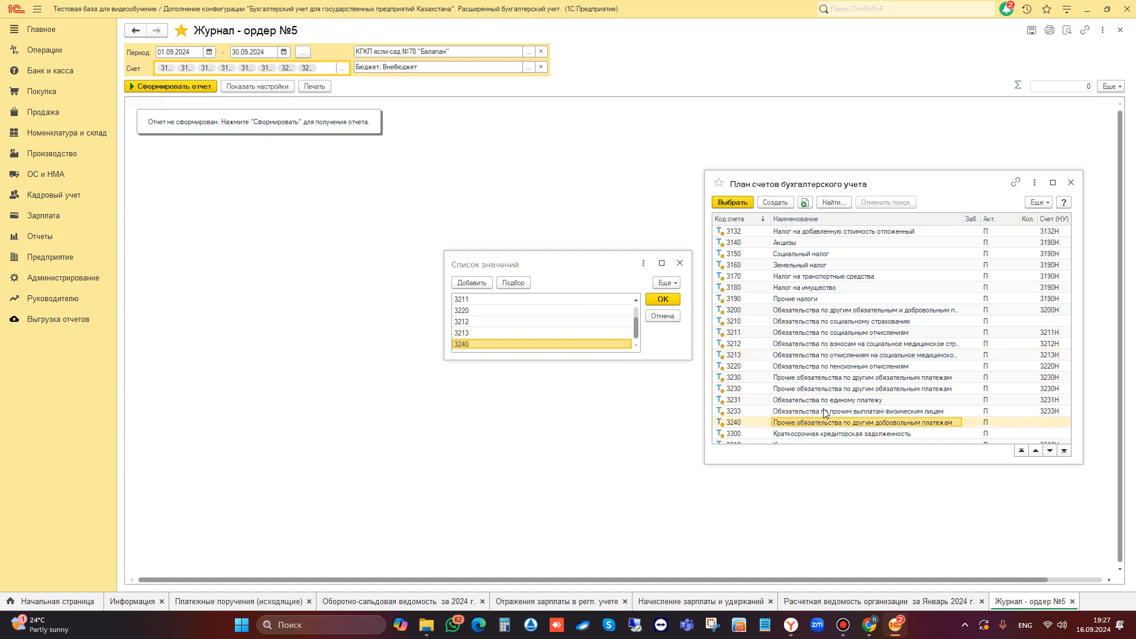
scroll(825, 413, down, 1)
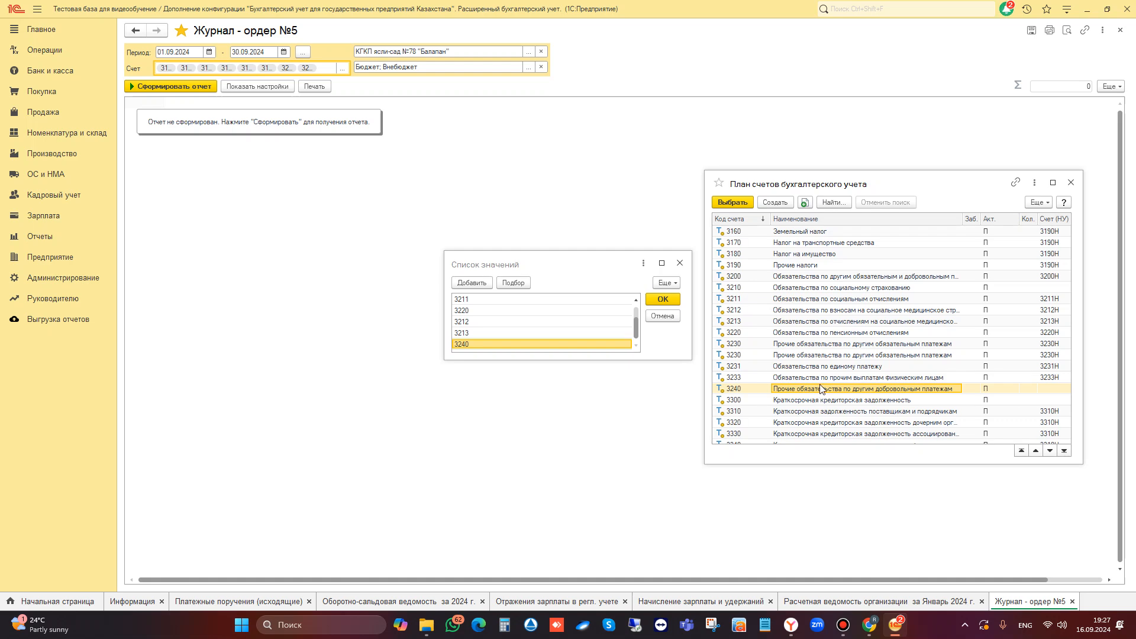
scroll(821, 389, down, 2)
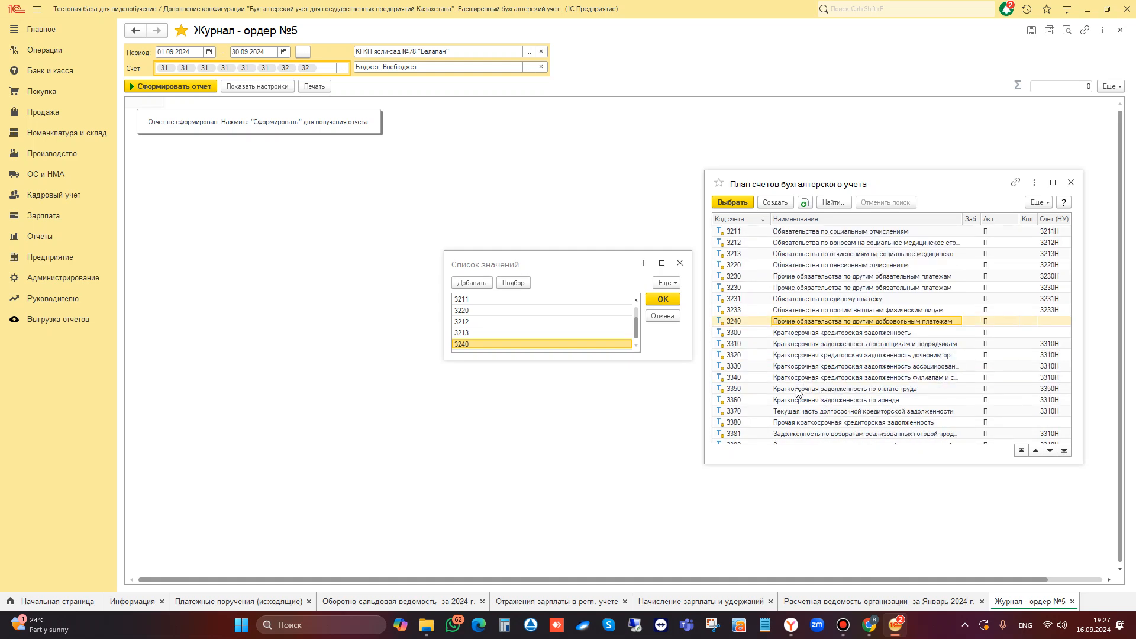
double_click(798, 392)
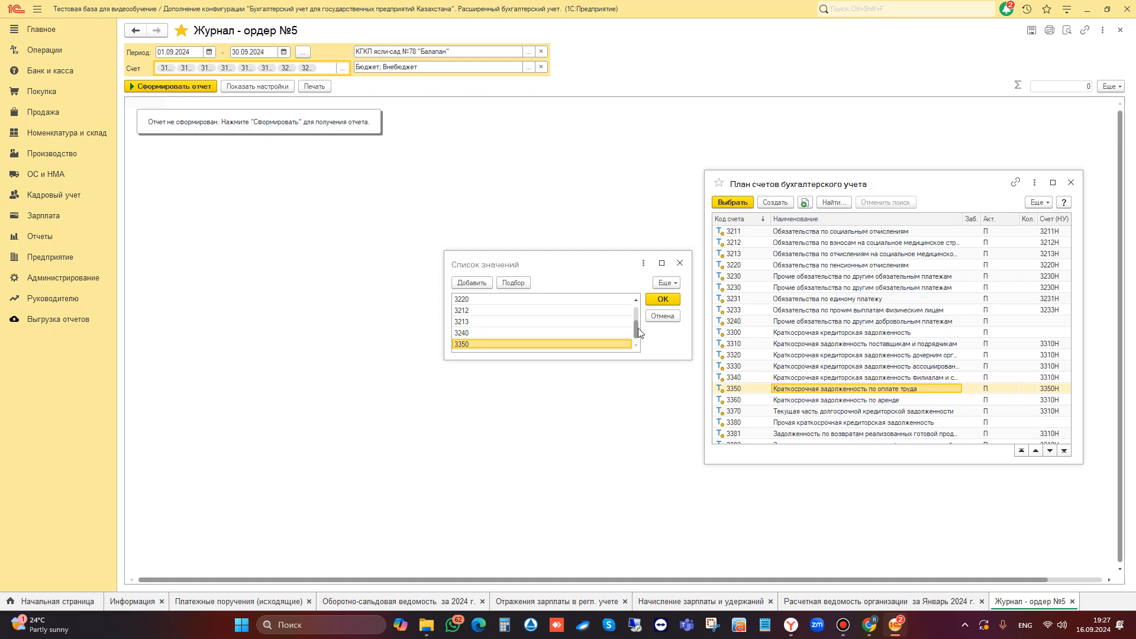
click(1071, 182)
mouse_move(636, 329)
mouse_down()
mouse_move(633, 306)
mouse_move(634, 342)
mouse_up()
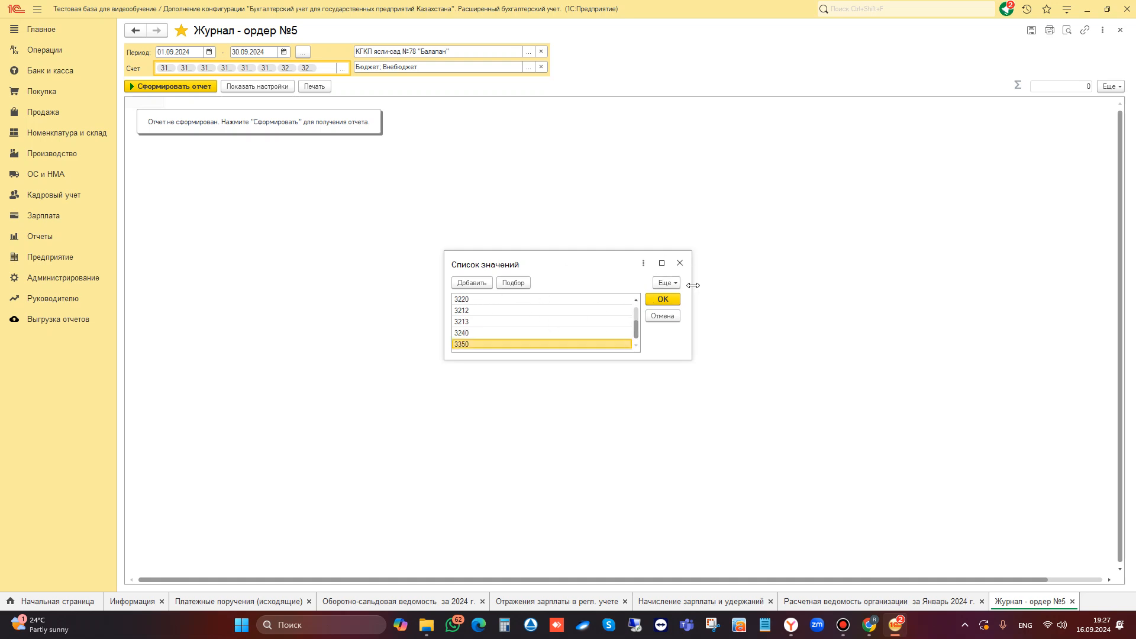
click(661, 299)
Set the report period to January 2024 and generate Журнал - ордер №5
click(169, 86)
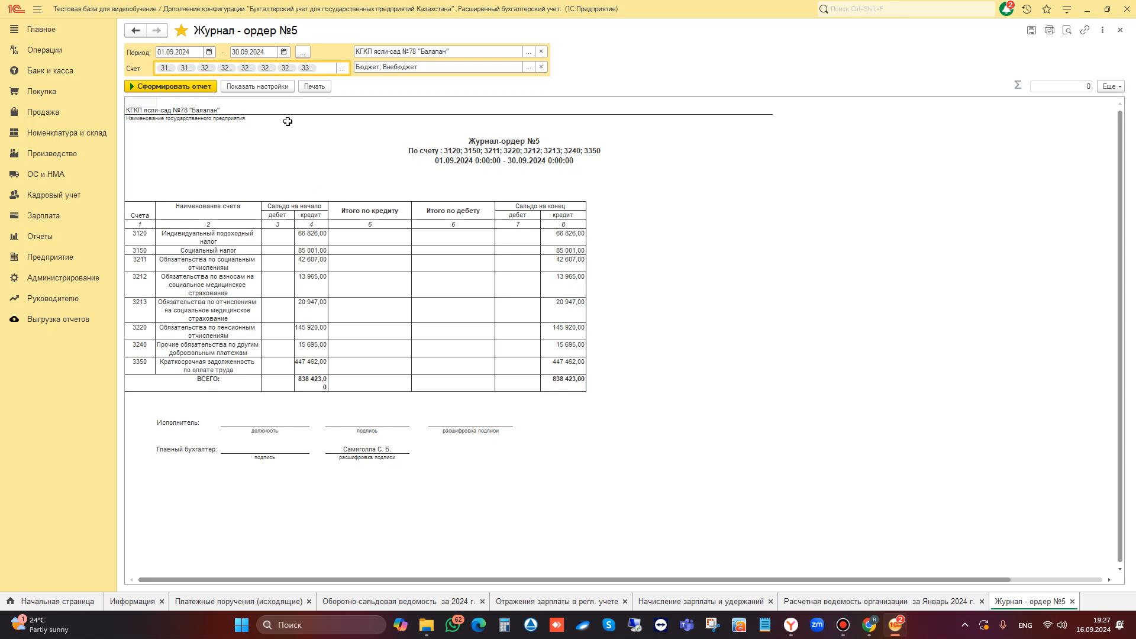
click(303, 51)
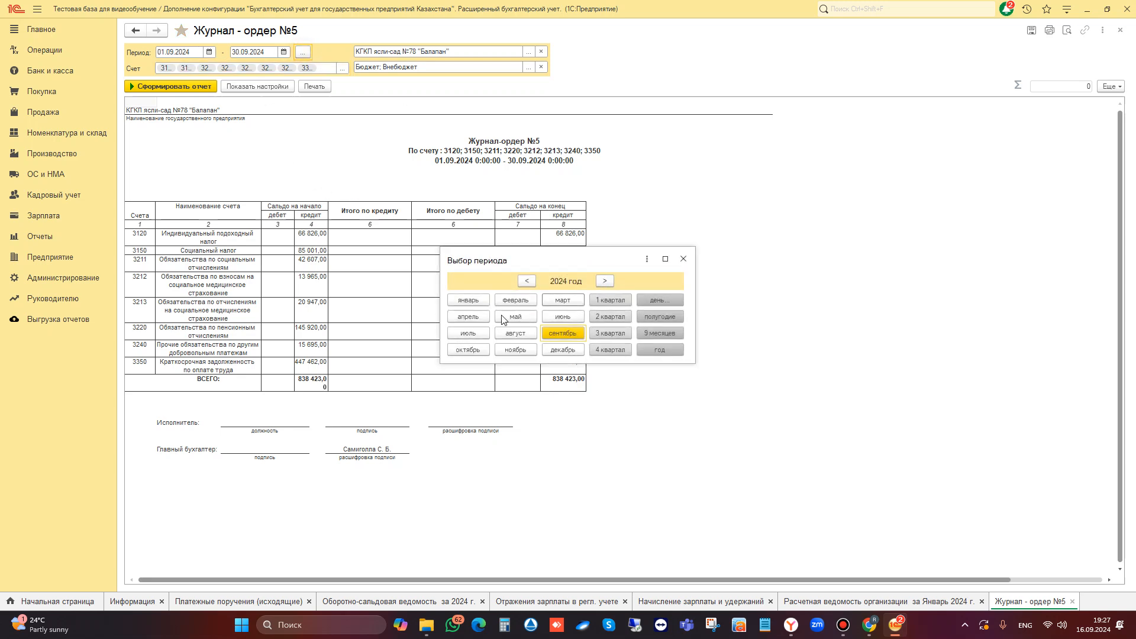
click(468, 301)
click(157, 86)
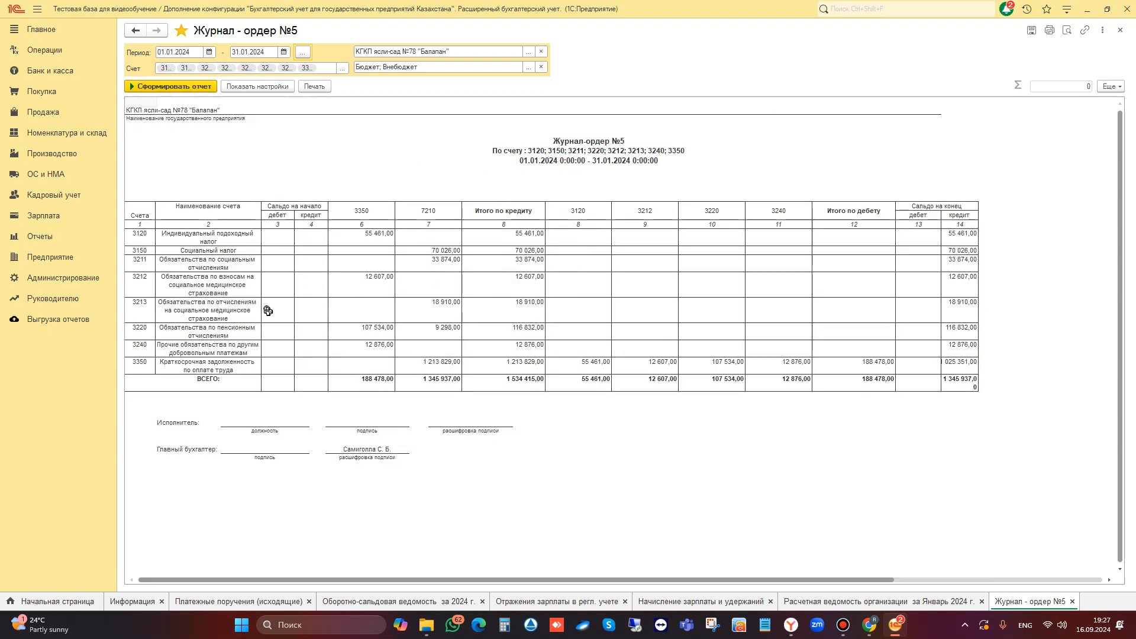
Examine the January order journal's account 3350 column, credit totals, debit turnover columns and closing balances
drag(379, 232, 386, 364)
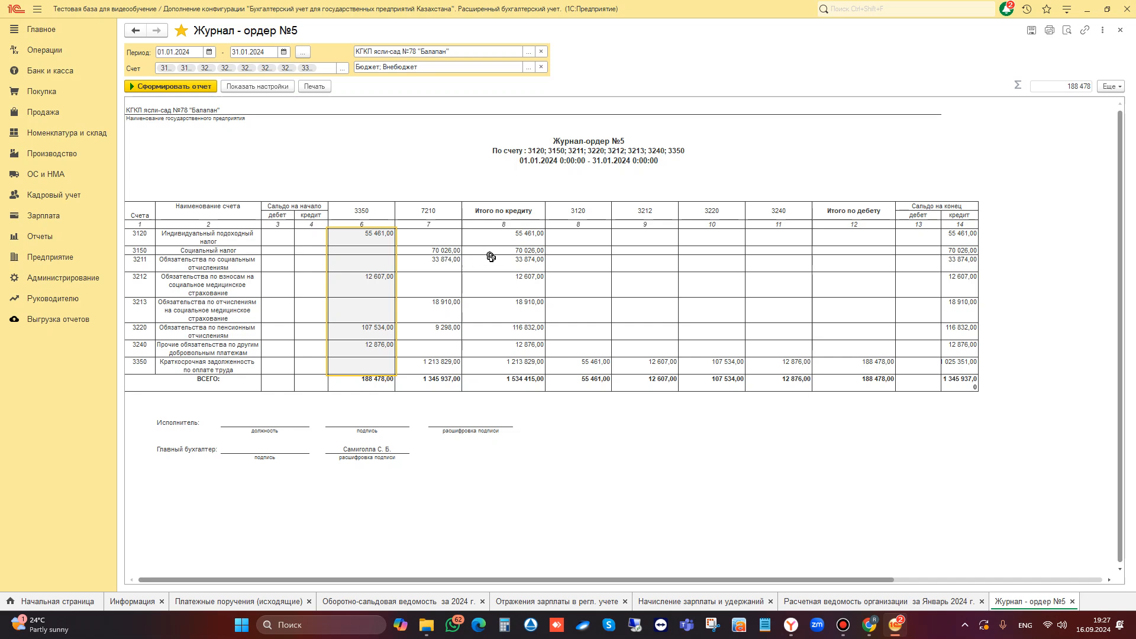
drag(510, 233, 503, 378)
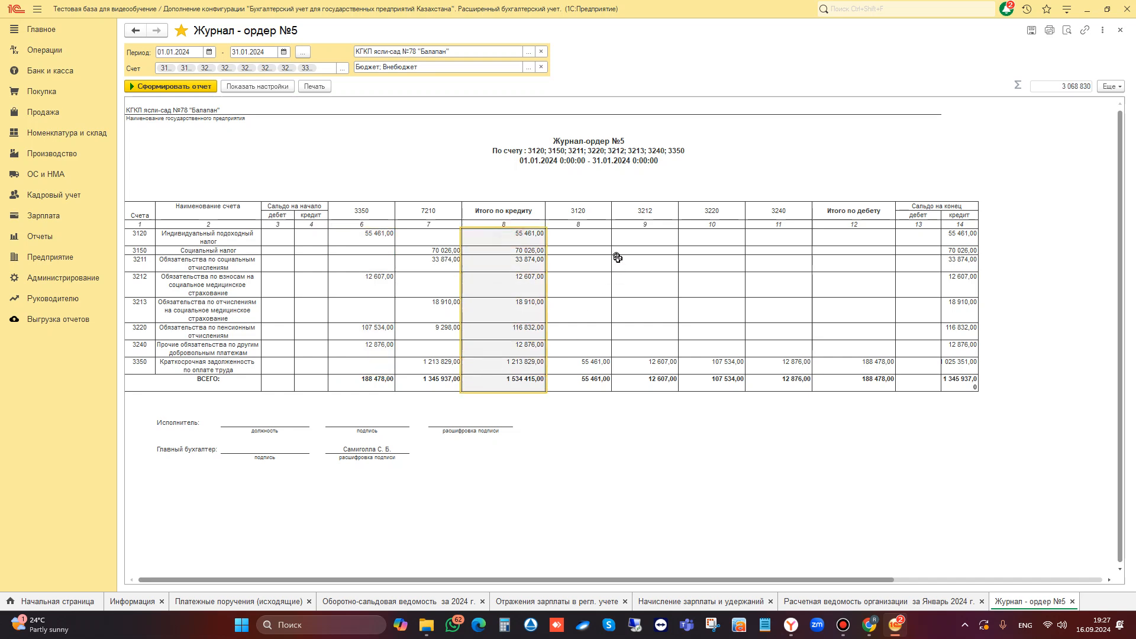
drag(580, 204, 945, 387)
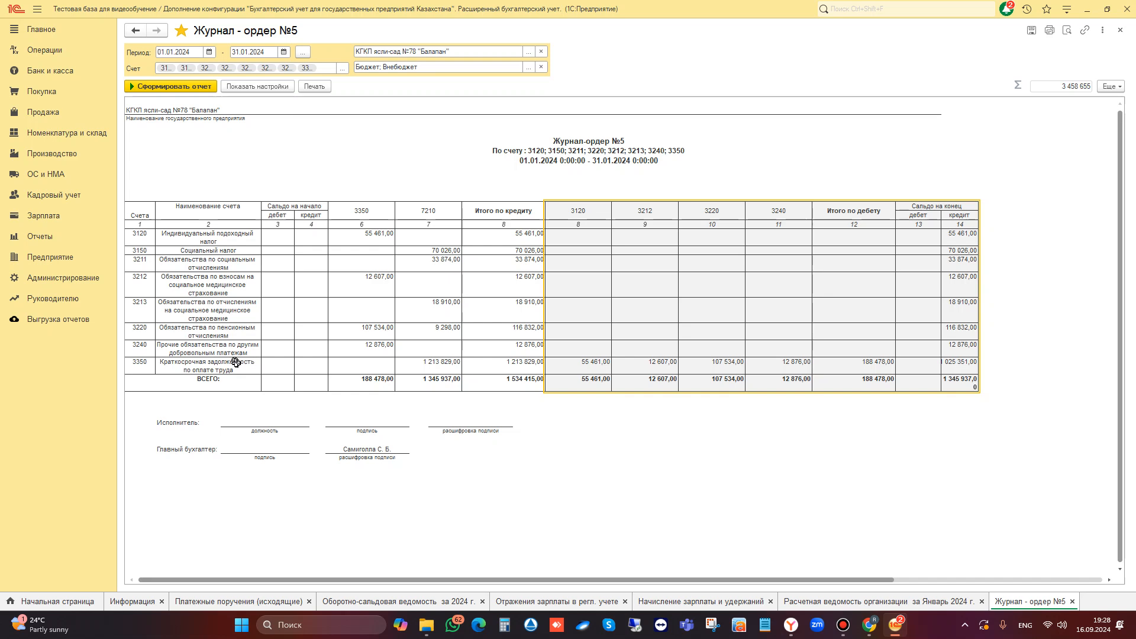
Examine the January order journal rows for accounts 3220, 3212 and 3213 against the 3350 and 7210 columns
drag(148, 334, 972, 329)
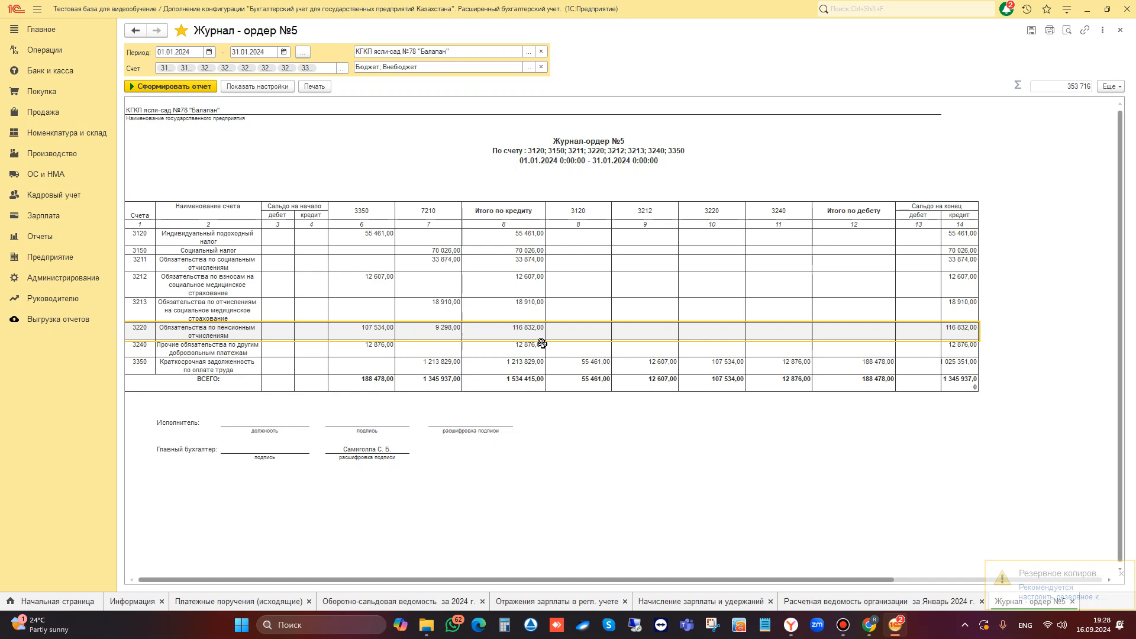
click(460, 329)
drag(430, 209, 442, 331)
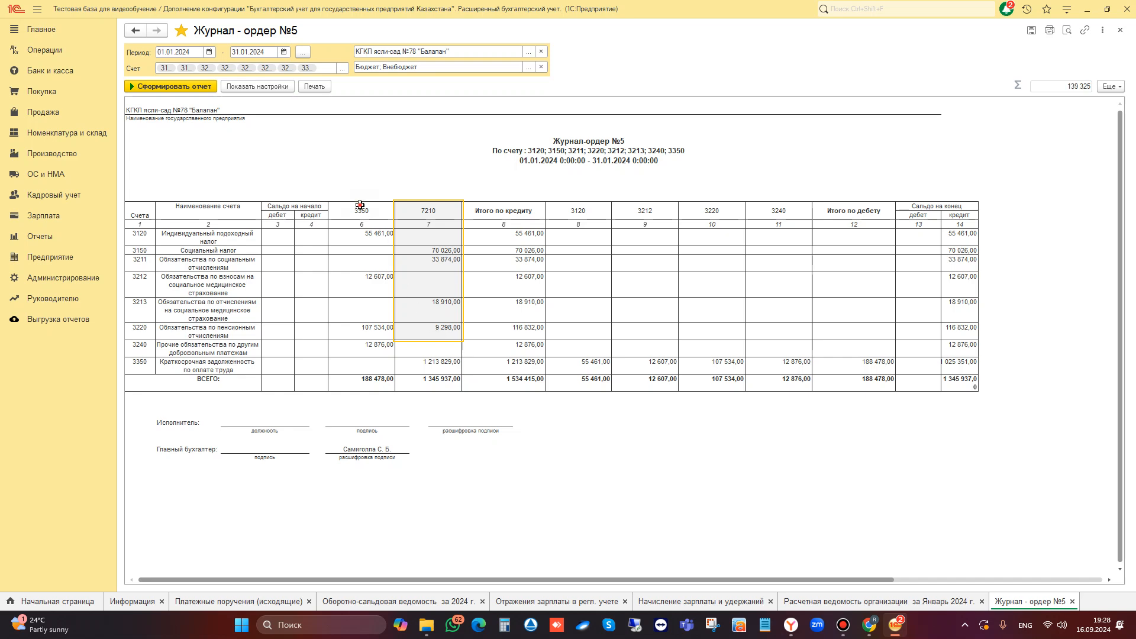
drag(359, 205, 368, 326)
drag(139, 336, 537, 330)
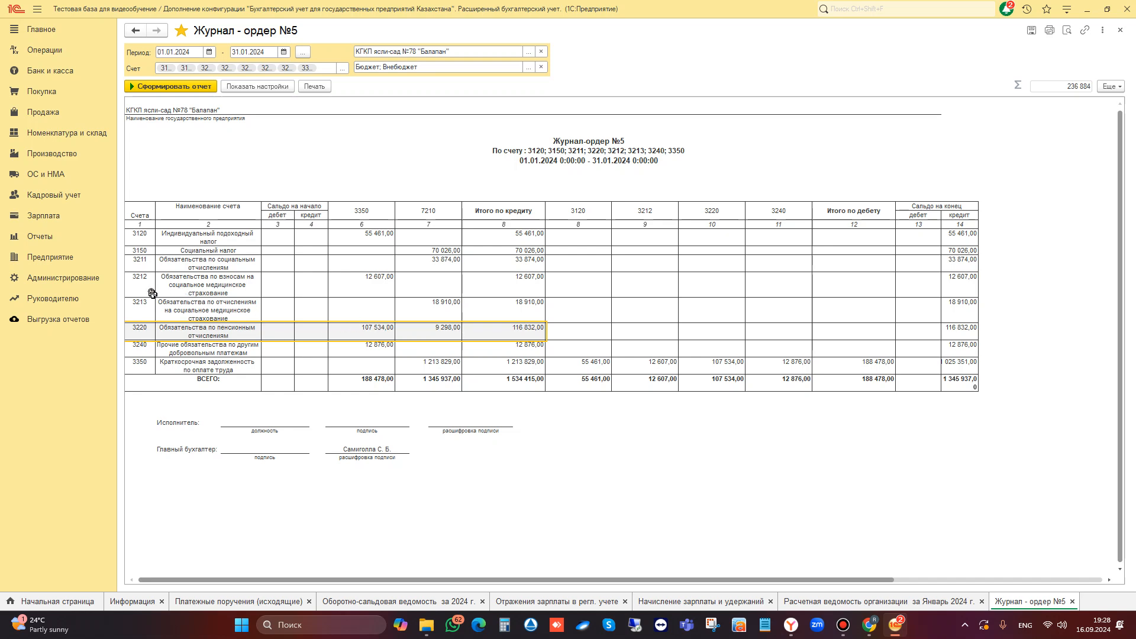
drag(140, 287, 344, 303)
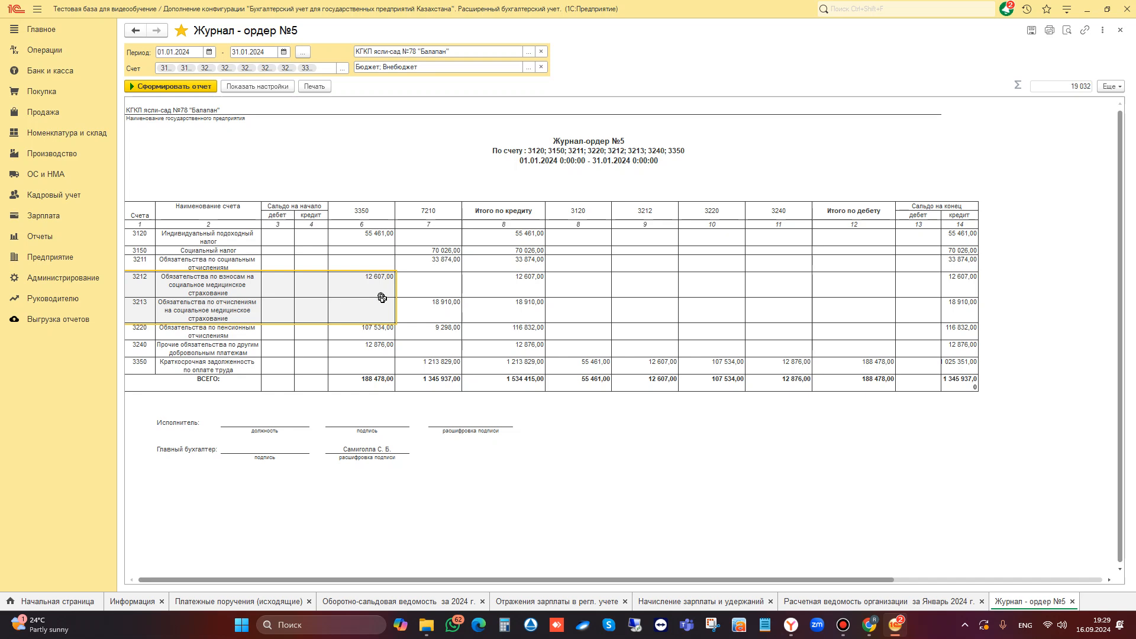
click(438, 312)
drag(463, 310, 493, 306)
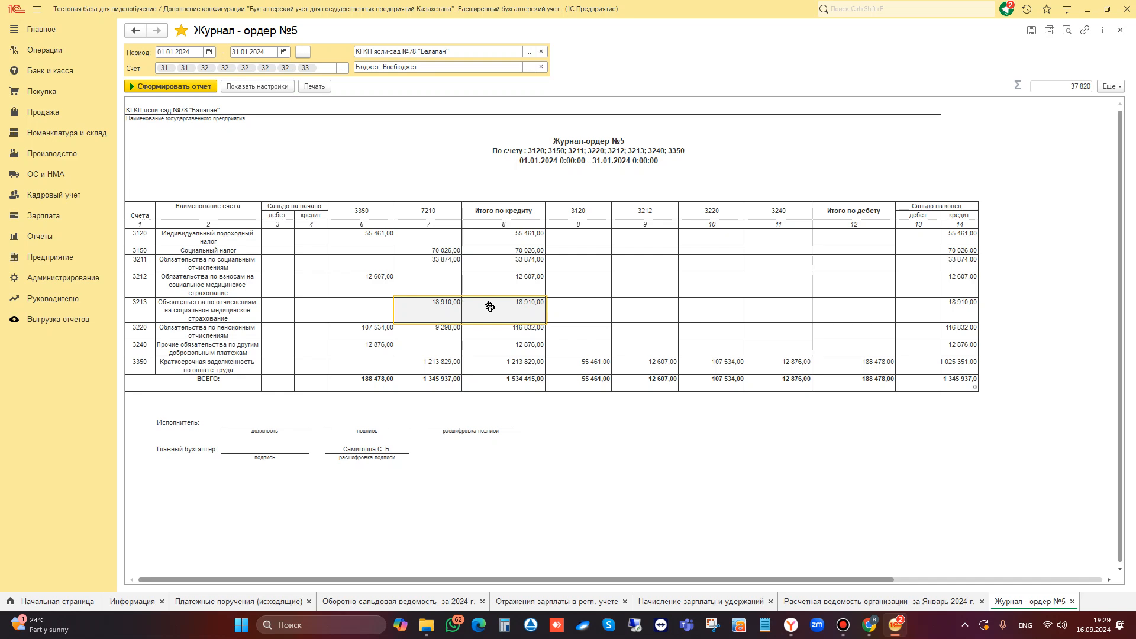
drag(373, 279, 535, 272)
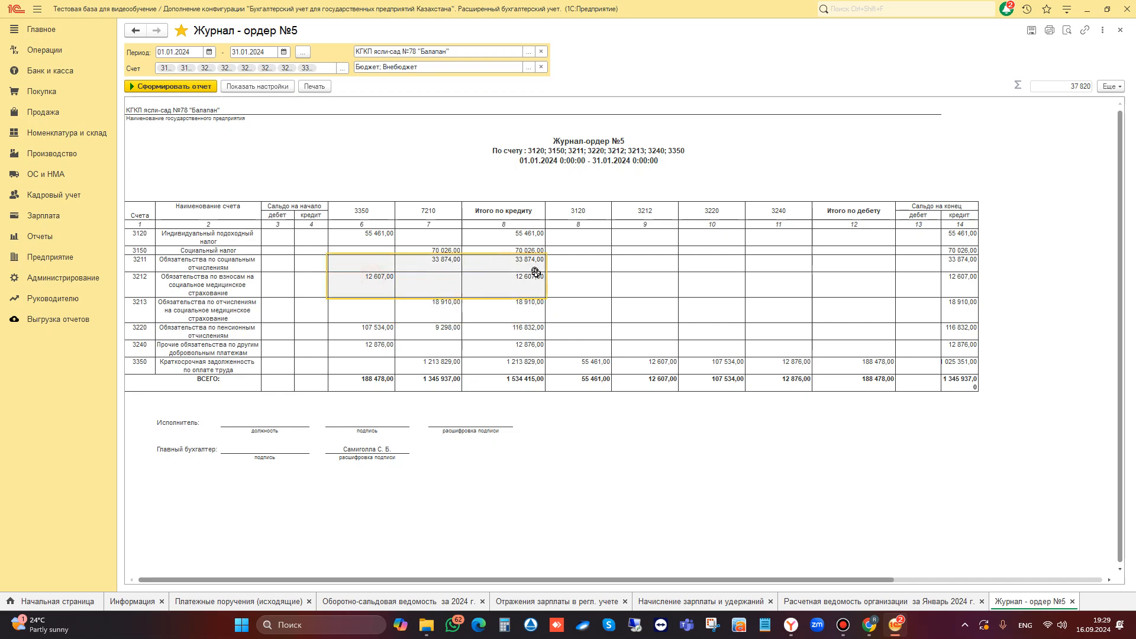
drag(429, 315, 500, 312)
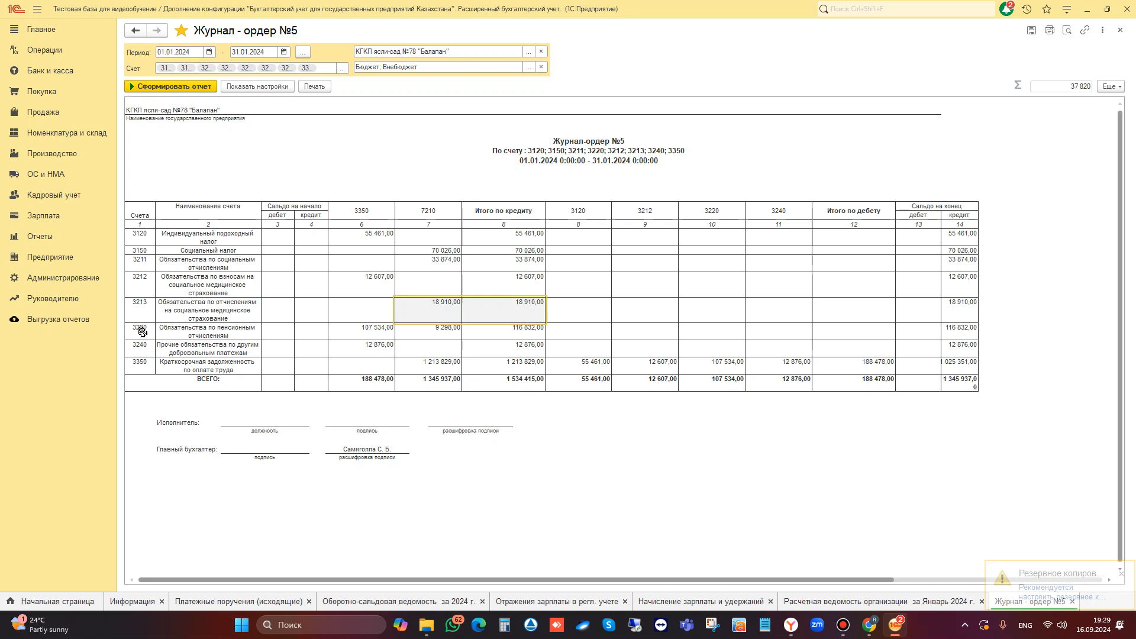
Add План счетов бухгалтерского учета to the favourites and open it
click(73, 261)
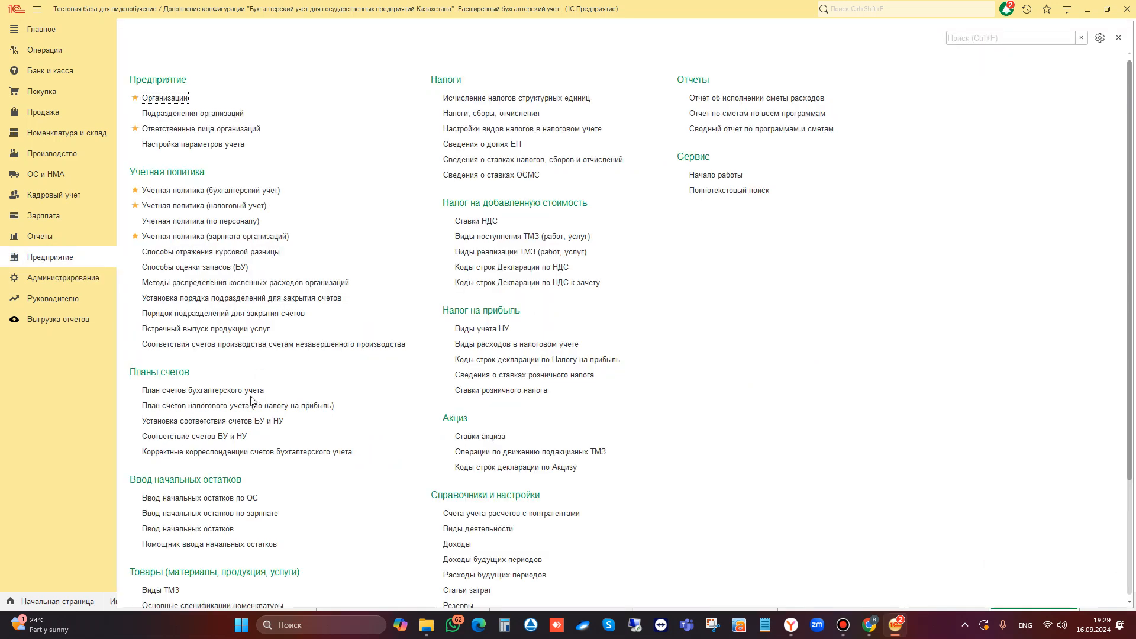
click(135, 391)
click(172, 390)
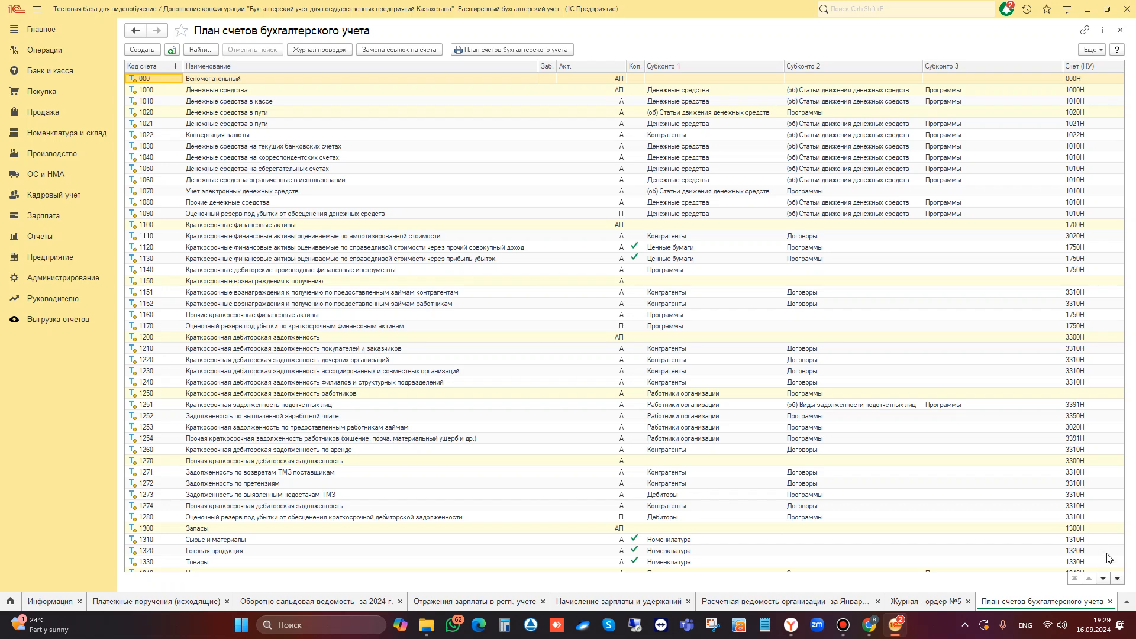
Create a new account as a copy of 3220 Обязательства по пенсионным отчислениям and set its code to 3221
click(1105, 578)
click(1104, 578)
click(1104, 578)
click(1105, 578)
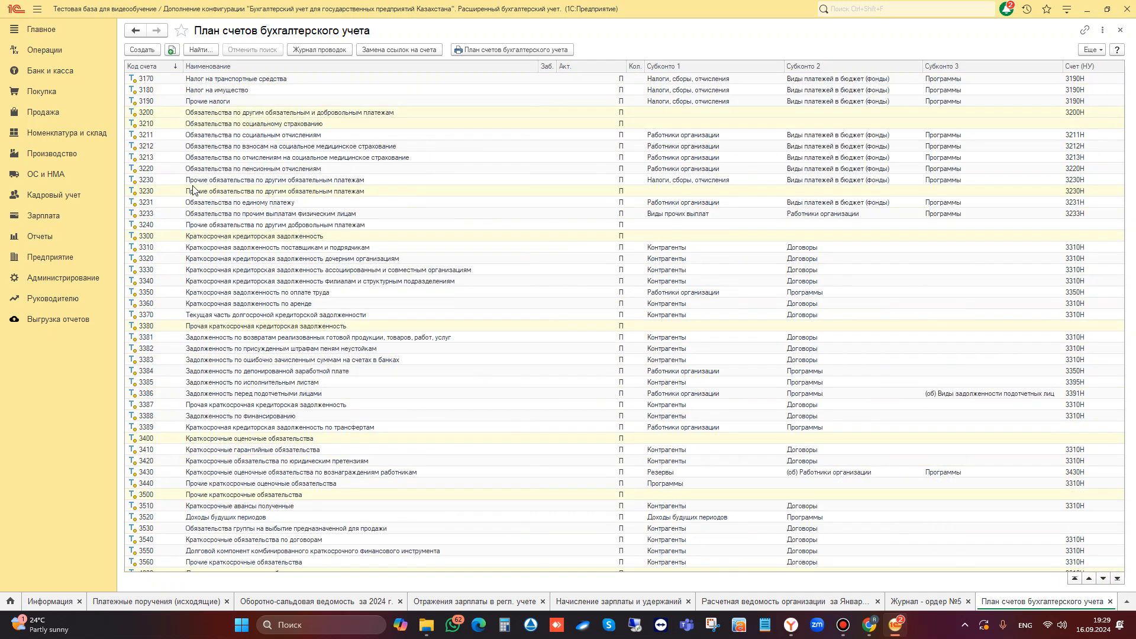
click(199, 157)
click(231, 168)
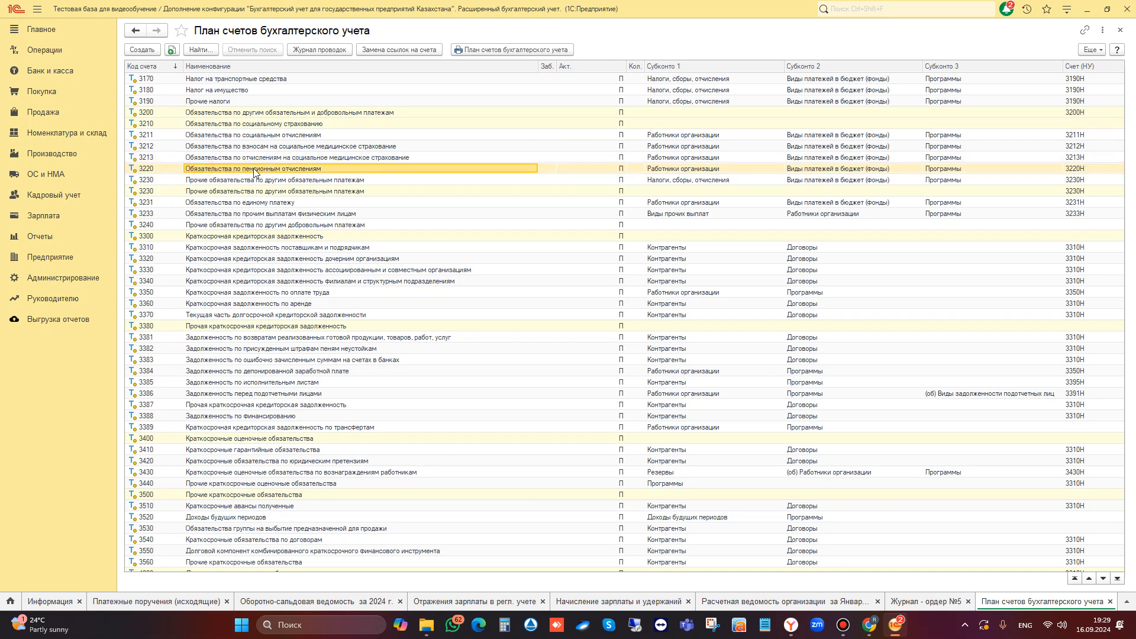
right_click(255, 171)
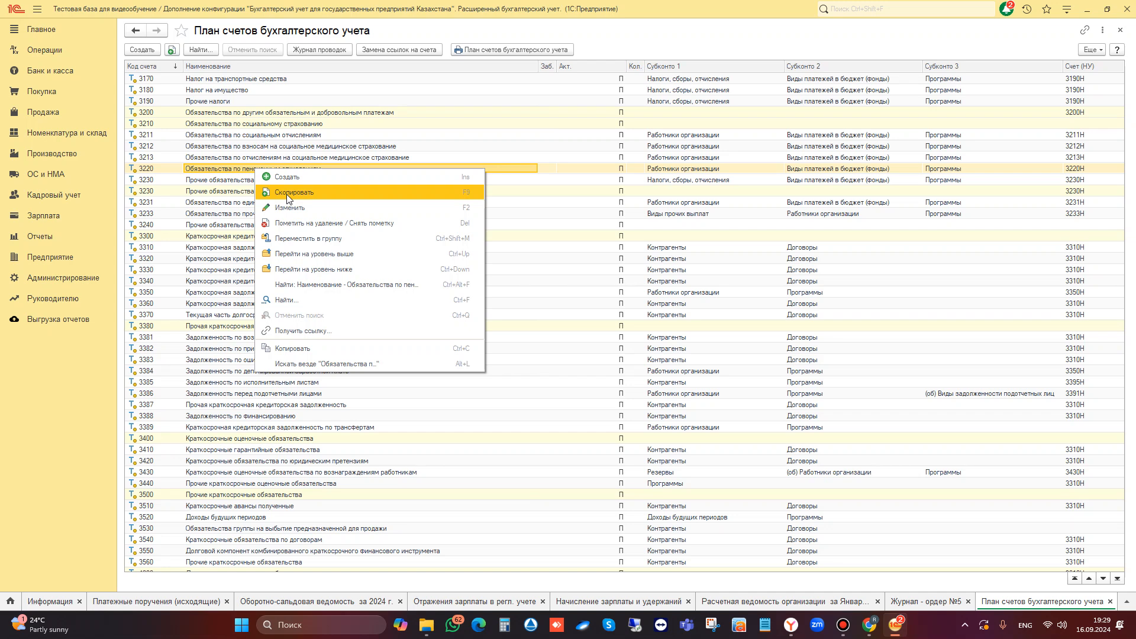
click(286, 193)
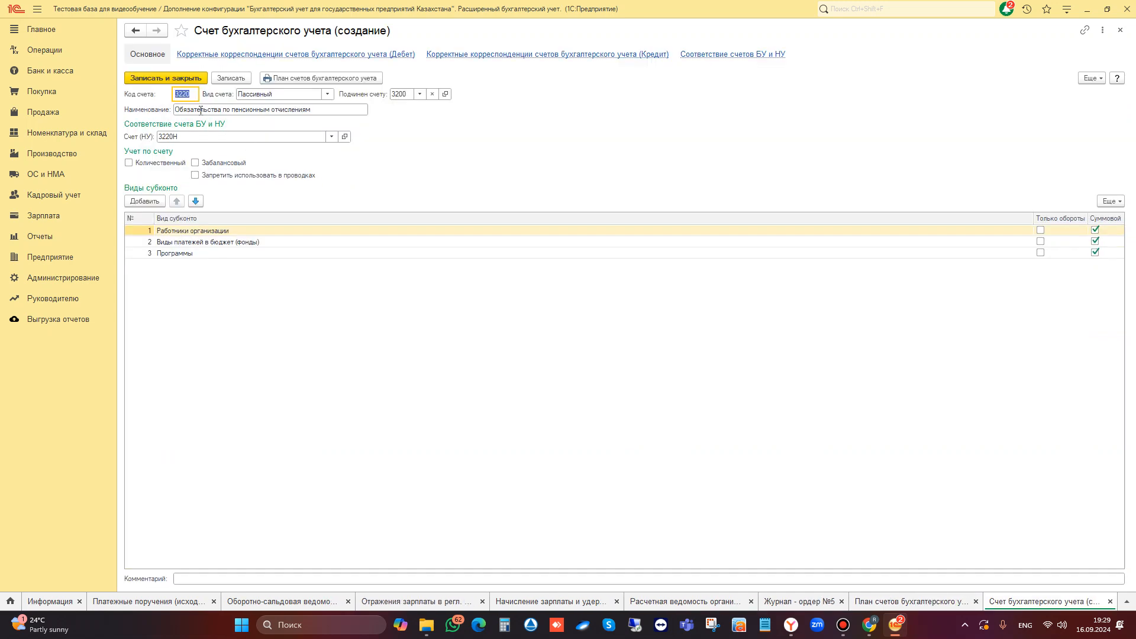
click(190, 94)
text(1)
Shorten the new account's name to the stem "Обязательства пенсионны", removing "по" and the word "отчислениям"
click(252, 111)
click(323, 108)
drag(310, 110, 215, 128)
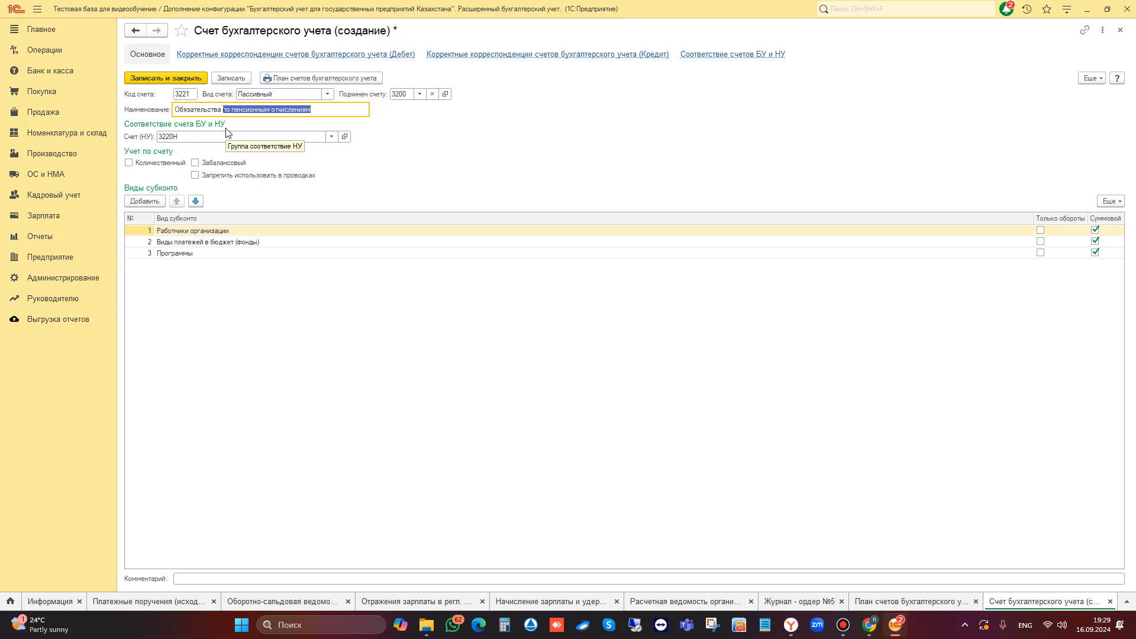
click(234, 110)
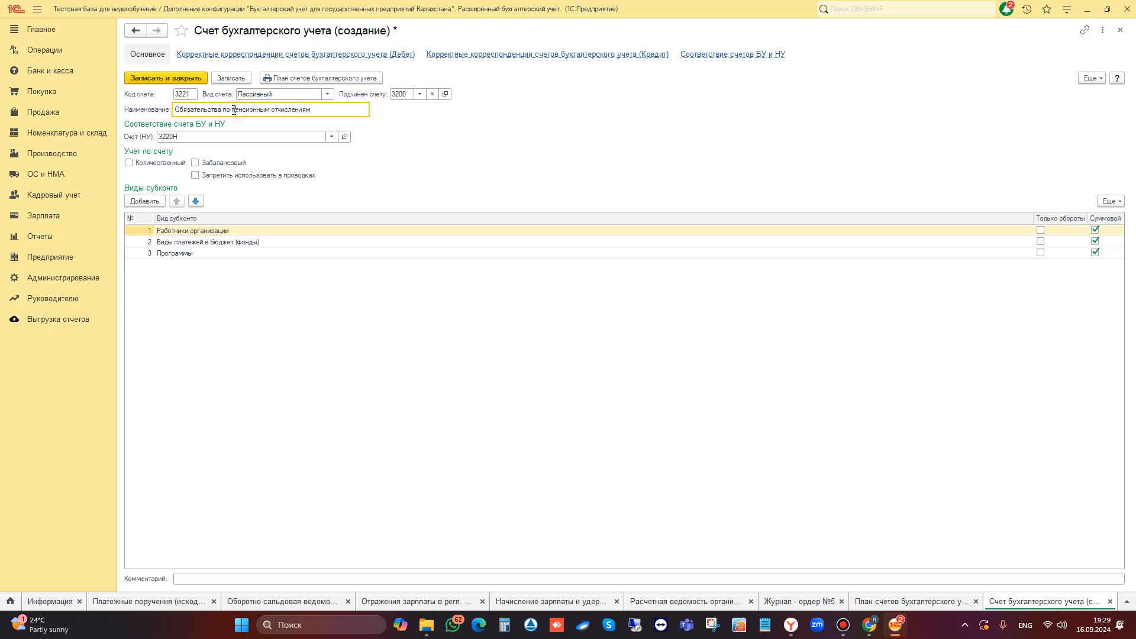
key(BackSpace)
key(BackSpace)
key(BackSpace)
drag(303, 110, 266, 116)
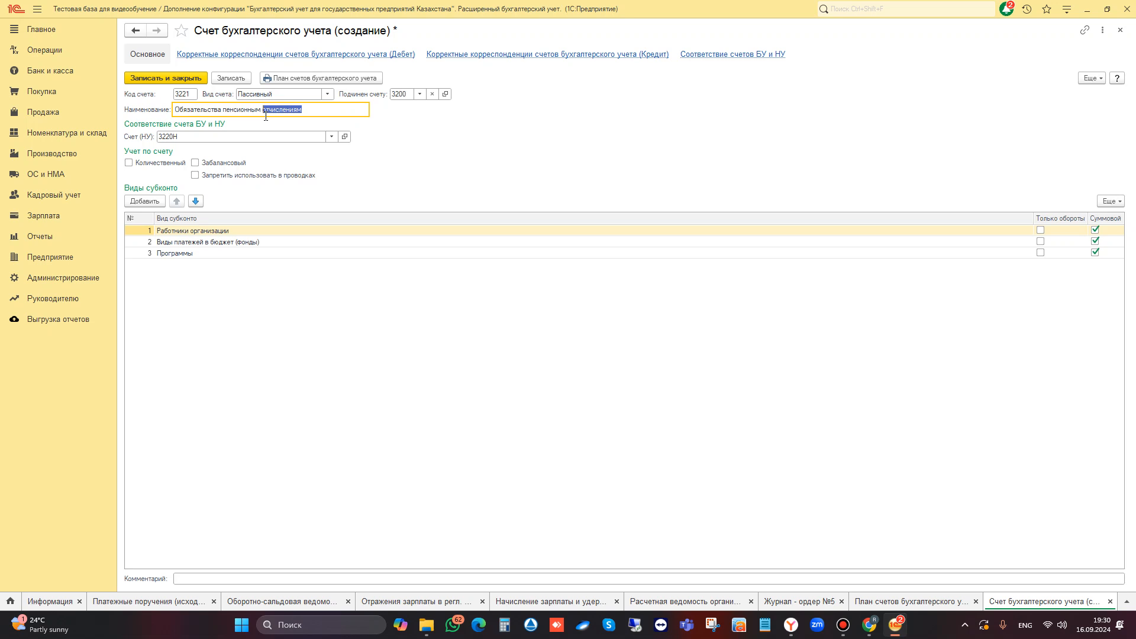
key(BackSpace)
key(BackSpace)
key(BackSpace)
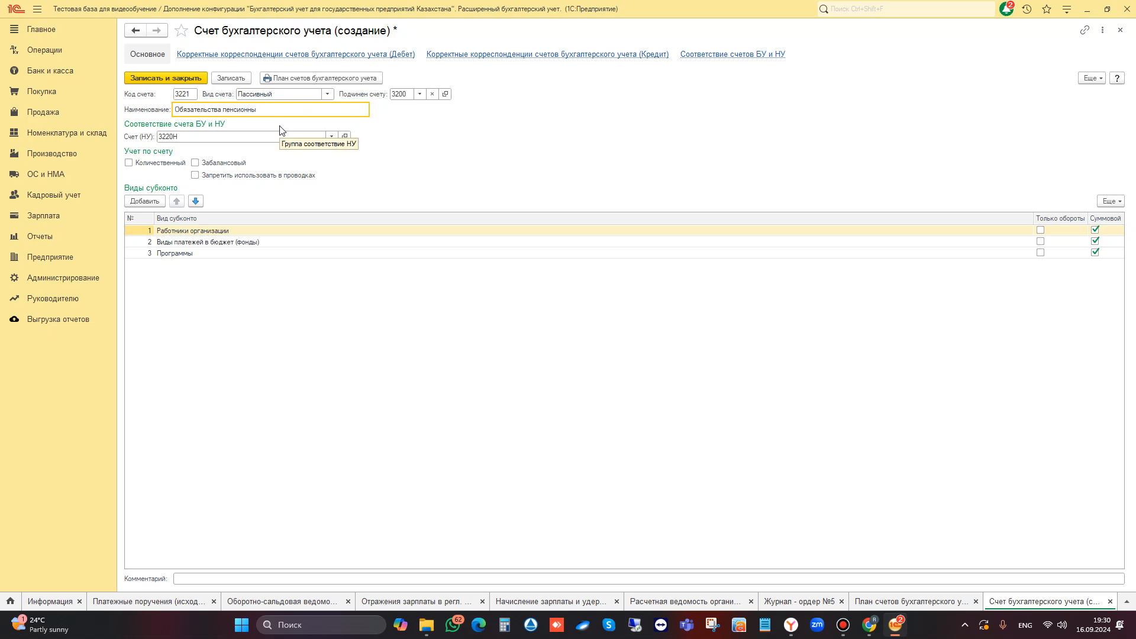
text(q dpyjc hf,jnflfntkz)
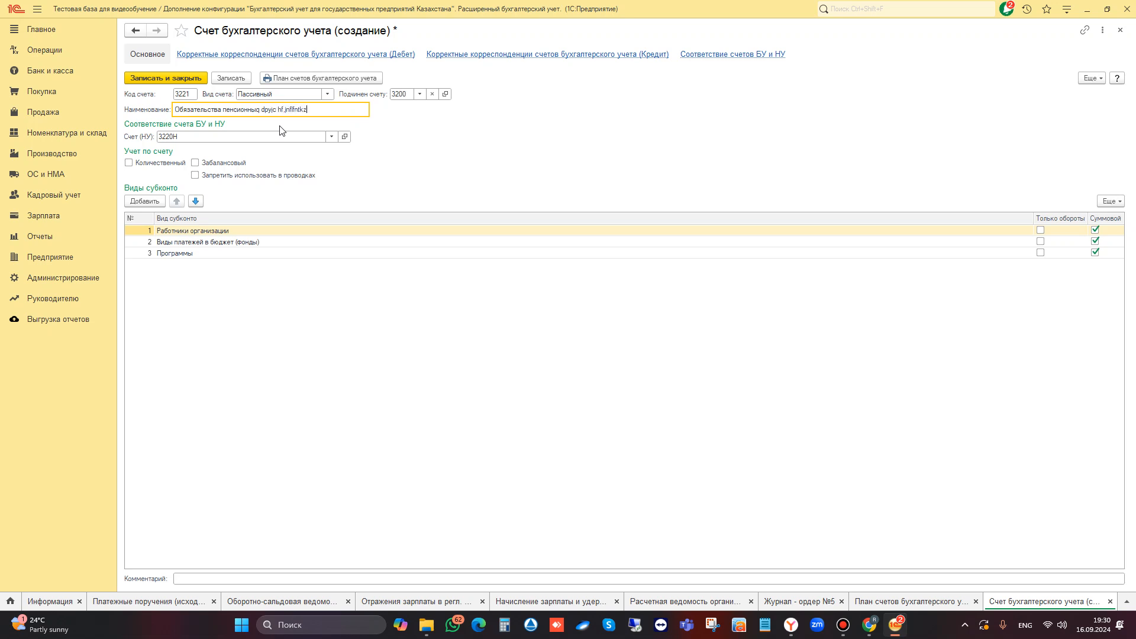
key(BackSpace)
key(BackSpace)
key(BackSpace)
key(BackSpace)
key(BackSpace)
key(BackSpace)
key(BackSpace)
key(BackSpace)
Complete the account name as "Обязательства пенсионный взнос работадателя" and save the account
text(нос работа)
click(169, 78)
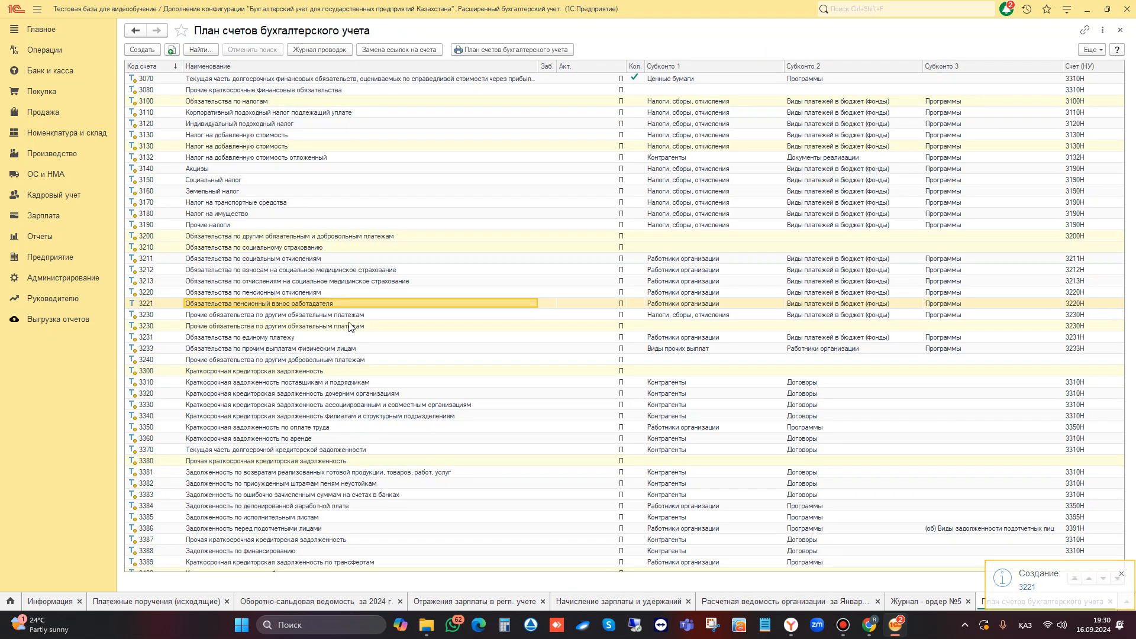
Check the Обязательные пенсионные взносы работодателя entry in Сведения о ставках налогов, сборов и отчислений and close the list
click(63, 260)
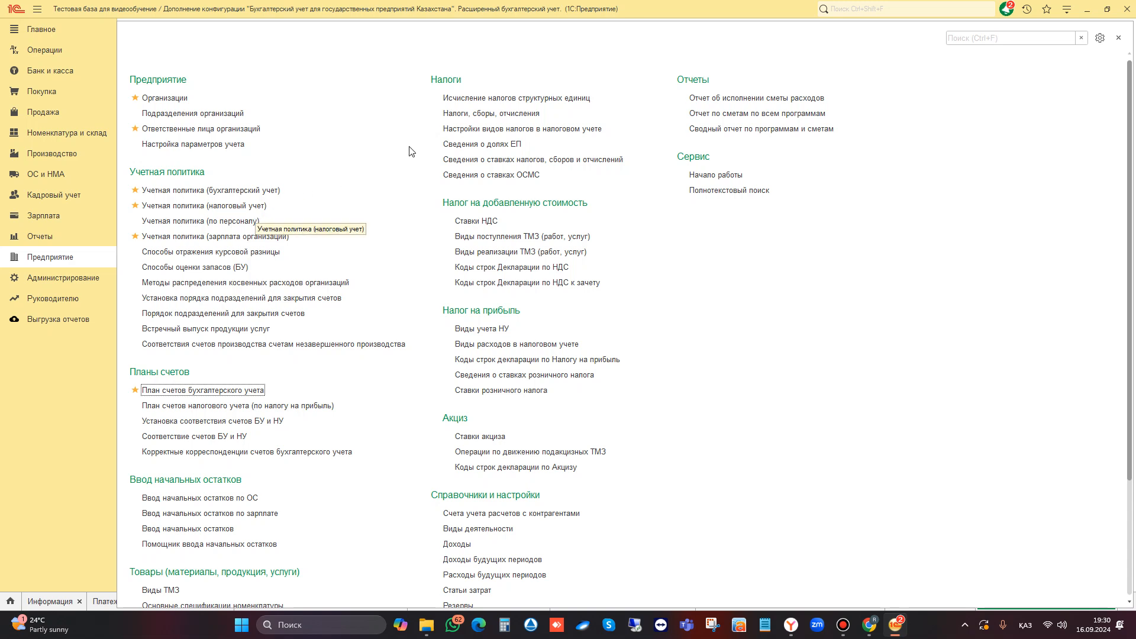
click(521, 160)
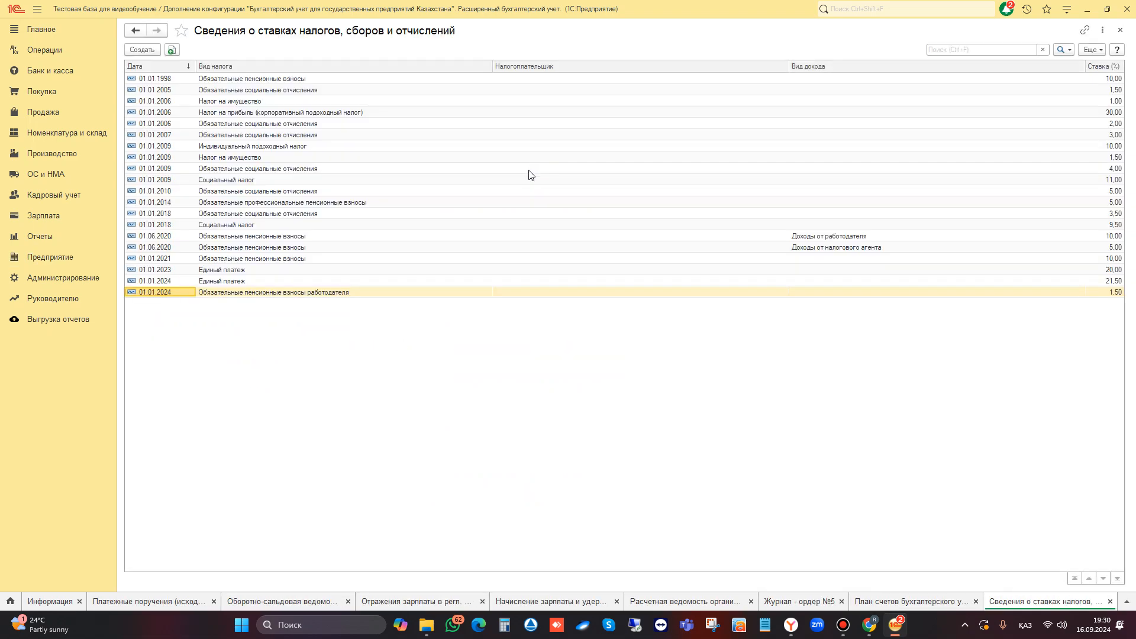
click(323, 293)
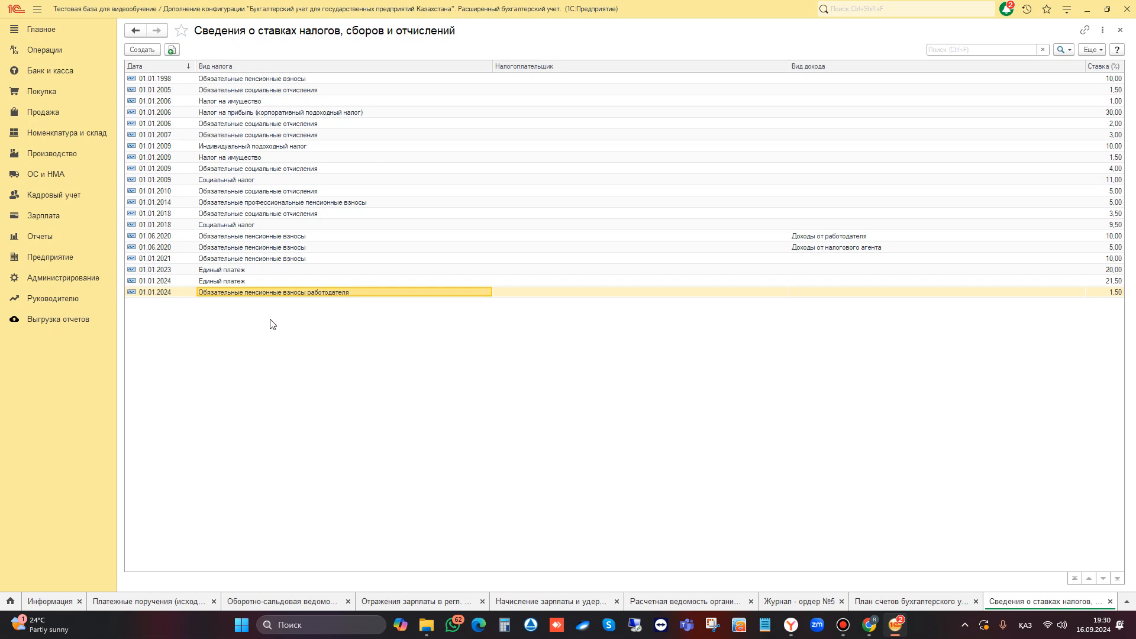
double_click(300, 294)
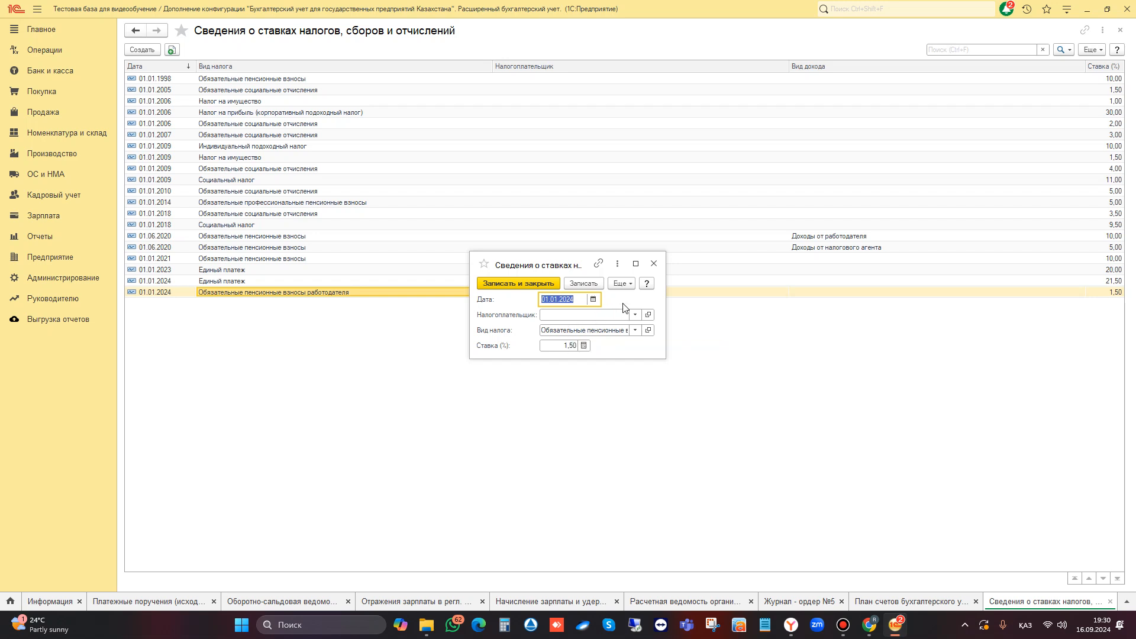
click(654, 264)
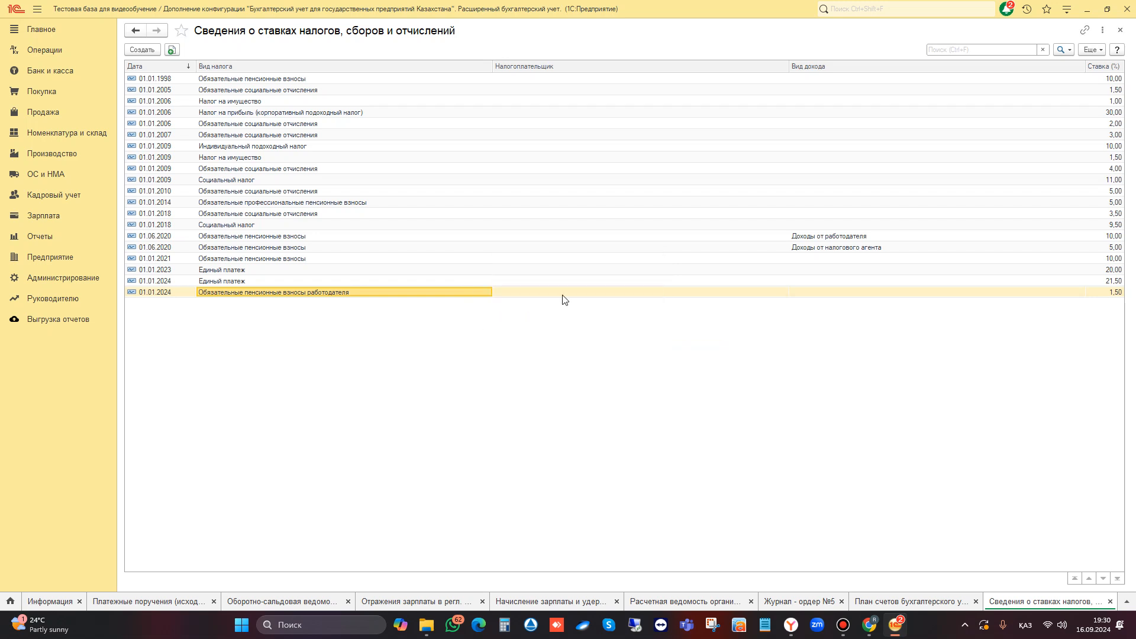
click(1123, 33)
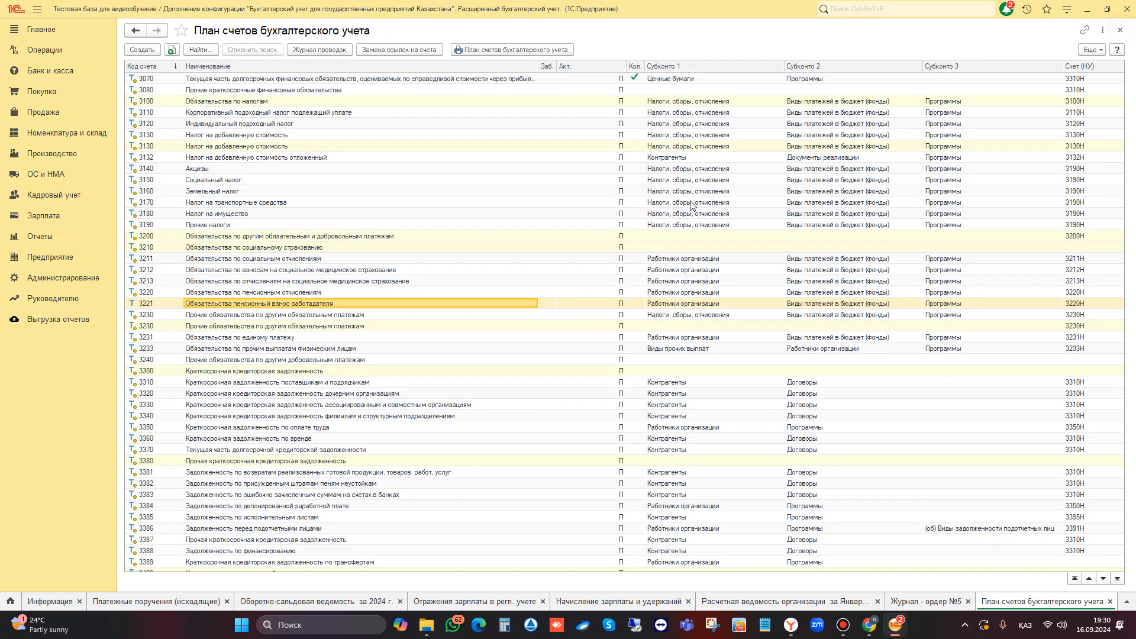
In Налоги, сборы, отчисления, set the accounting account of Обязательные пенсионные взносы работодателя to 3221, save the entry and close the list
click(59, 258)
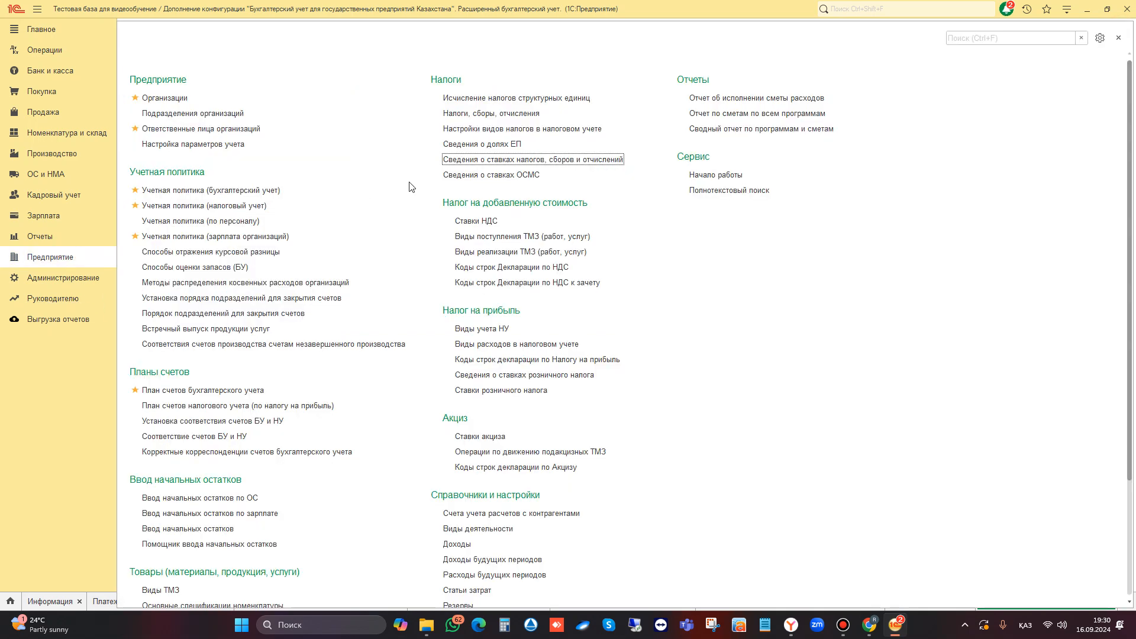
click(503, 113)
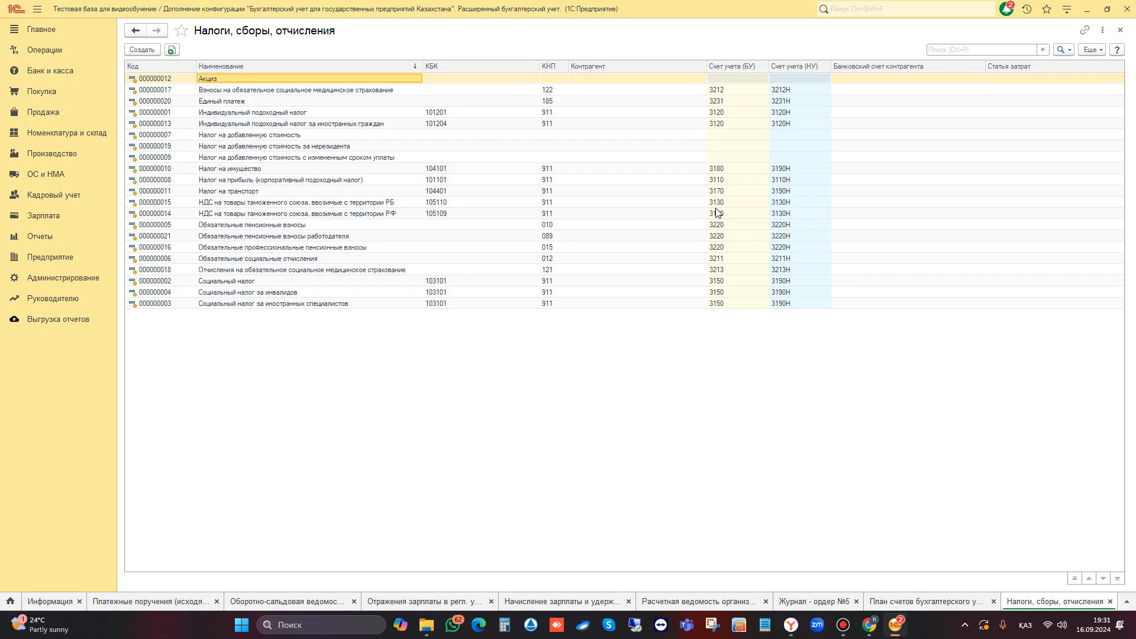
click(329, 249)
click(329, 237)
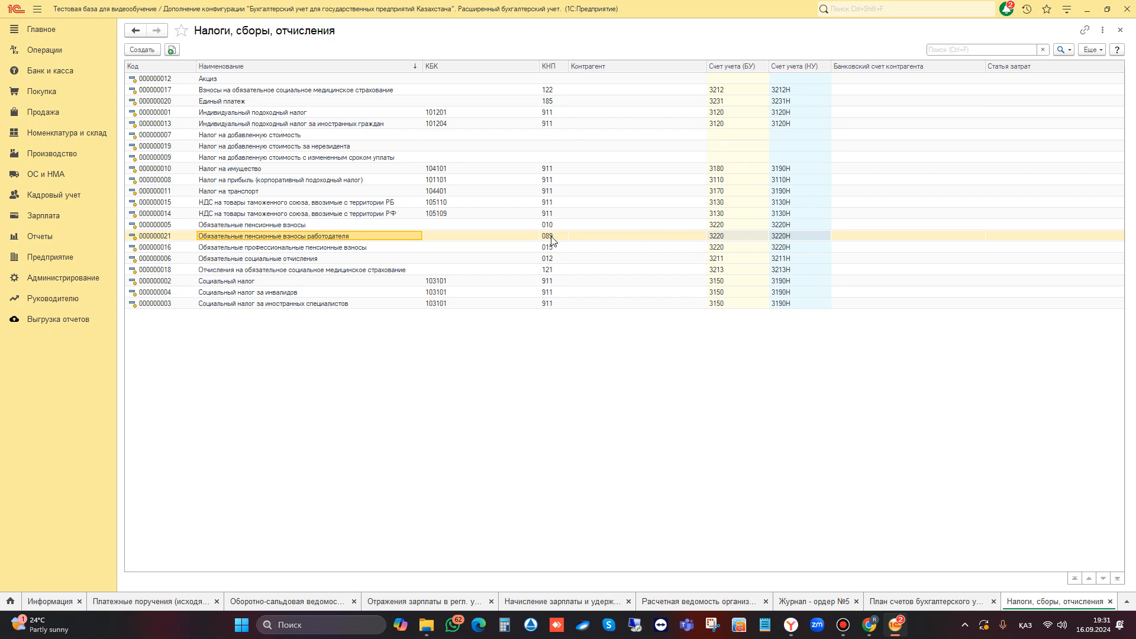
double_click(723, 236)
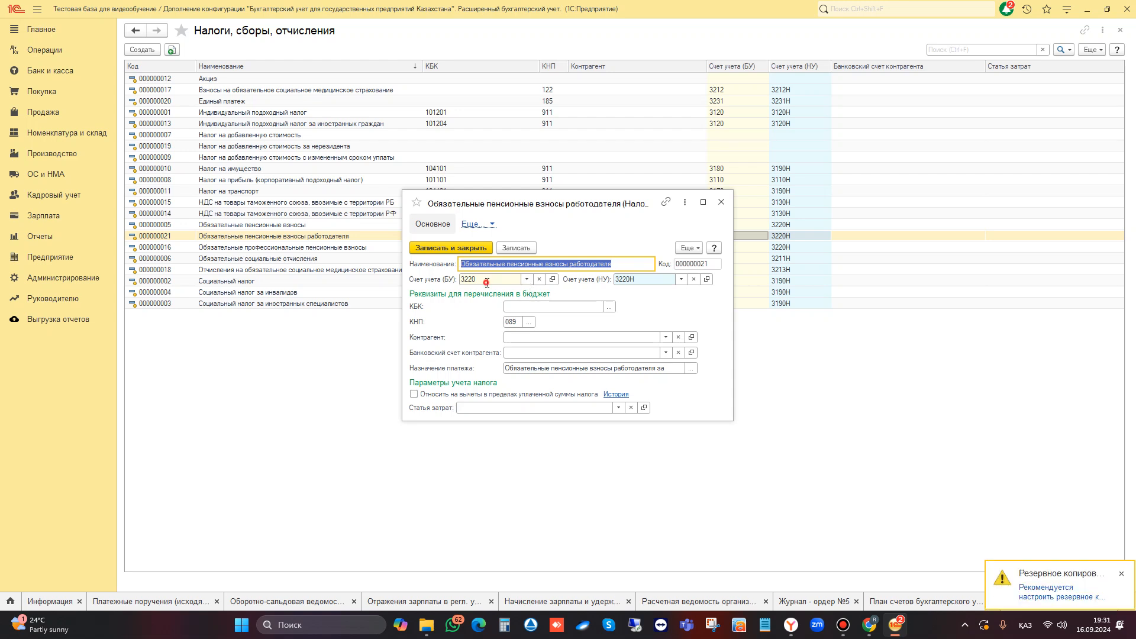
click(486, 282)
click(486, 283)
key(BackSpace)
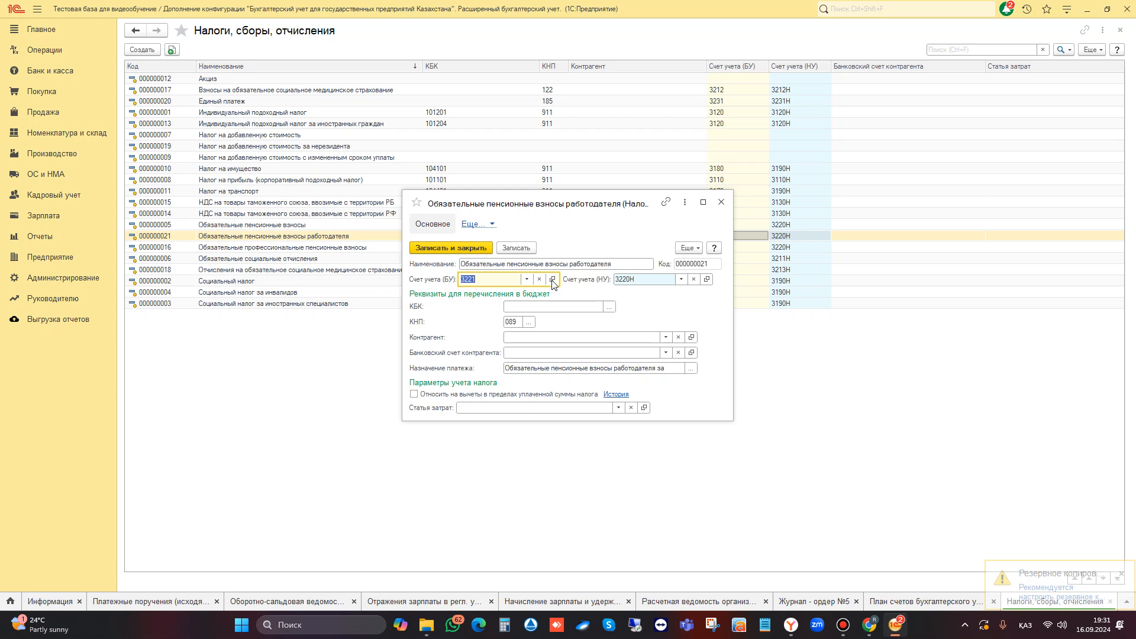
click(450, 244)
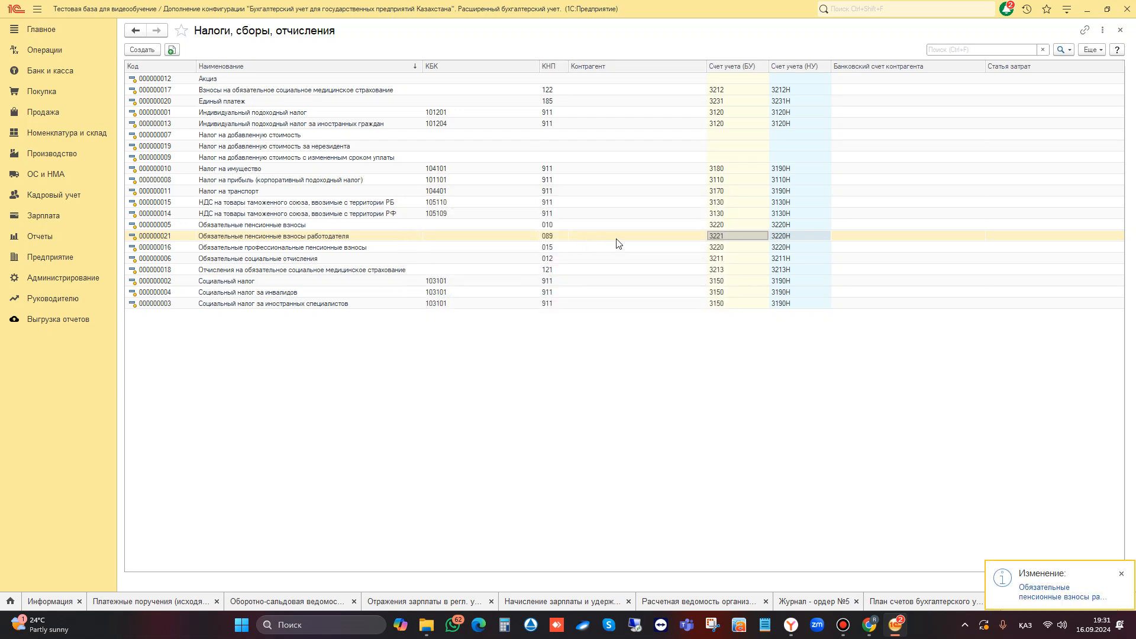
click(1121, 30)
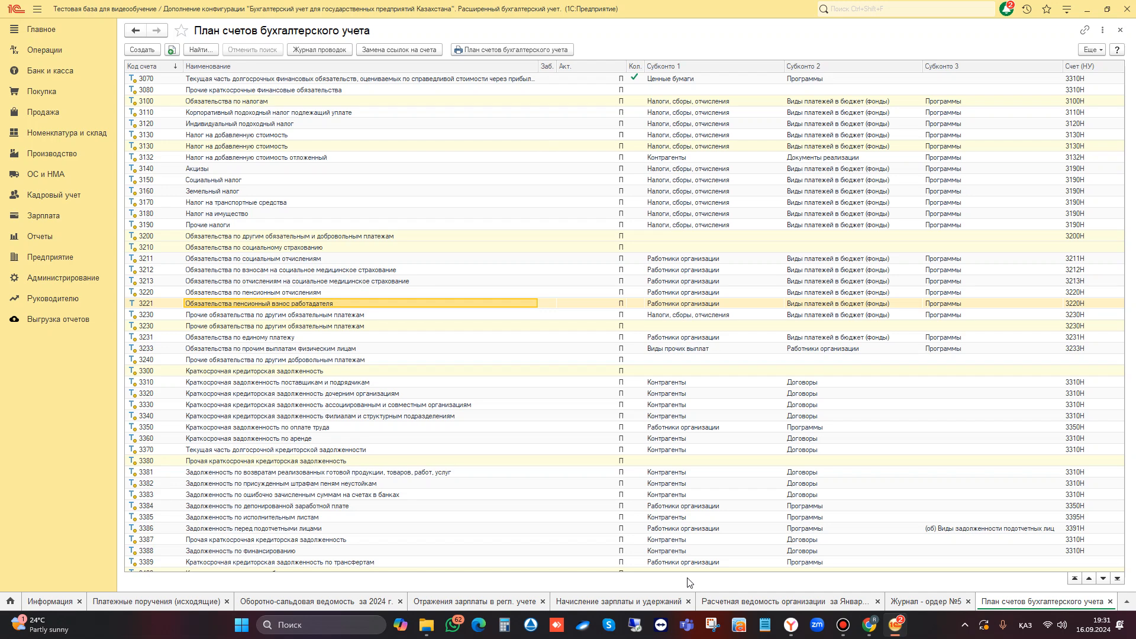
Repost the January 2024 document and the already posted February 2024 document together in Начисление зарплаты и удержаний
click(645, 604)
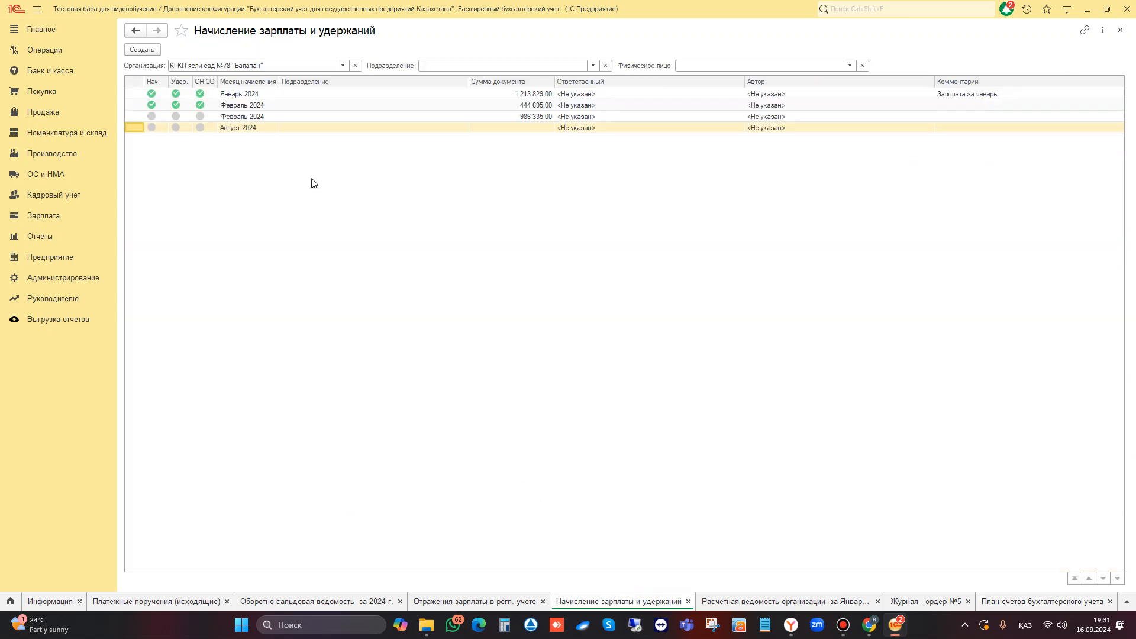
click(249, 96)
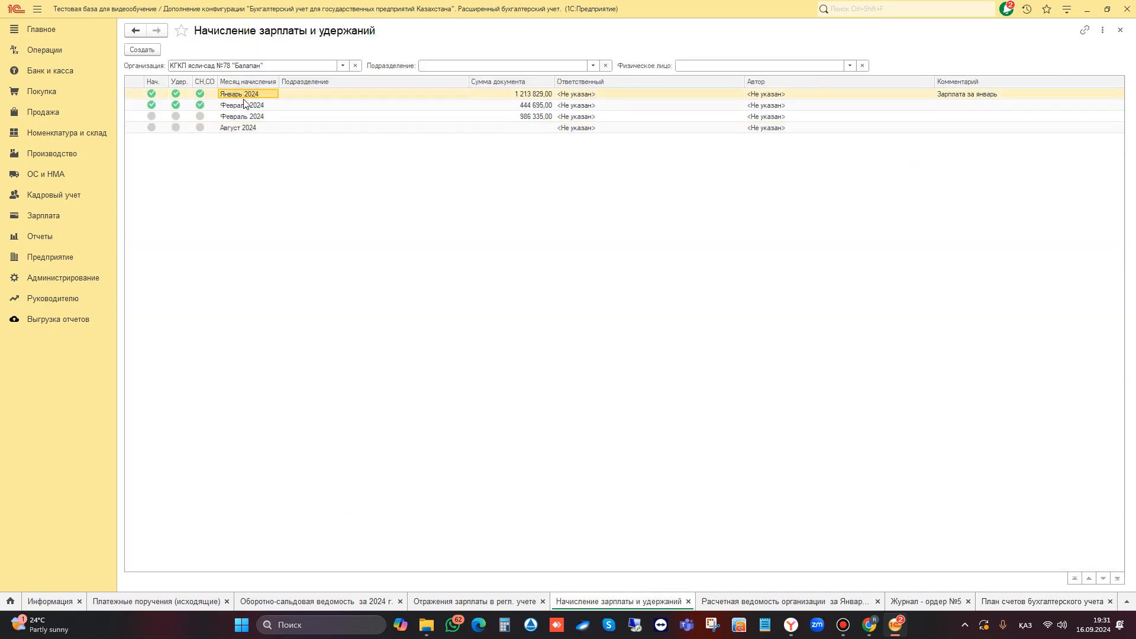
click(244, 107)
right_click(245, 107)
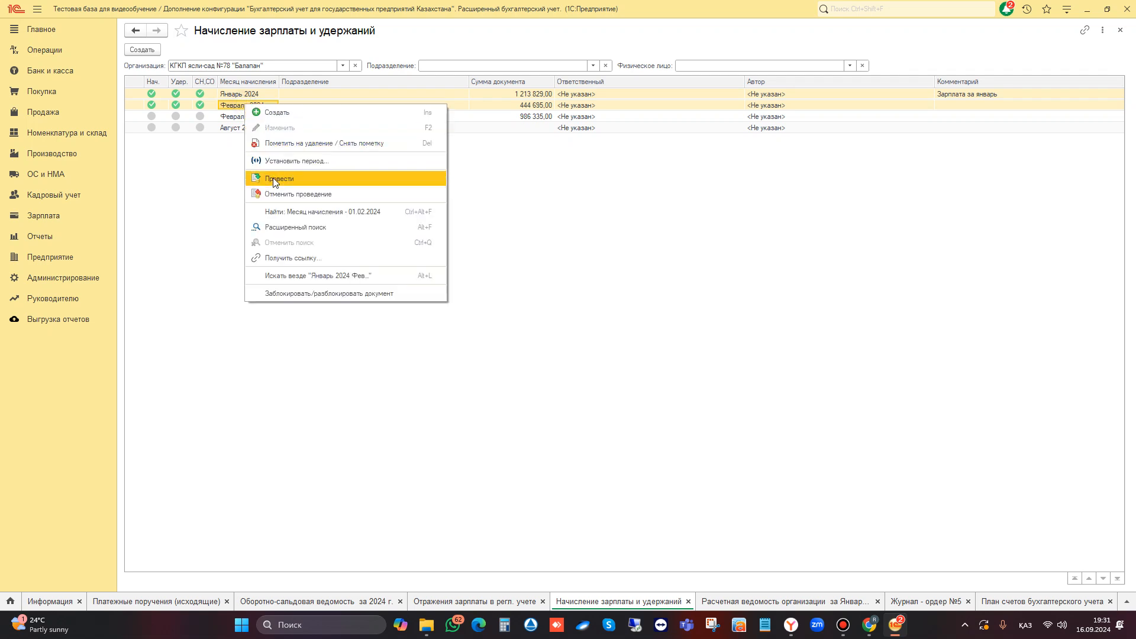
click(326, 178)
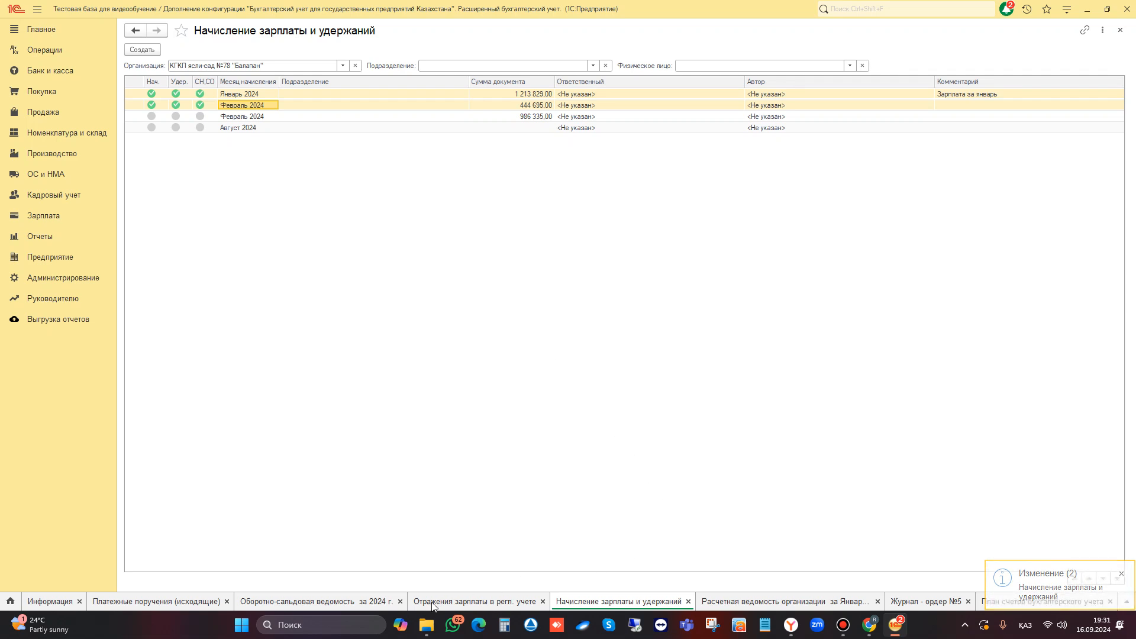
Autofill the January 2024 document in Отражения зарплаты в регл. учете, unposting it and clearing existing data, and post it again
click(469, 601)
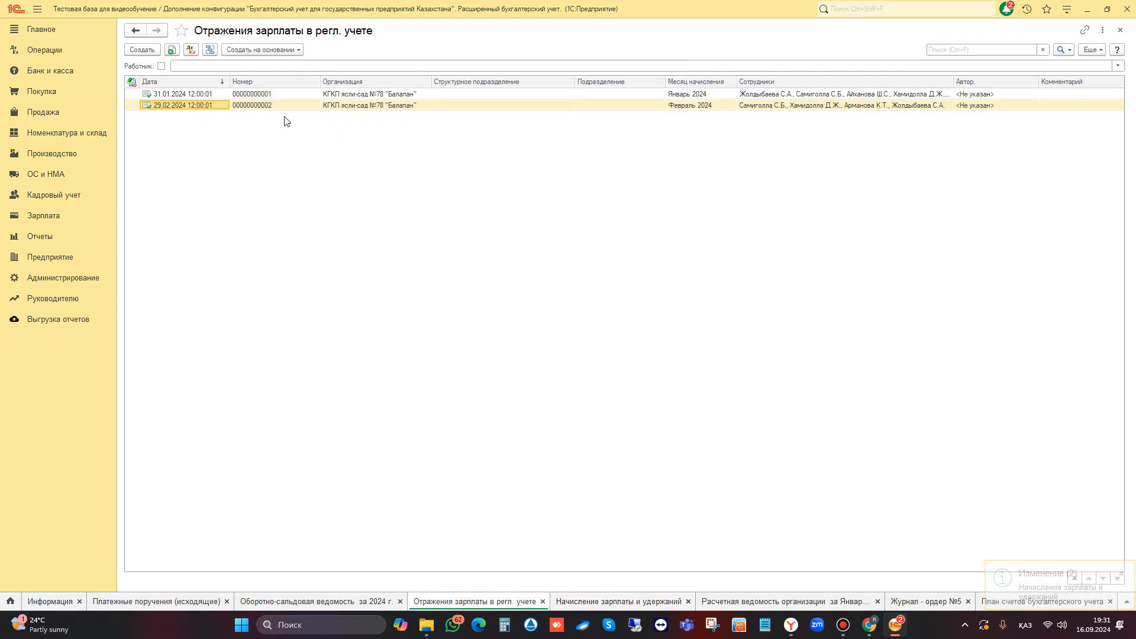
double_click(283, 94)
click(442, 50)
click(625, 334)
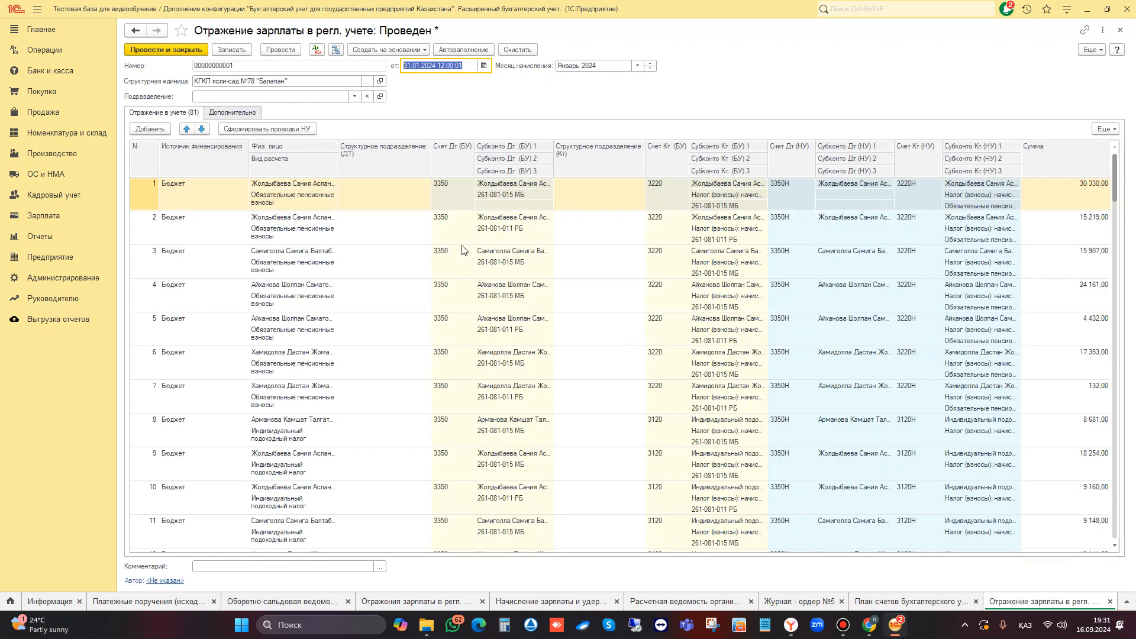
click(616, 333)
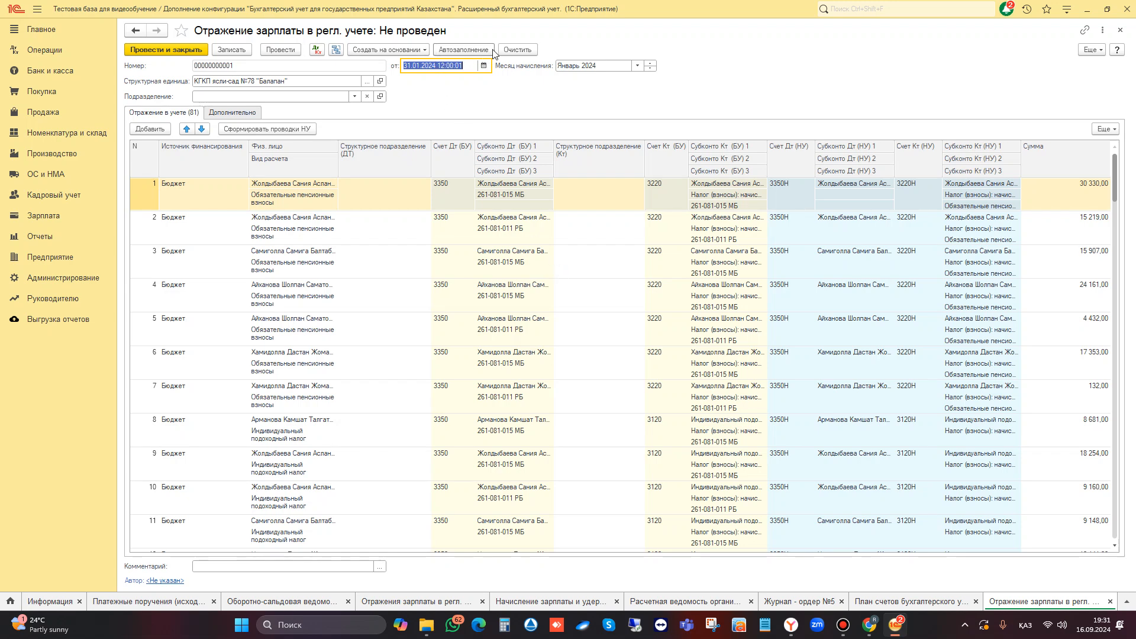
click(278, 50)
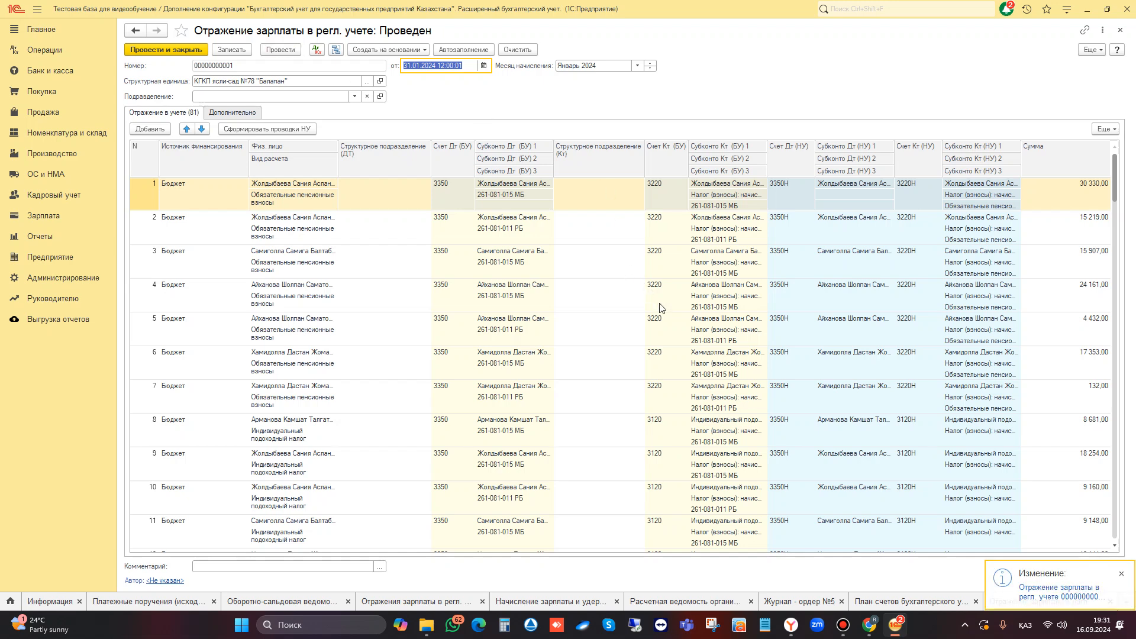
Check the debit and credit accounts of the Обязательные пенсионные взносы работодателя lines, and post and close the January document
scroll(661, 308, down, 9)
scroll(676, 327, down, 14)
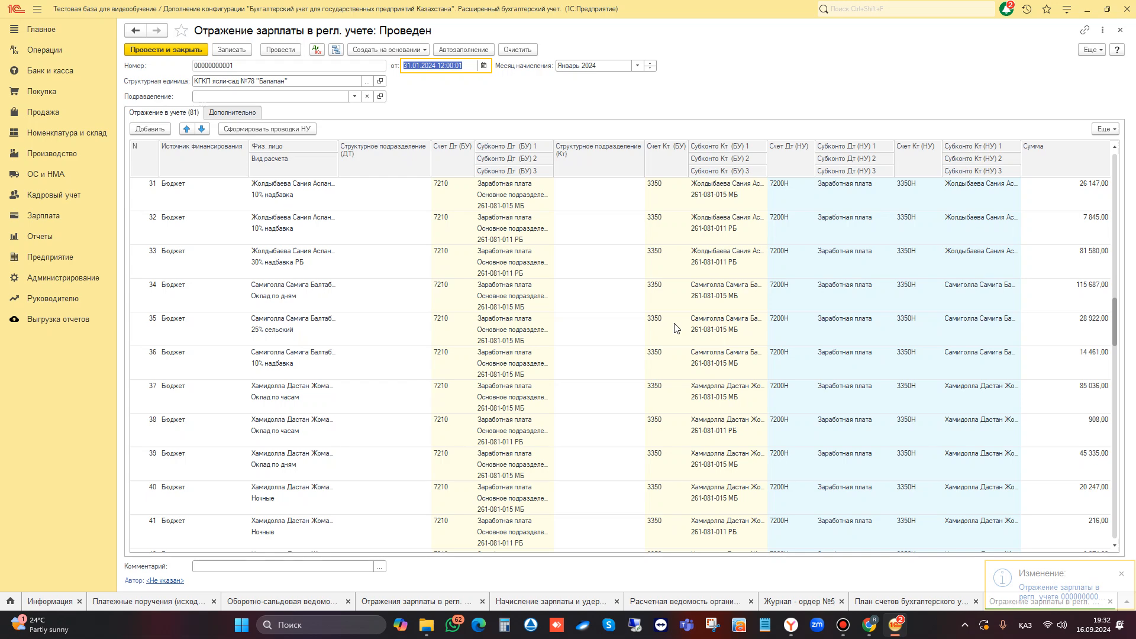
scroll(676, 327, down, 1)
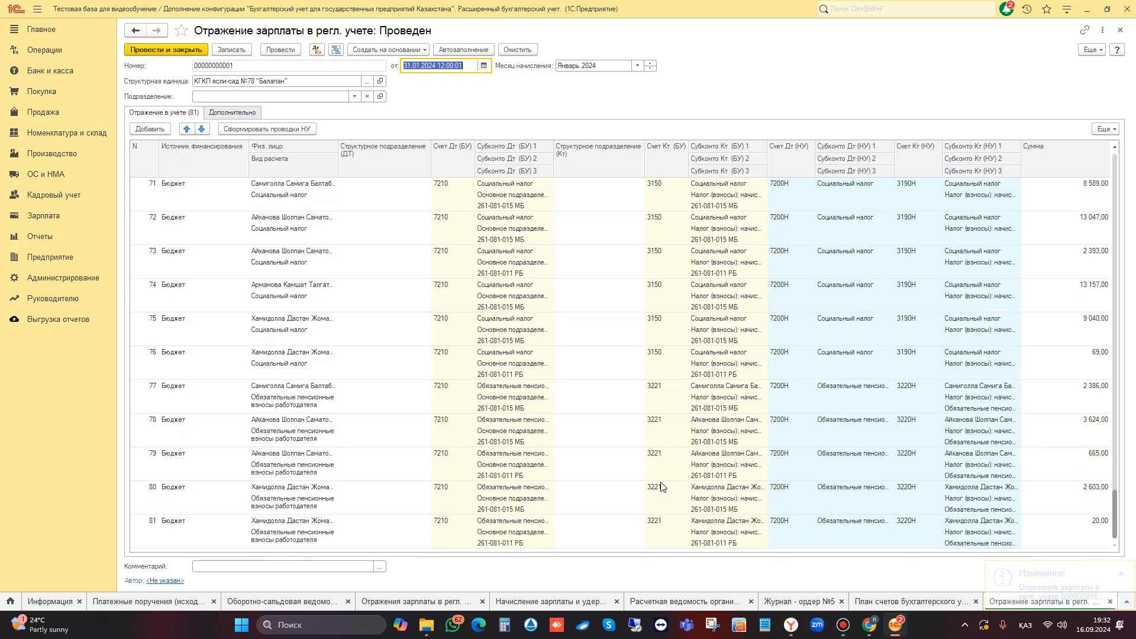
click(443, 455)
click(666, 524)
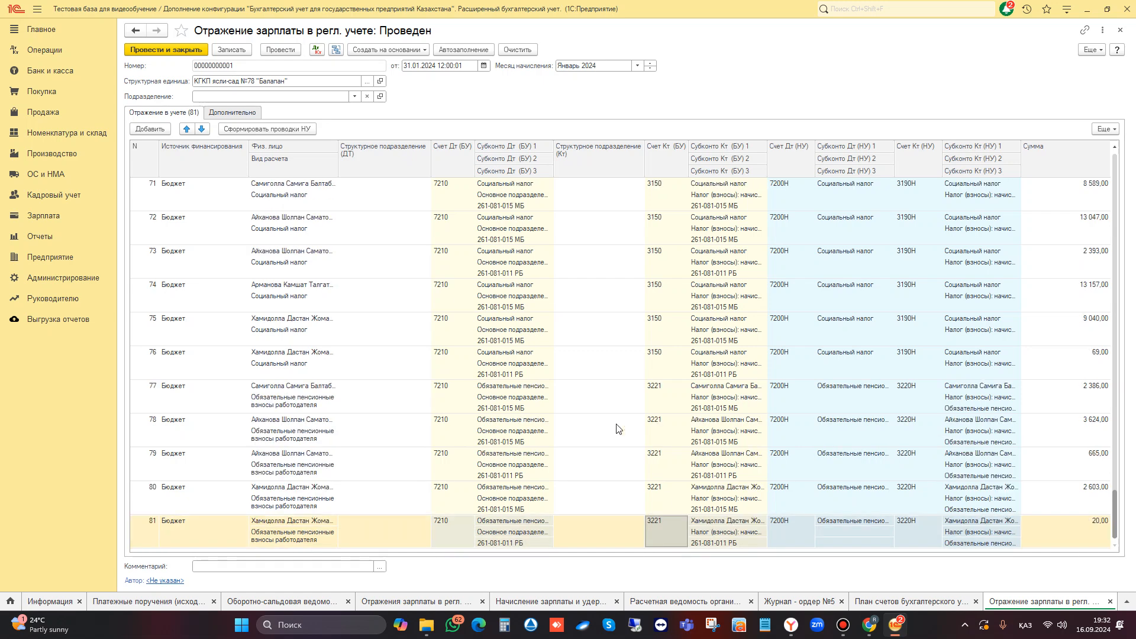
click(152, 52)
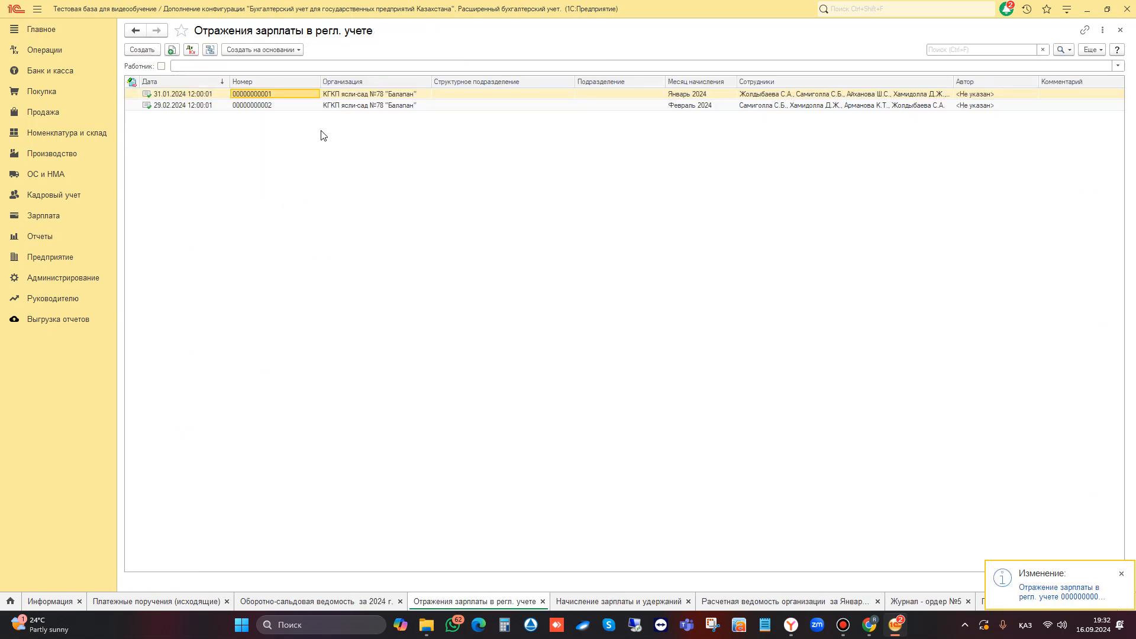
Refill the February 2024 payroll reflection document by autofill, clearing its existing data, and post and close it
double_click(289, 106)
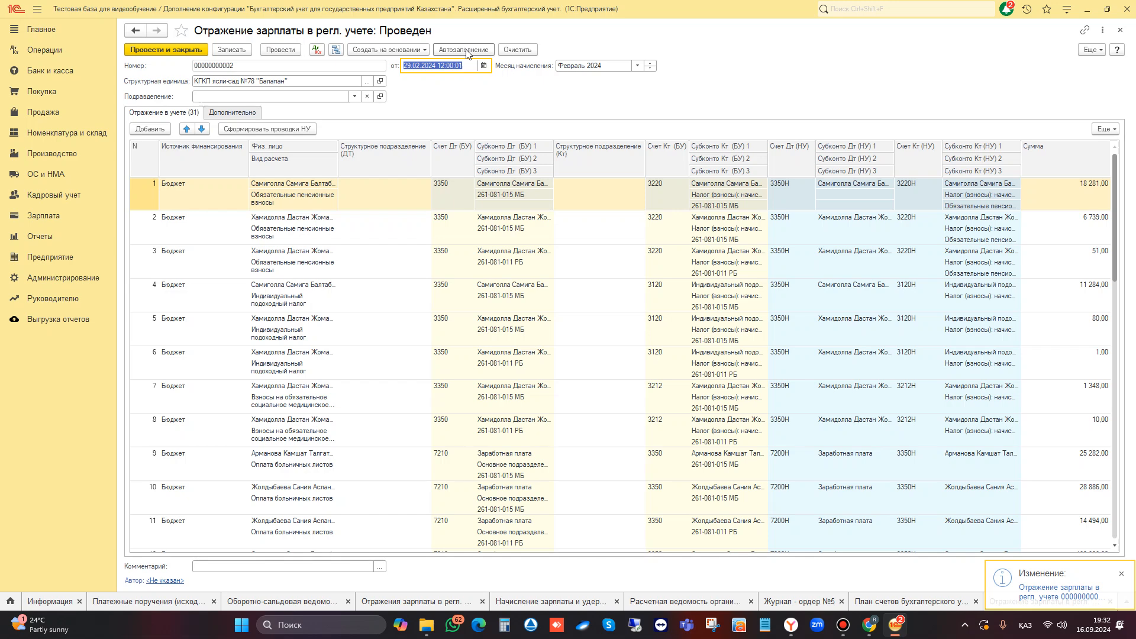
click(466, 49)
click(624, 334)
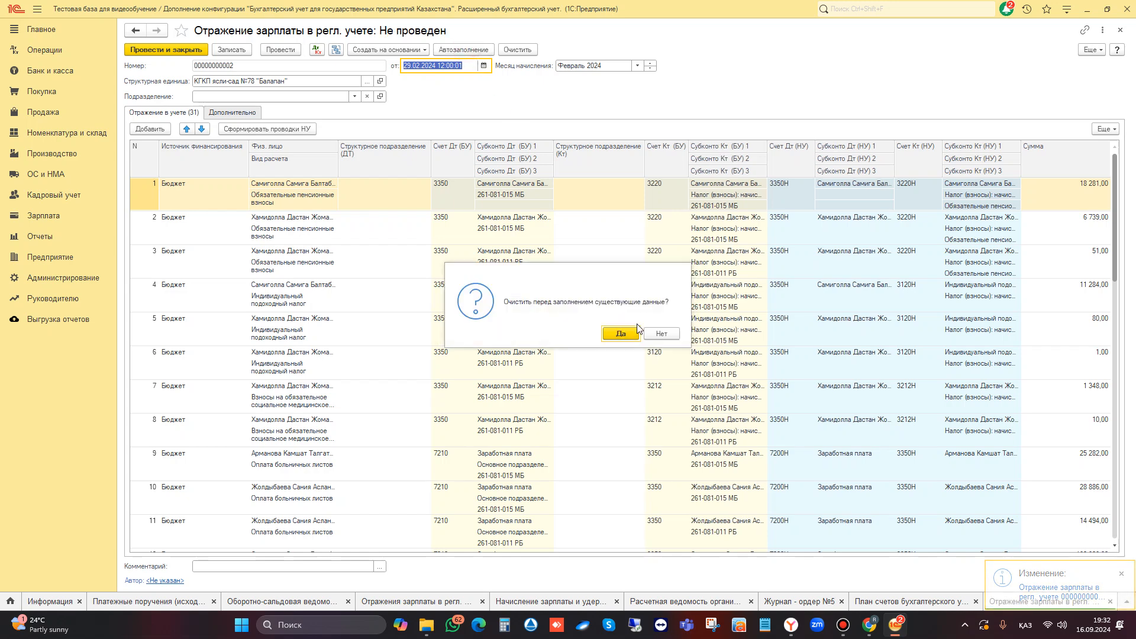
click(633, 332)
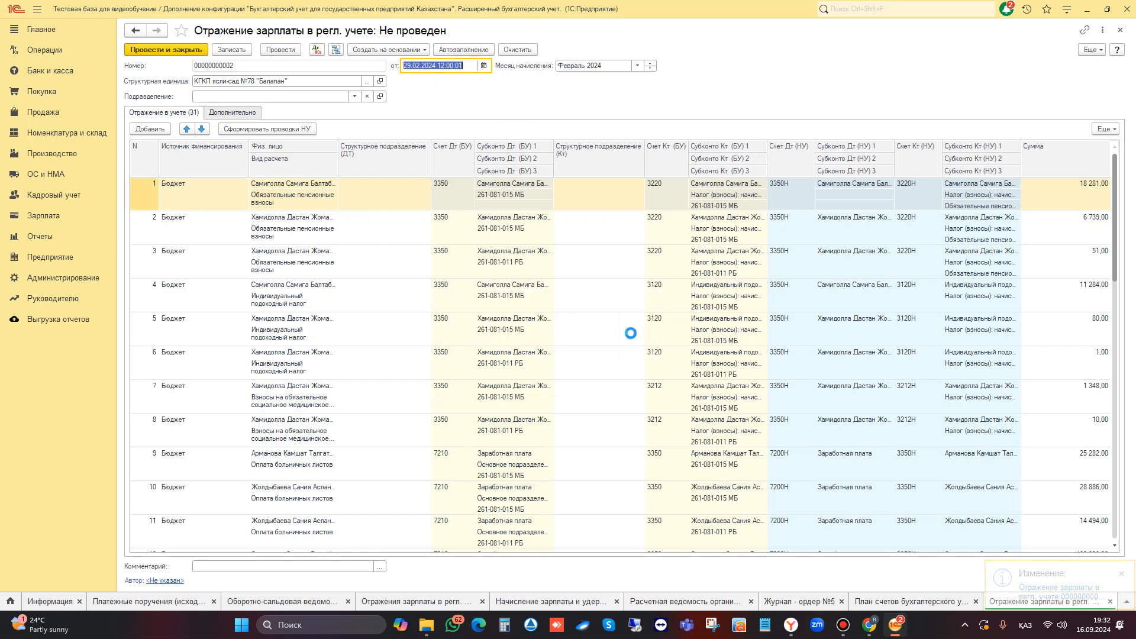
click(178, 49)
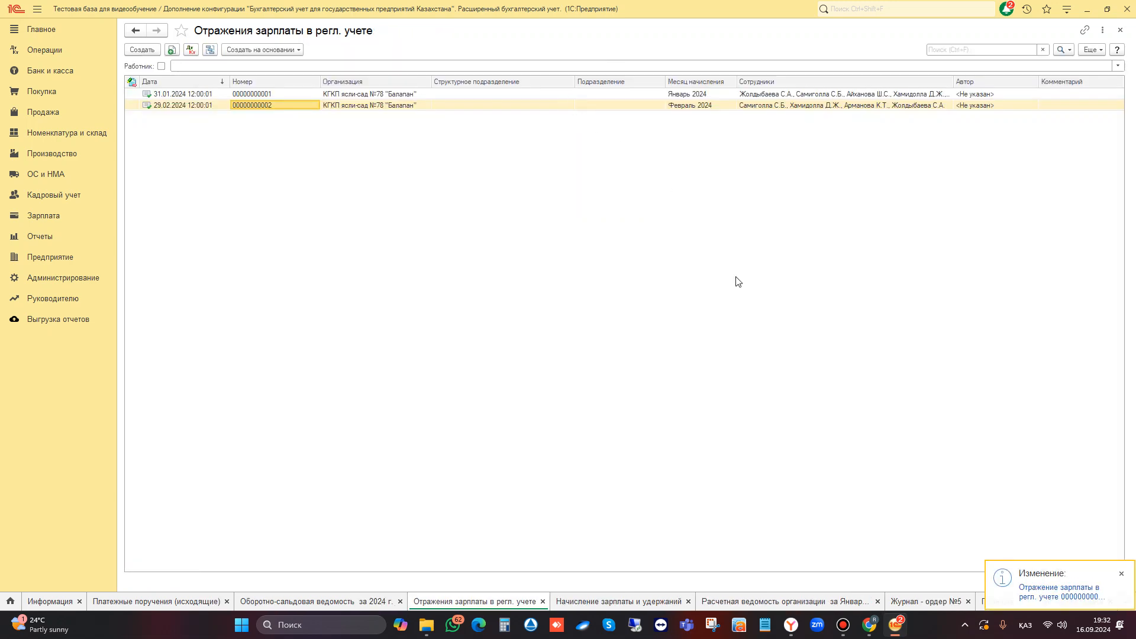
click(1122, 574)
Regenerate the Оборотно-сальдовая ведомость for 2024 and examine the row of account 3221
click(1039, 598)
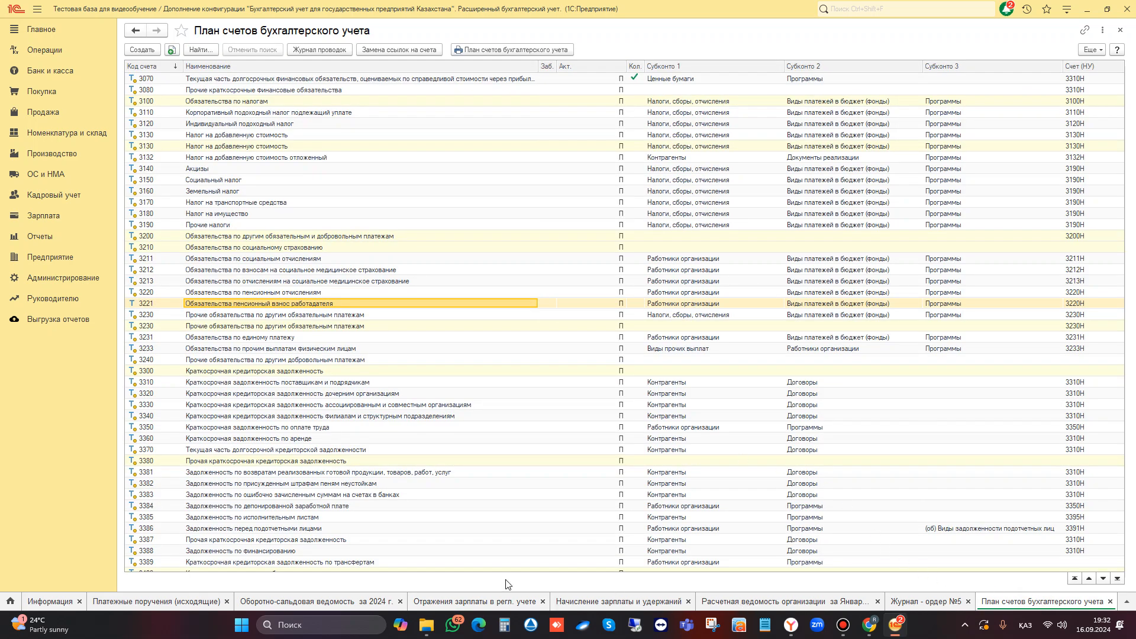
click(335, 601)
click(175, 87)
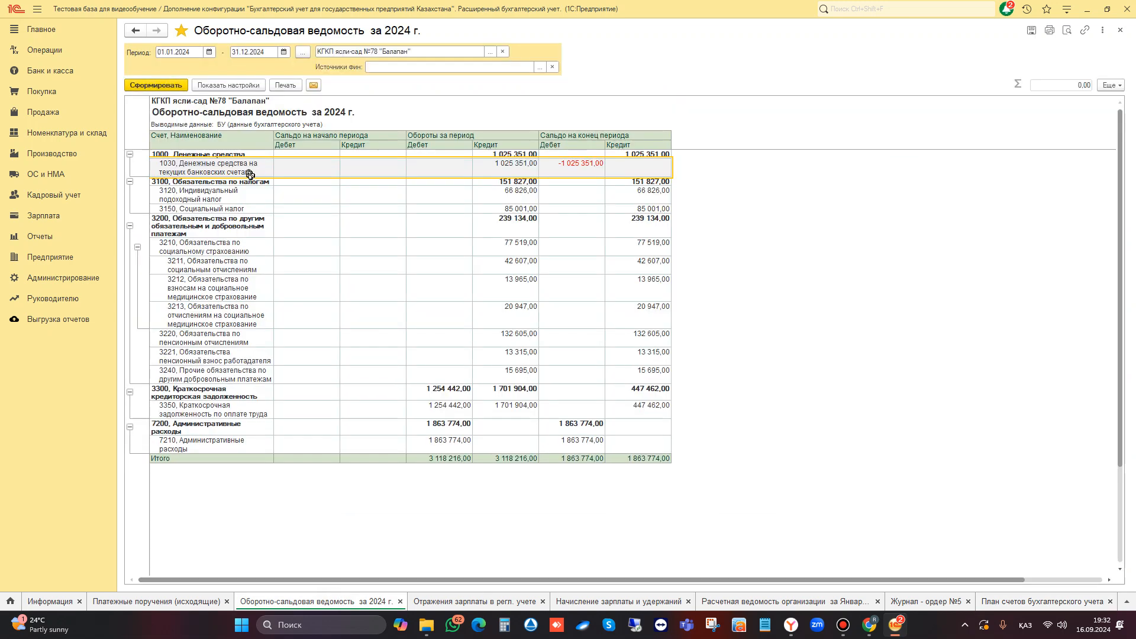
drag(188, 358, 651, 355)
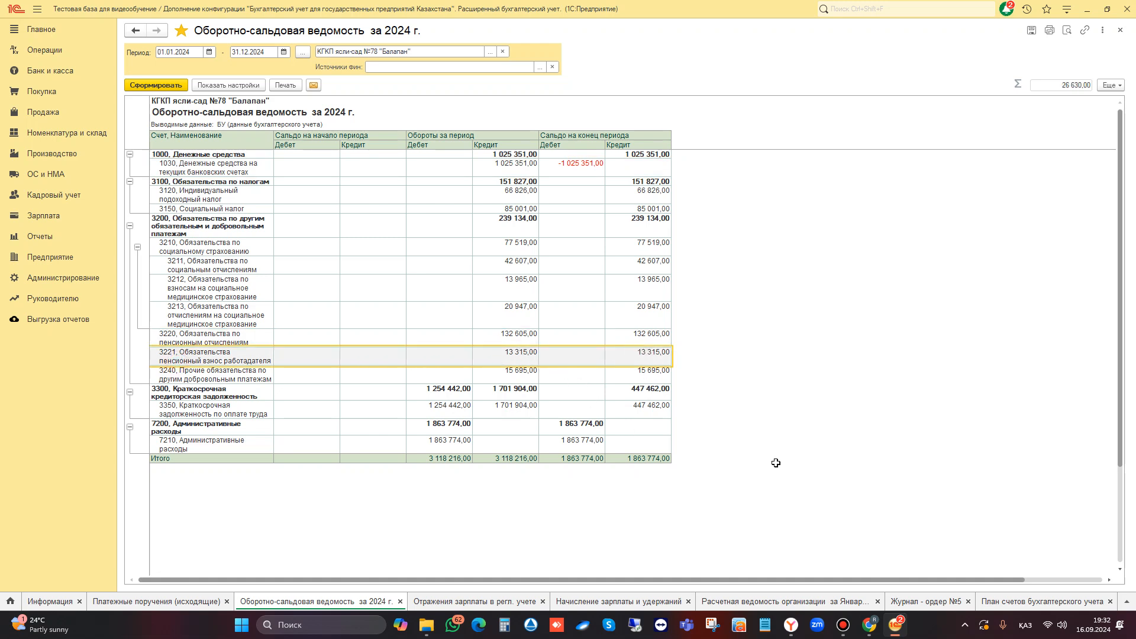
Add account 3221 to the account list of Журнал-ордер №5, regenerate the January 2024 report and examine the 3221 row
click(942, 605)
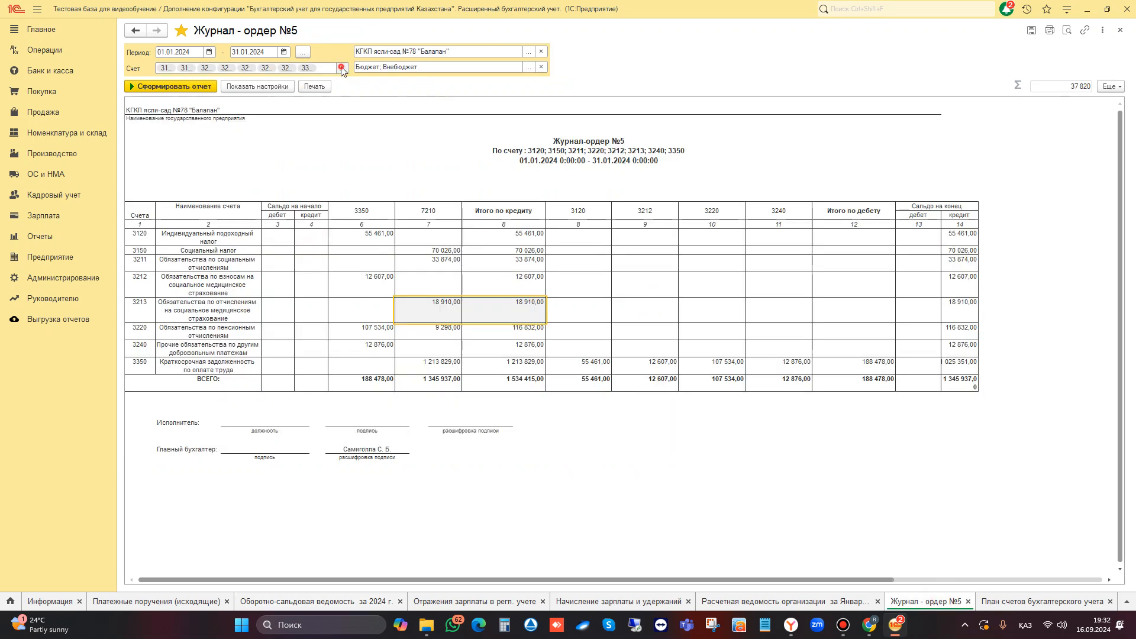
click(343, 68)
scroll(501, 329, down, 1)
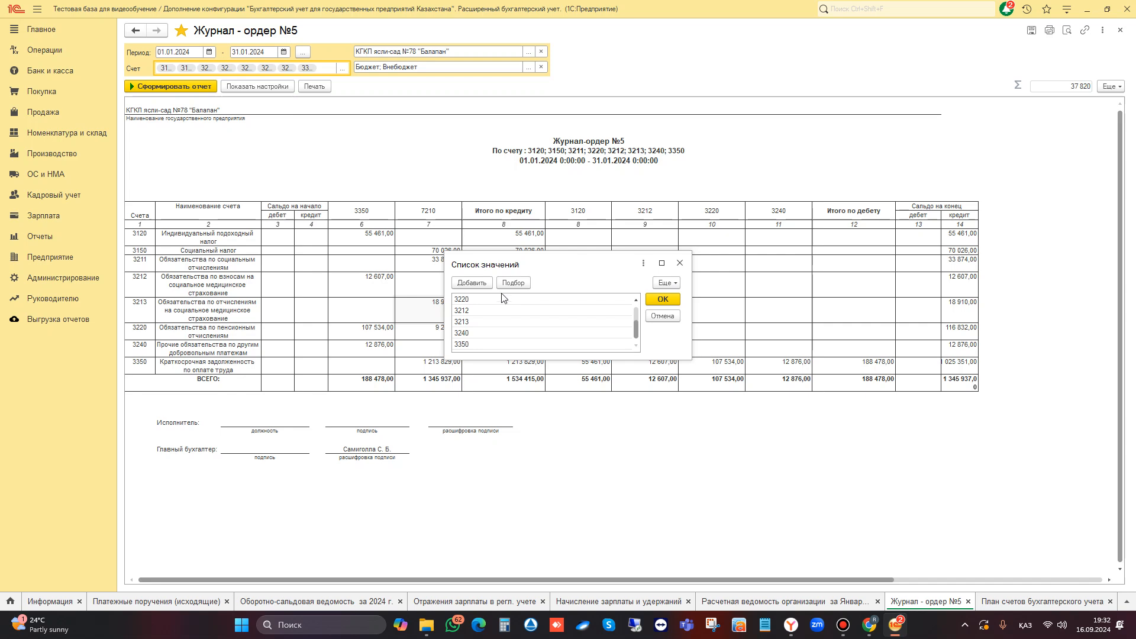
click(485, 285)
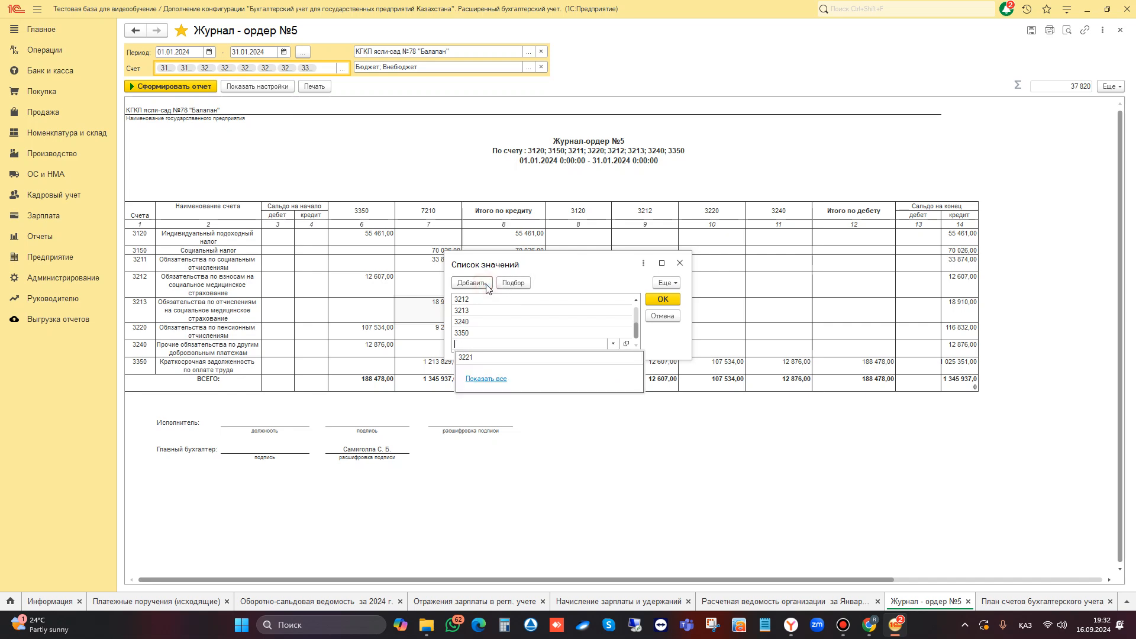
click(472, 358)
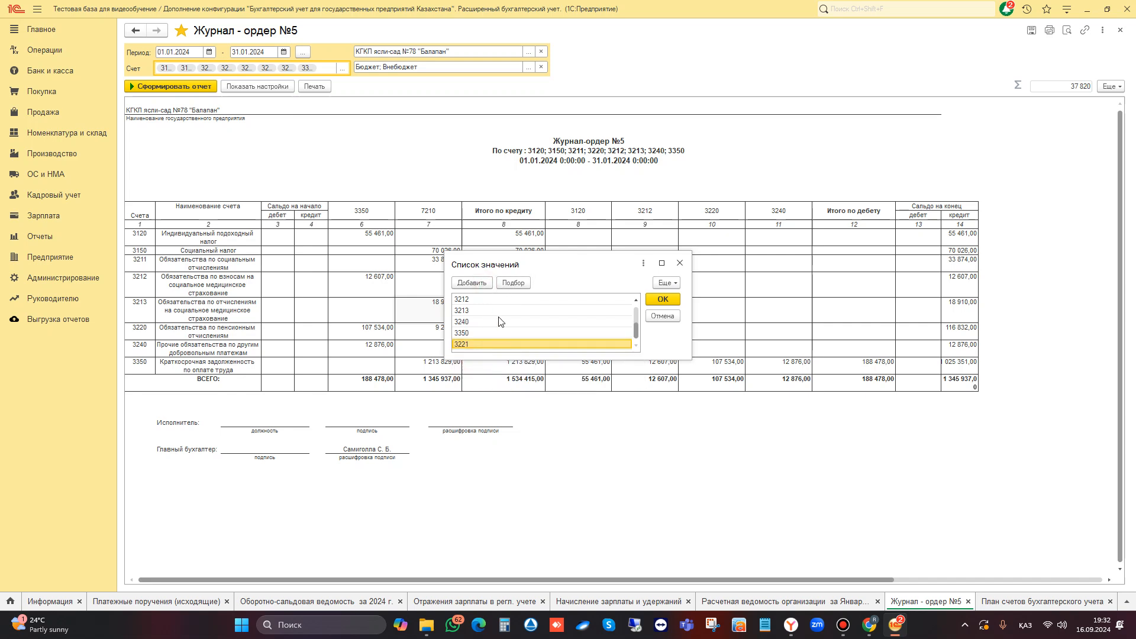
click(662, 299)
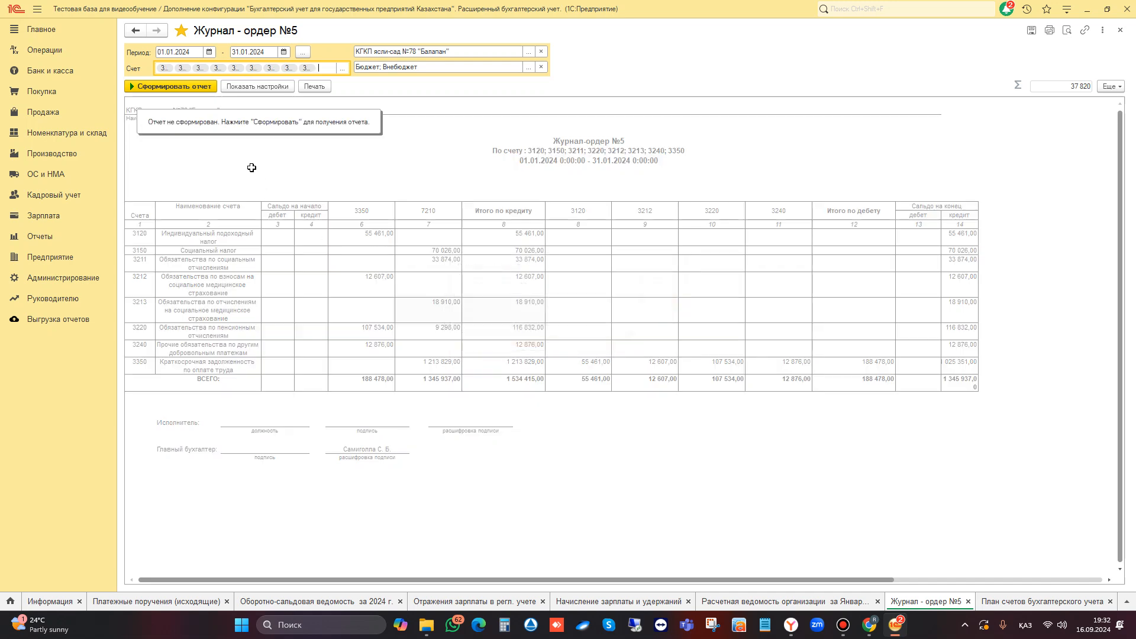
click(168, 86)
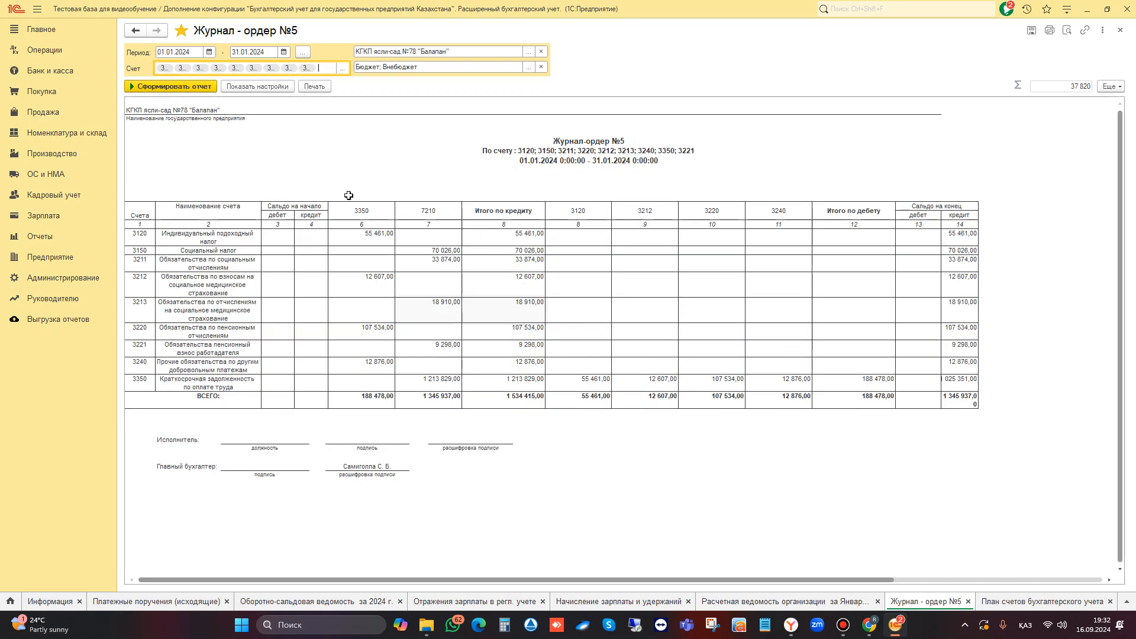
drag(148, 352, 966, 347)
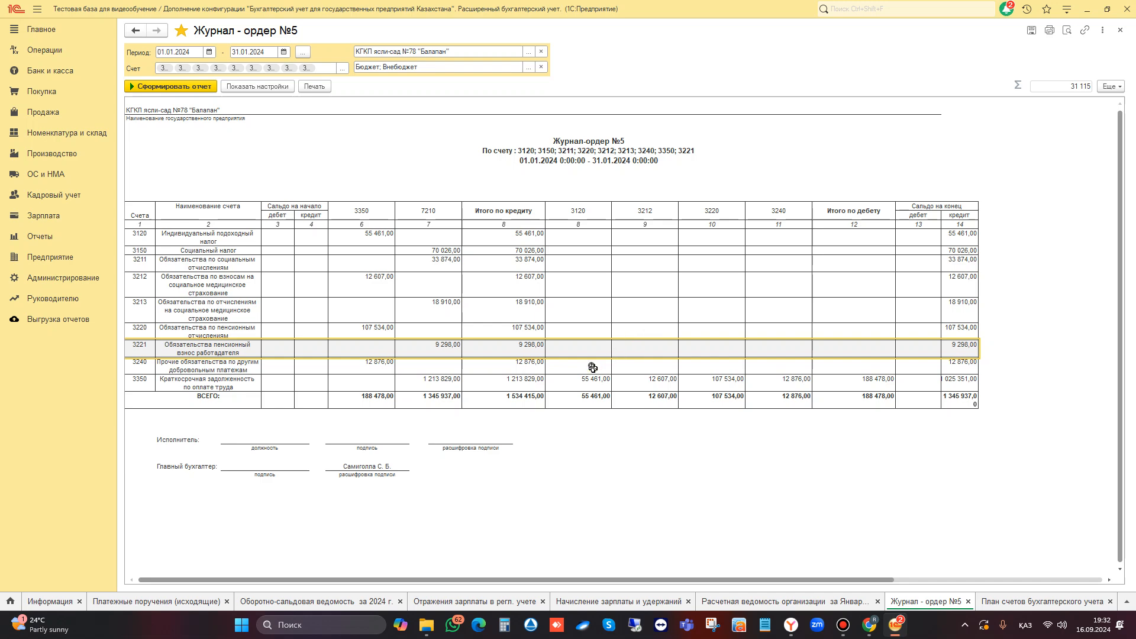
Open the accounting report Оборотно-сальдовая ведомость по счету and set its period to January 2024
click(55, 216)
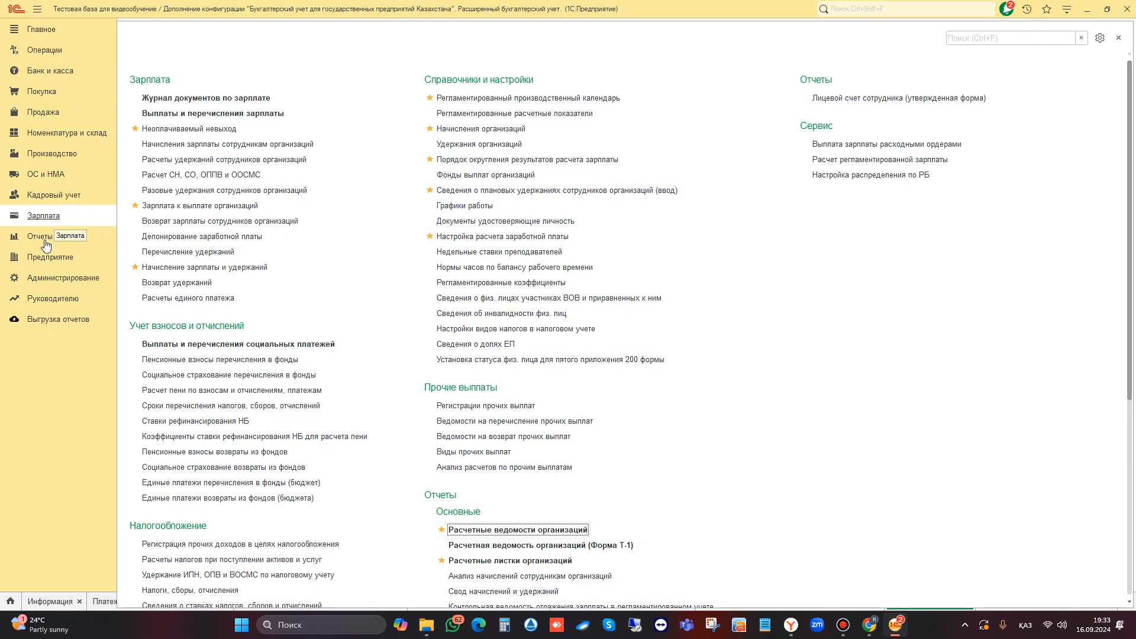
click(42, 236)
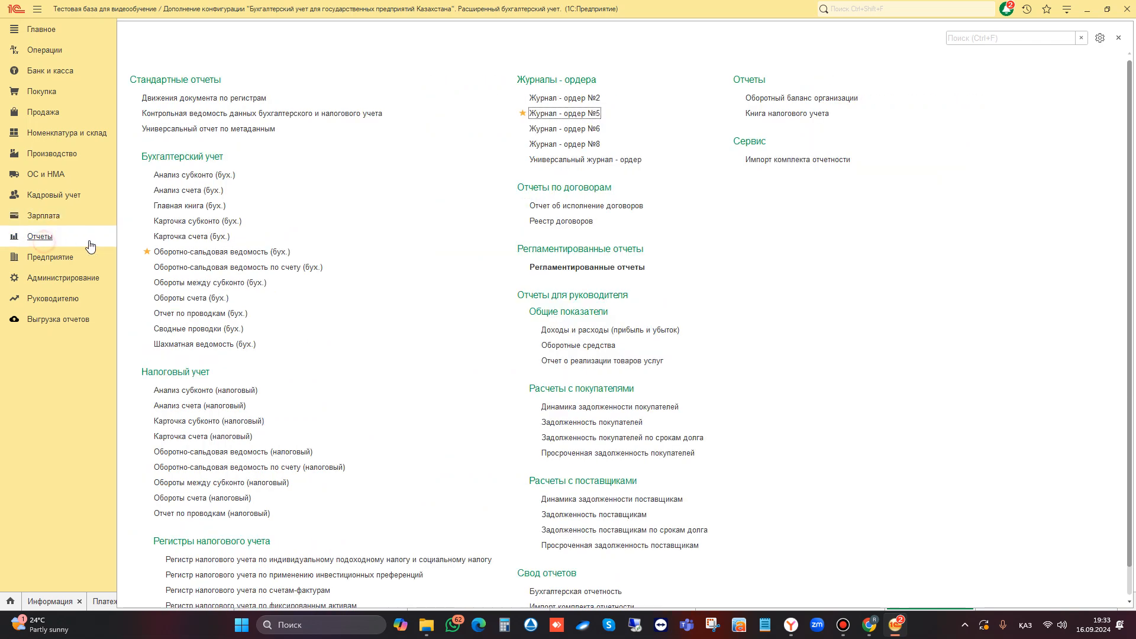
click(205, 266)
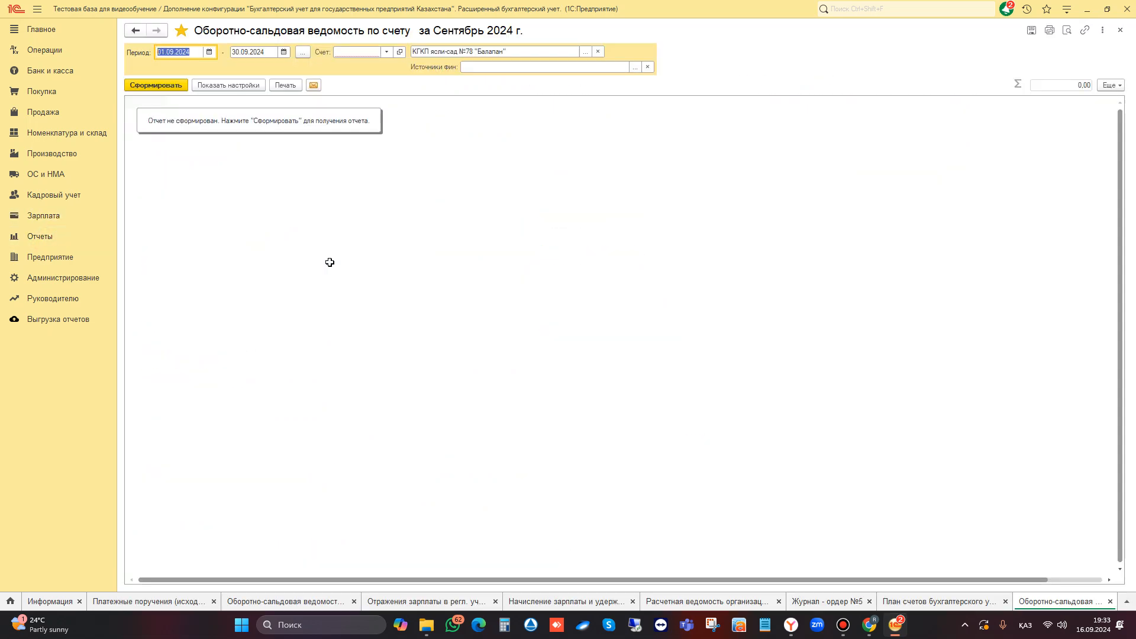
click(306, 54)
click(468, 300)
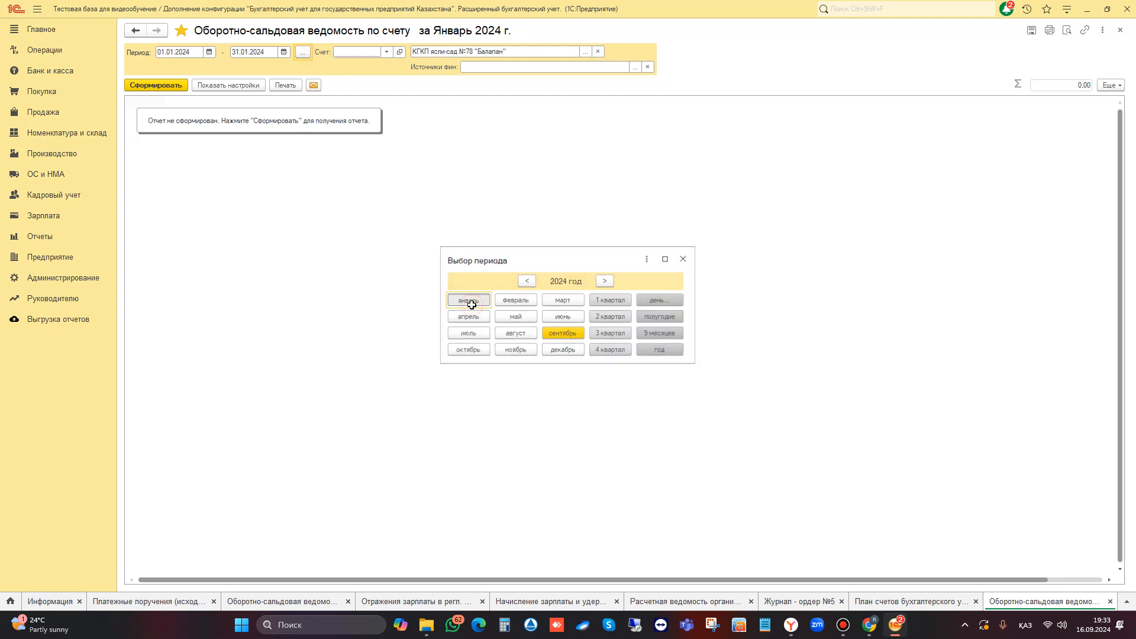
Generate the account turnover report for account 3350 and examine the employee amounts broken down by programme
click(347, 53)
text(3350)
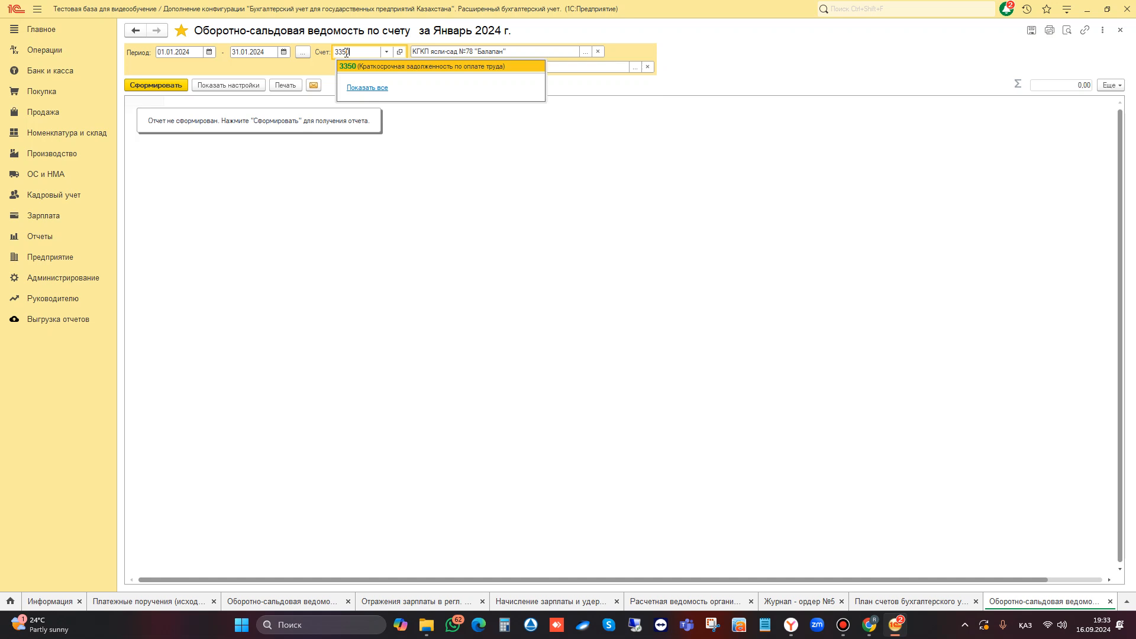
key(Tab)
click(174, 87)
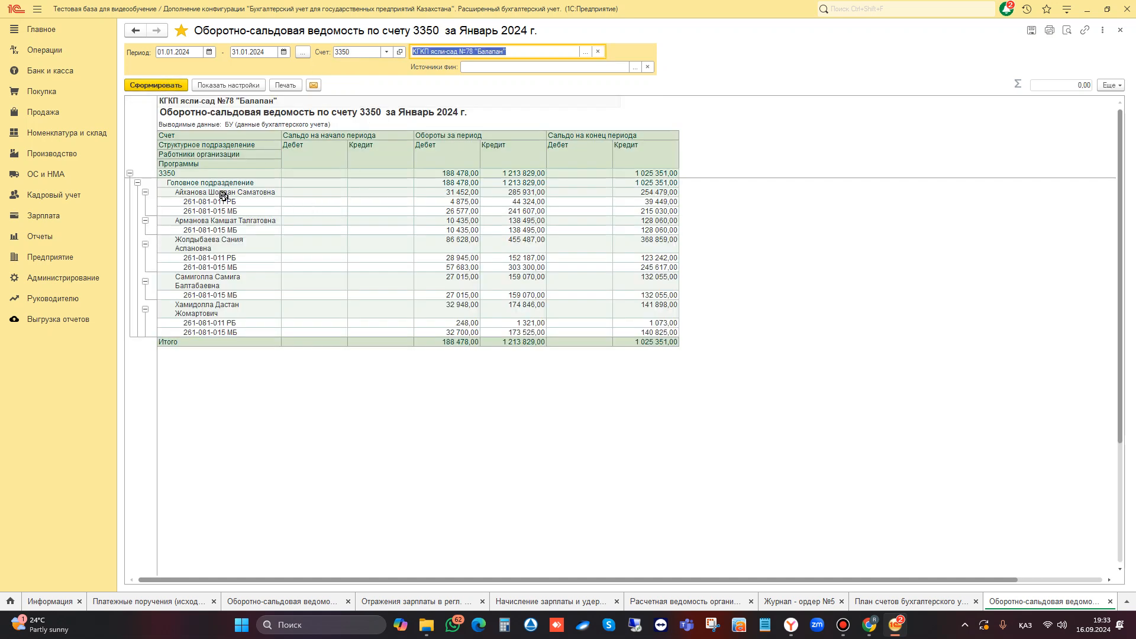
drag(219, 191, 662, 232)
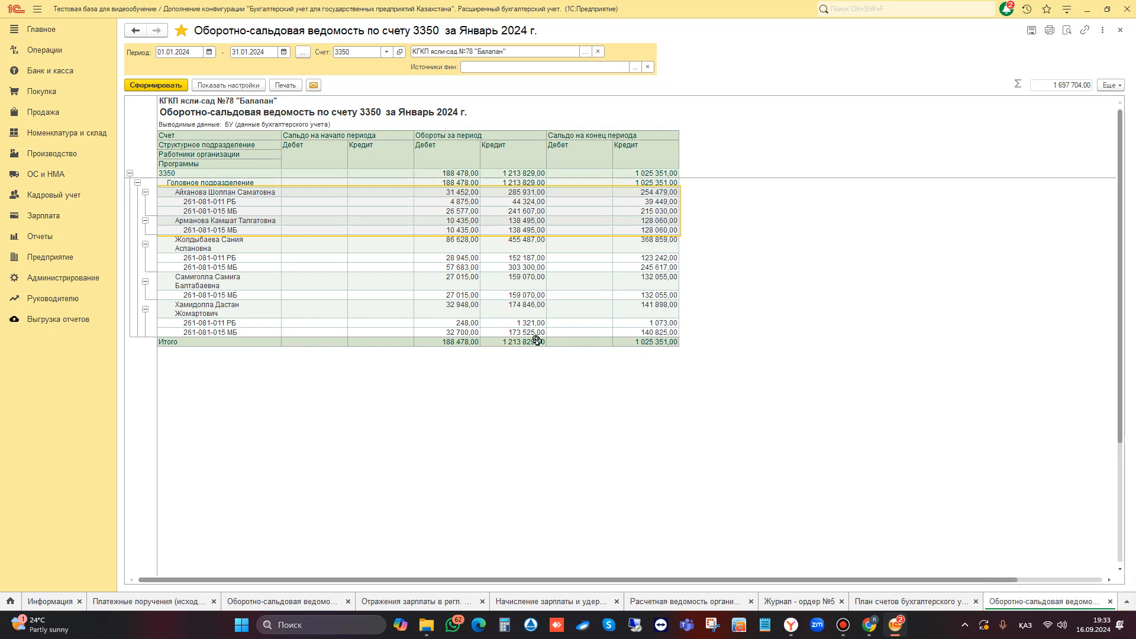
Switch the report to account 3213 and regenerate it for January 2024
click(349, 52)
text(3213)
key(Tab)
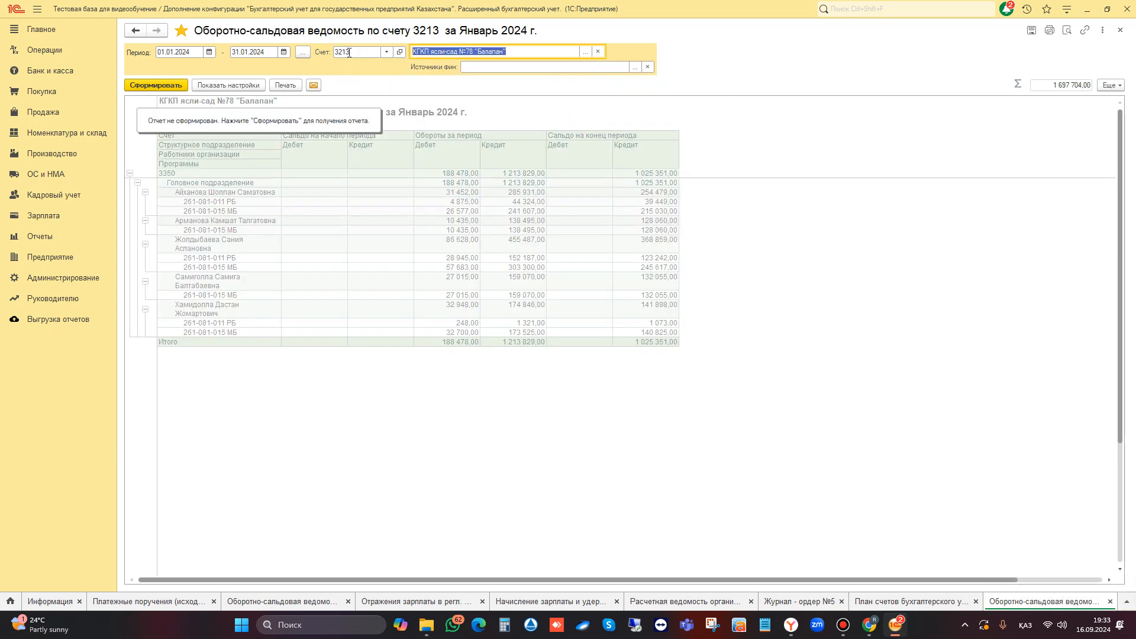
click(156, 85)
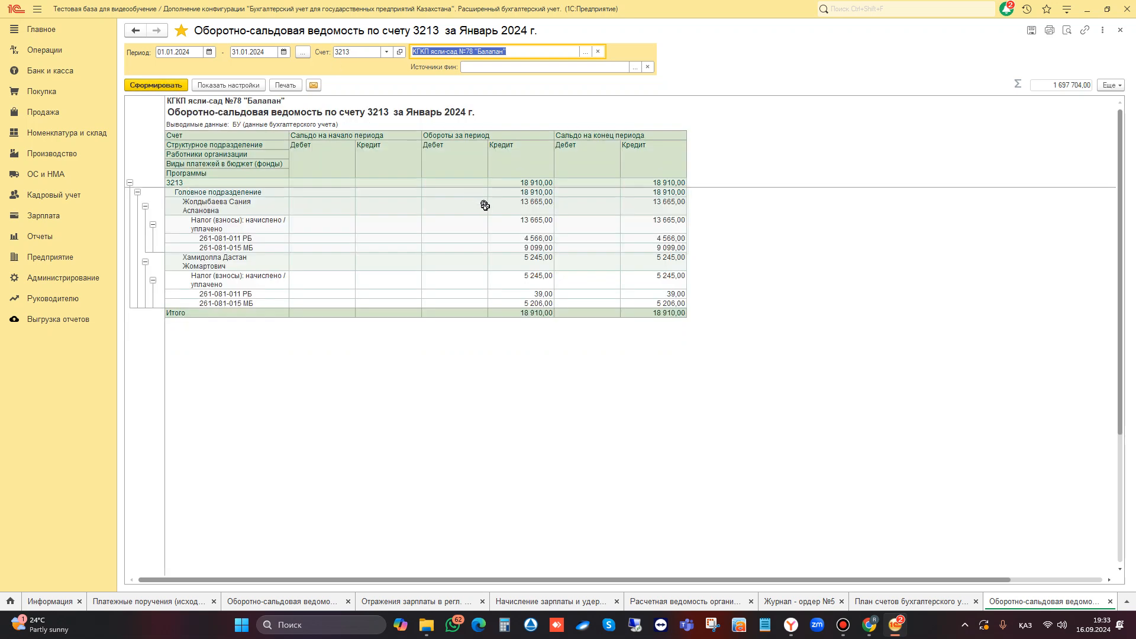
Examine the turnover columns for account 3213, and regenerate the January 2024 account turnover report for account 3221
drag(515, 174, 531, 306)
drag(456, 148, 456, 304)
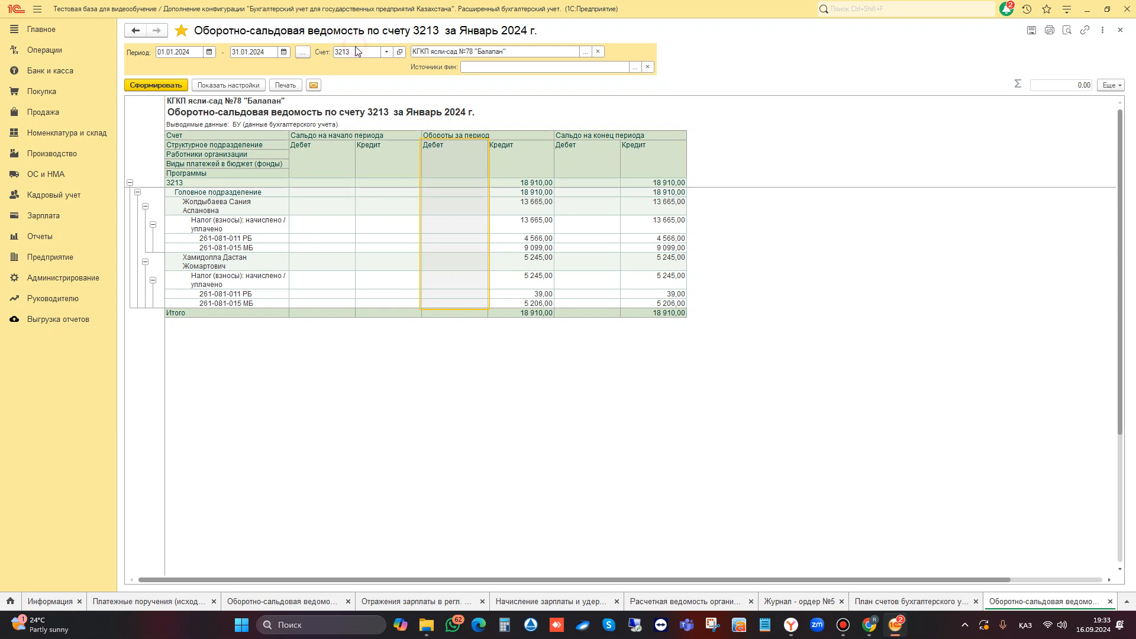
click(357, 51)
text(3221)
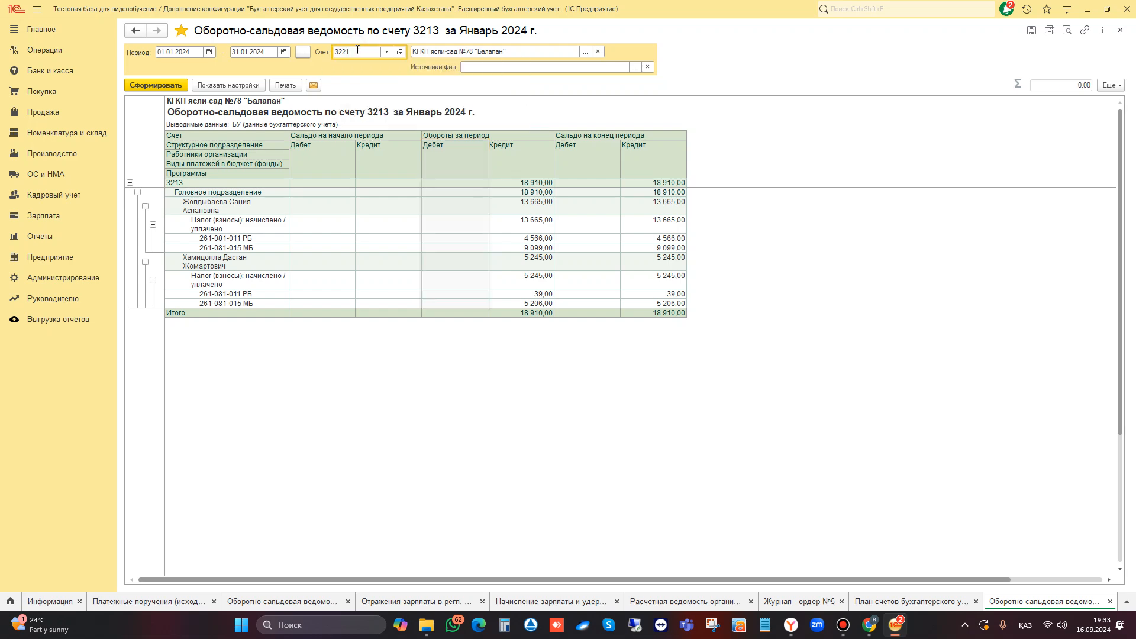
key(Tab)
click(153, 86)
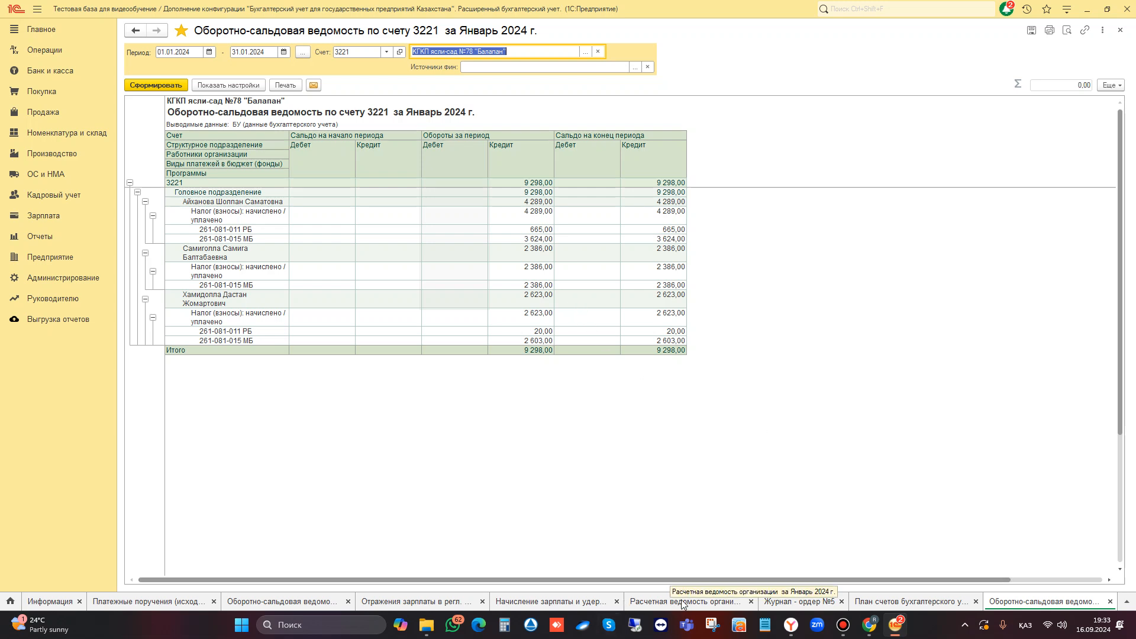
Return to the general Оборотно-сальдовая ведомость for 2024 and examine the credit turnover of account 3221
click(283, 602)
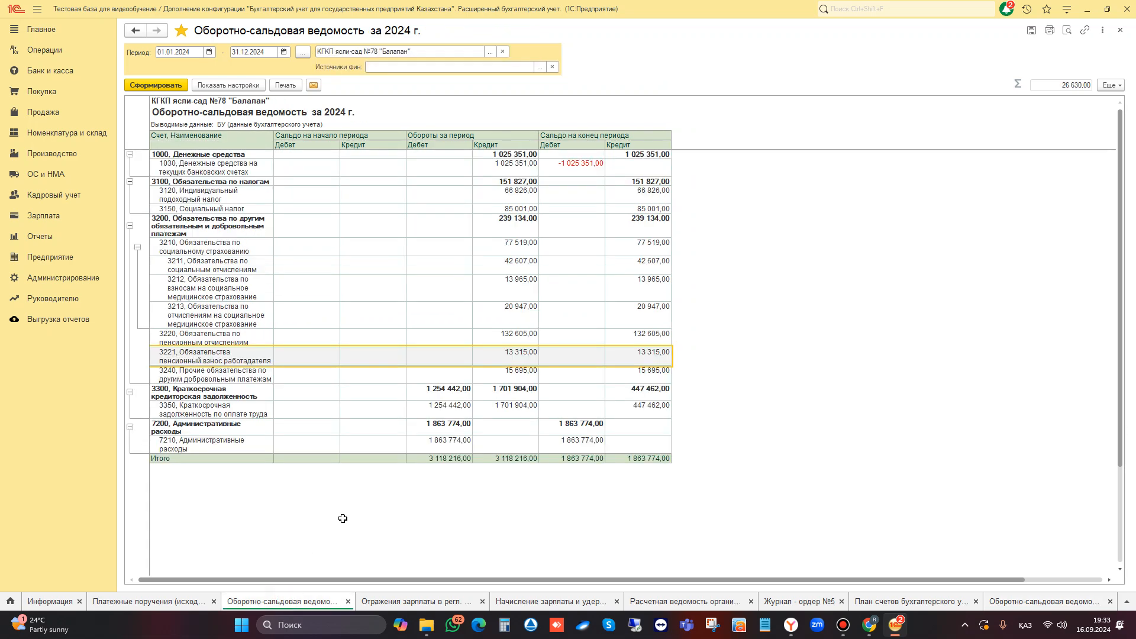
click(246, 362)
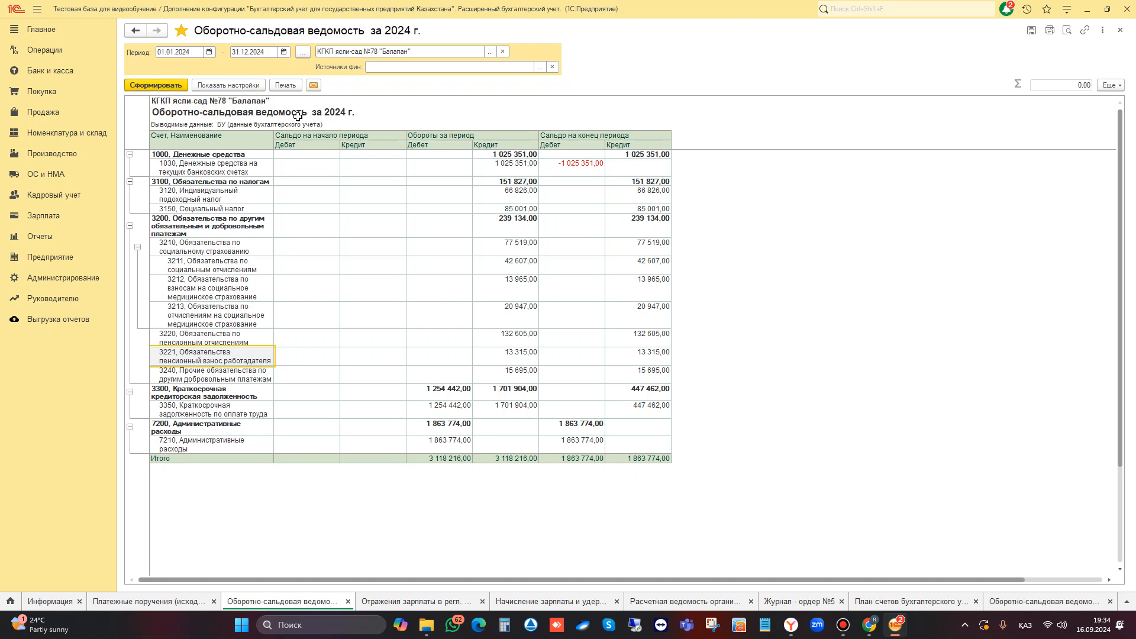
click(521, 355)
Set the end date of the general Оборотно-сальдовая ведомость to 31.01.2024 and regenerate the report
click(269, 52)
key(BackSpace)
key(BackSpace)
key(BackSpace)
key(BackSpace)
key(BackSpace)
key(BackSpace)
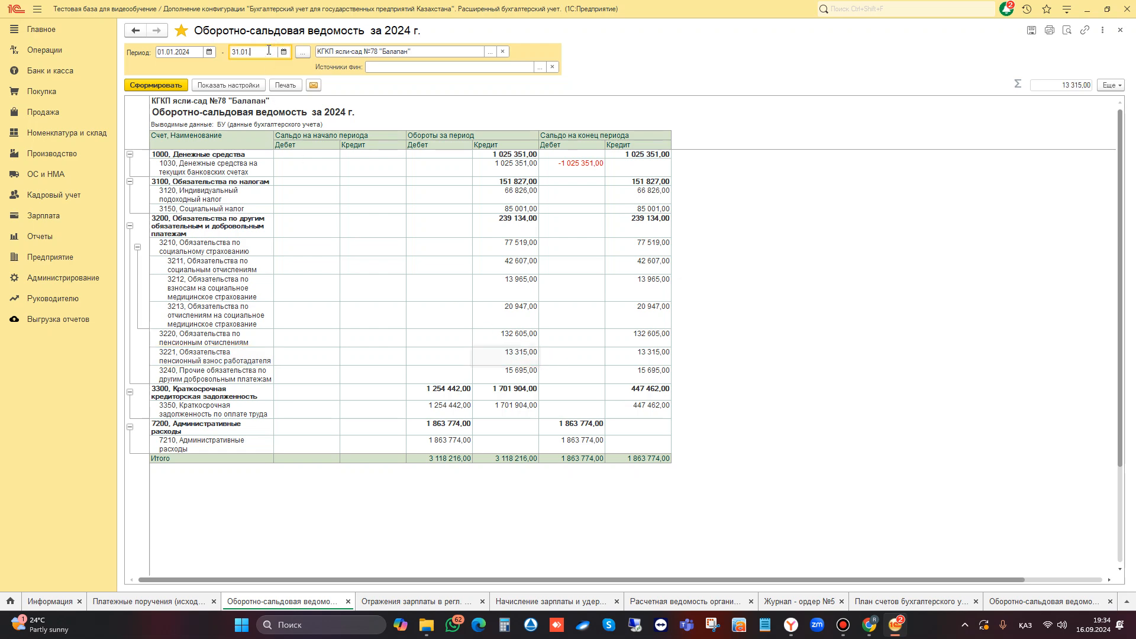
text(0124)
key(Tab)
click(155, 87)
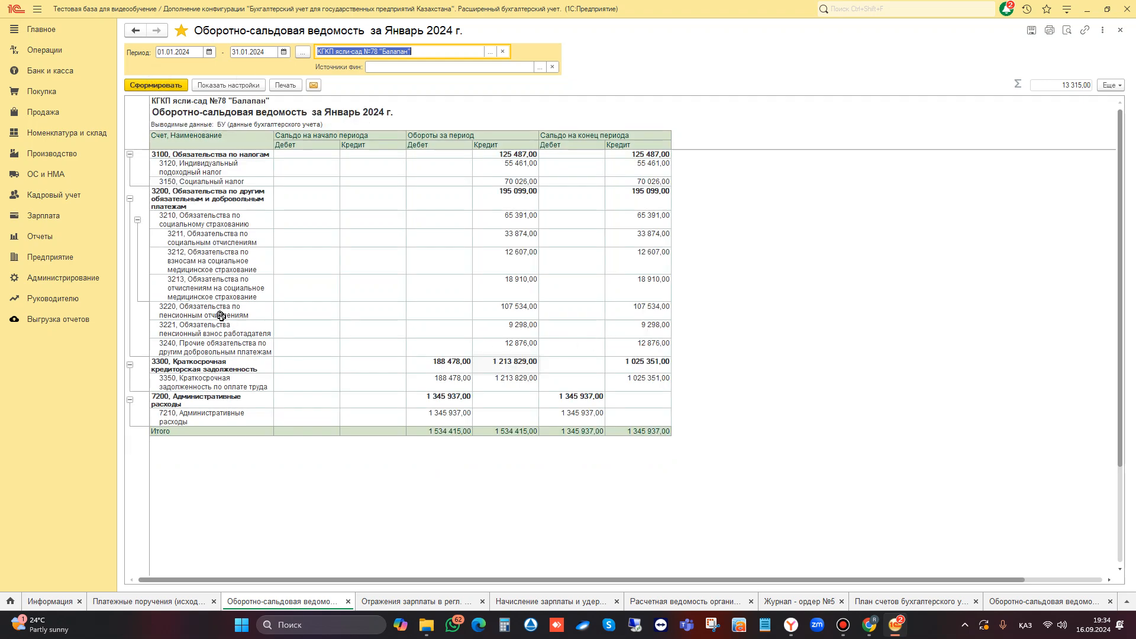
Examine the rows for accounts 3220, 3221 and 3240, and return to Журнал-ордер №5 to compare them
click(224, 316)
drag(207, 333, 294, 363)
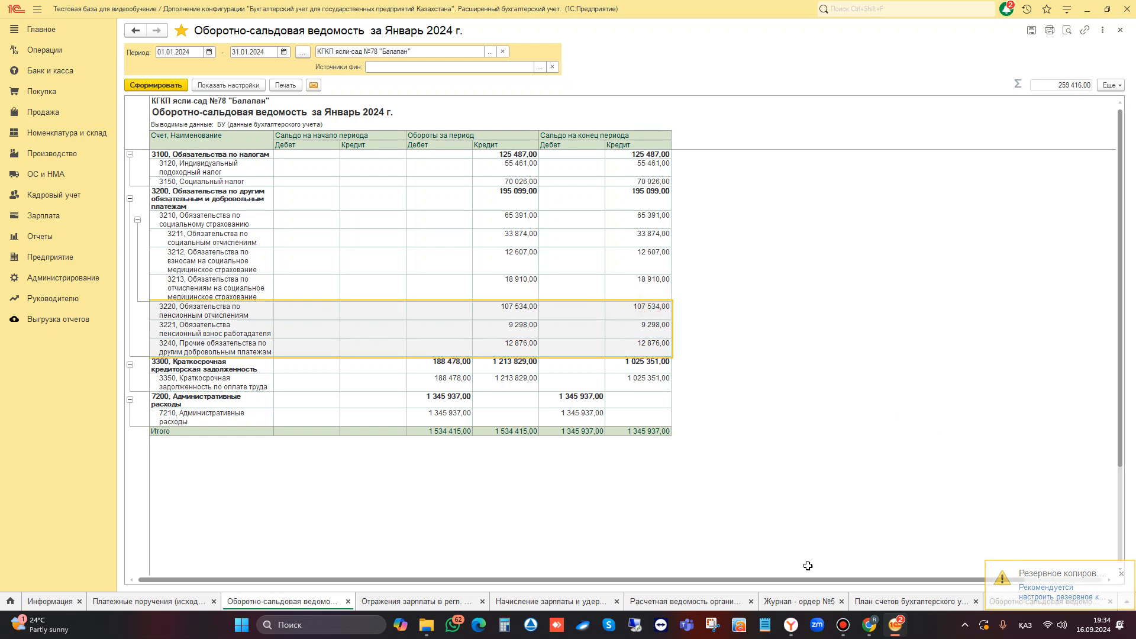
click(805, 602)
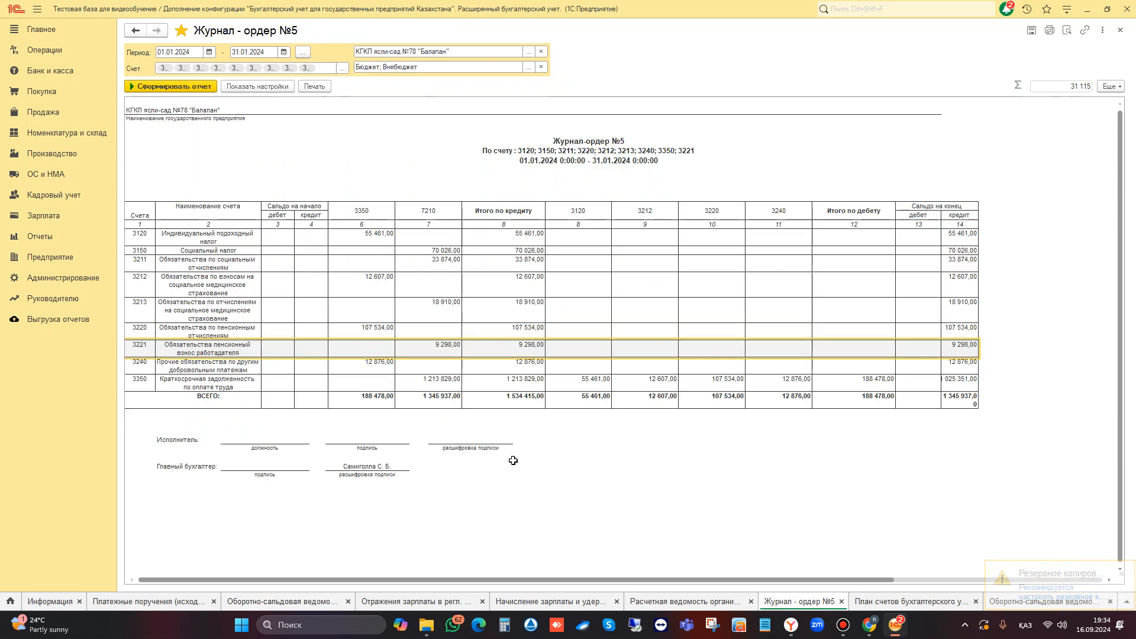